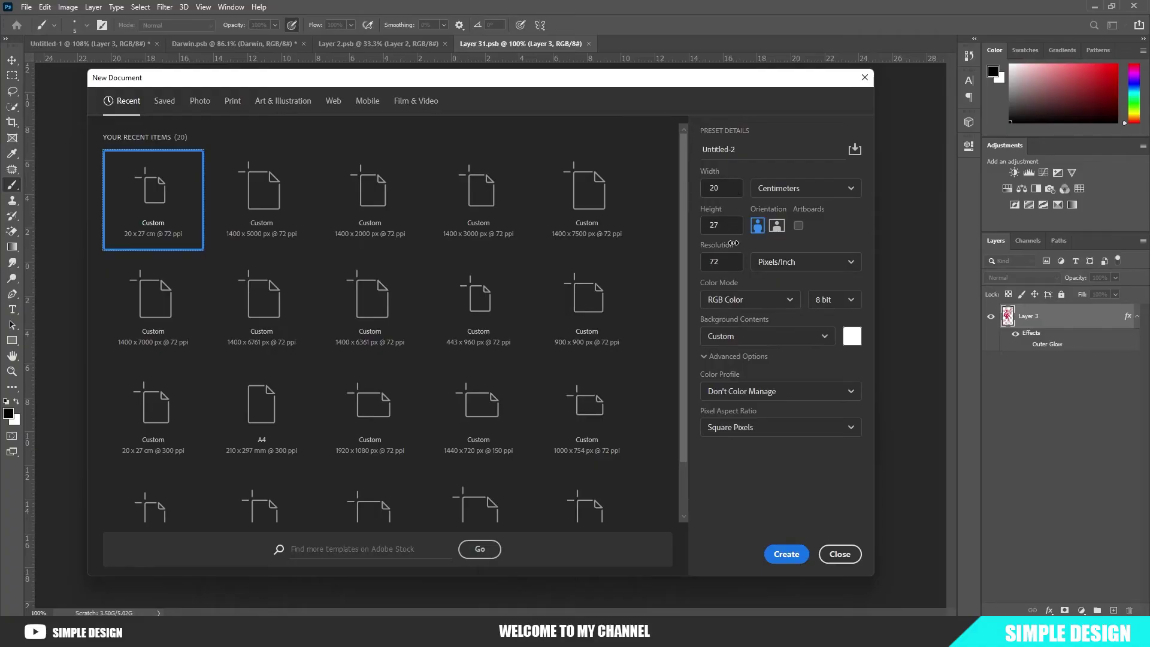
# Create a 20 × 27 cm, 72 ppi document and drag the Darwin player layer into it
pyautogui.click(786, 552)
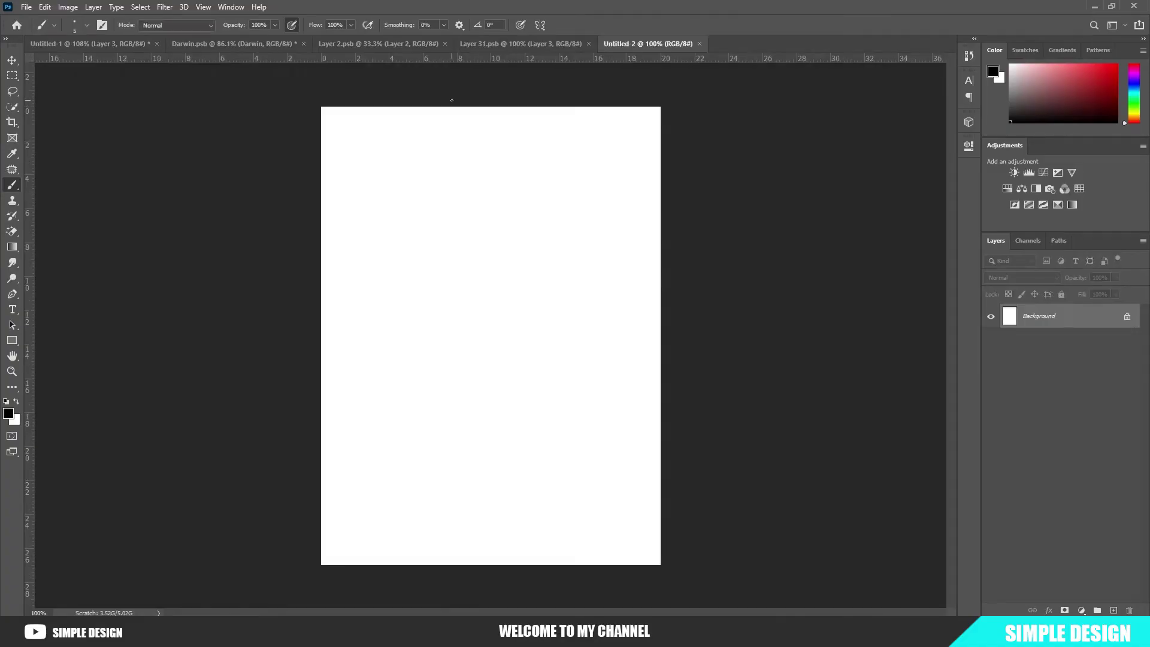
pyautogui.click(261, 44)
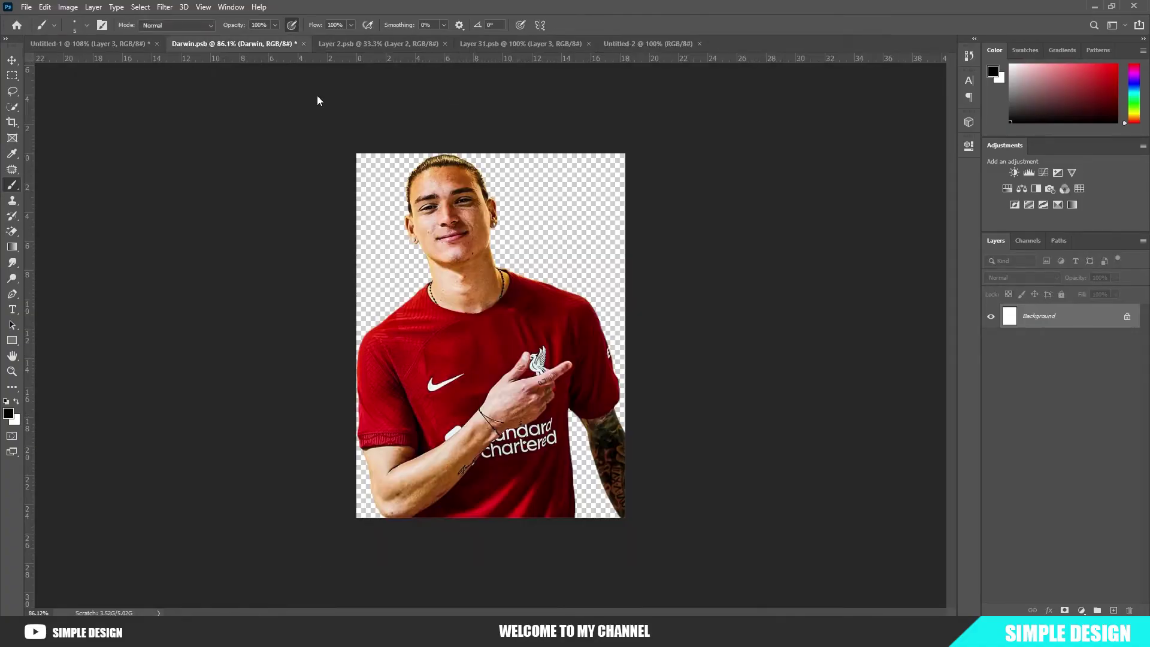
pyautogui.press('v')
pyautogui.moveTo(563, 264)
pyautogui.mouseDown()
pyautogui.moveTo(572, 110)
pyautogui.moveTo(513, 356)
pyautogui.moveTo(526, 359)
pyautogui.mouseUp()
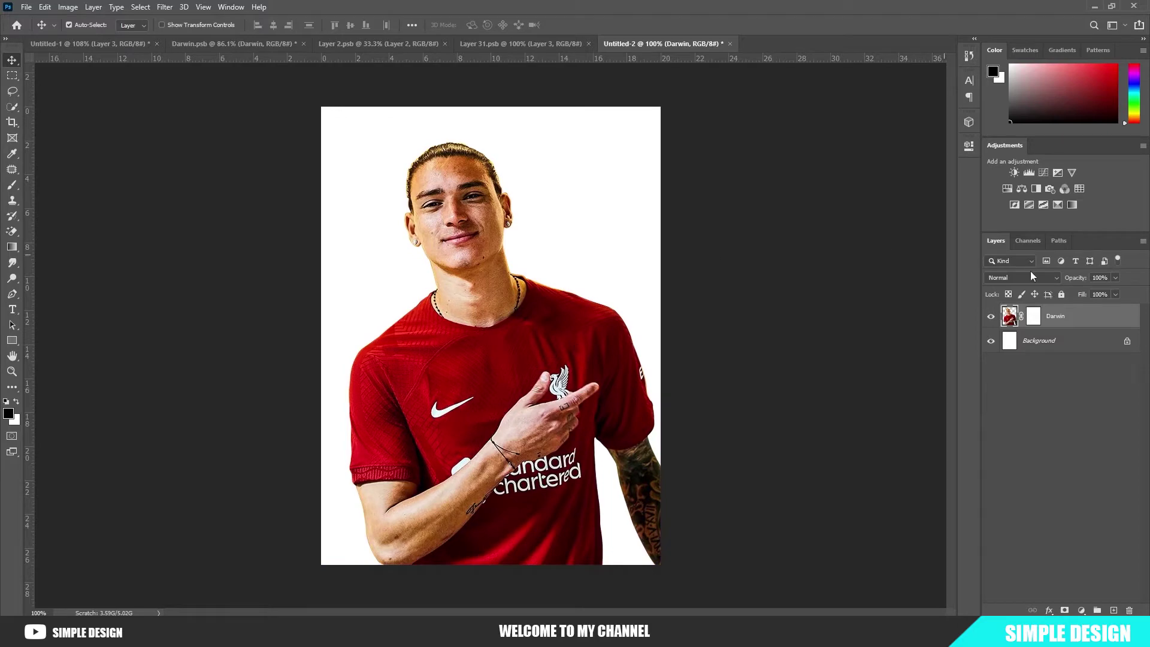
# Add a dark red #830601 Solid Color fill layer above the Background layer
pyautogui.click(1055, 342)
pyautogui.click(1081, 610)
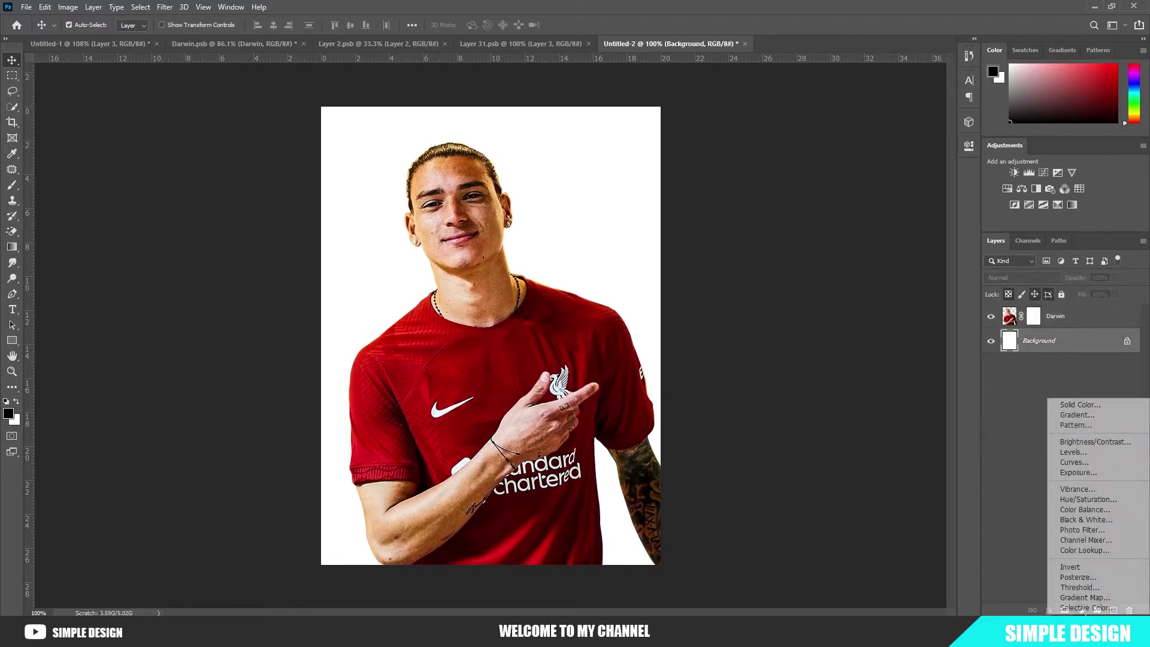
pyautogui.click(1072, 405)
pyautogui.write('830601')
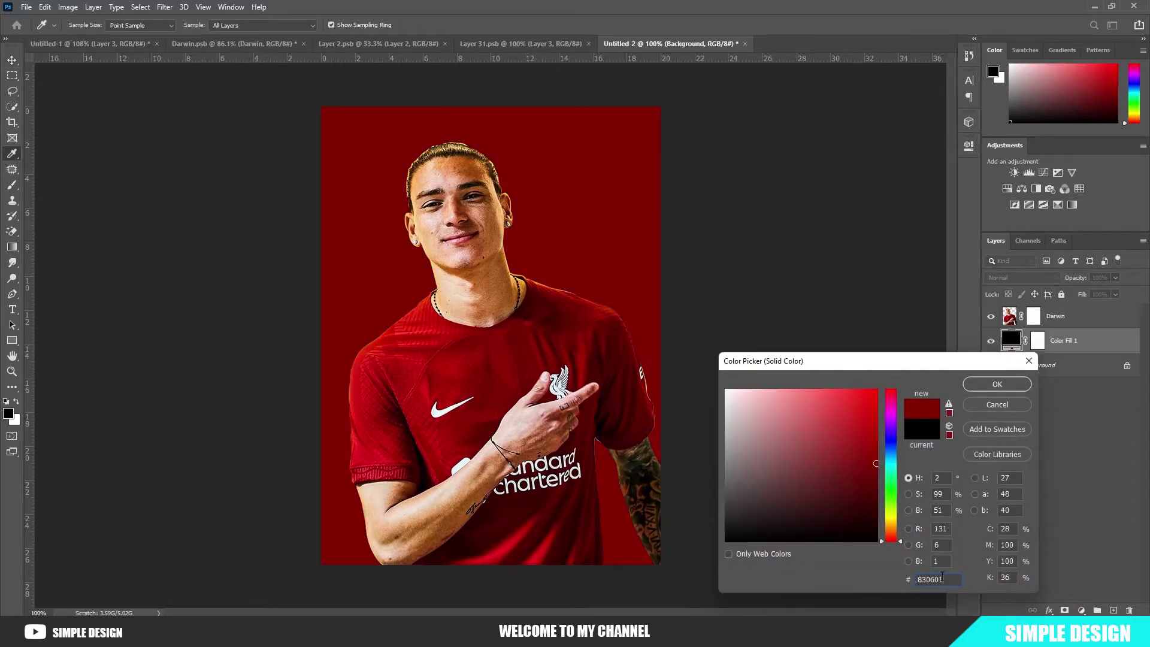
pyautogui.click(989, 384)
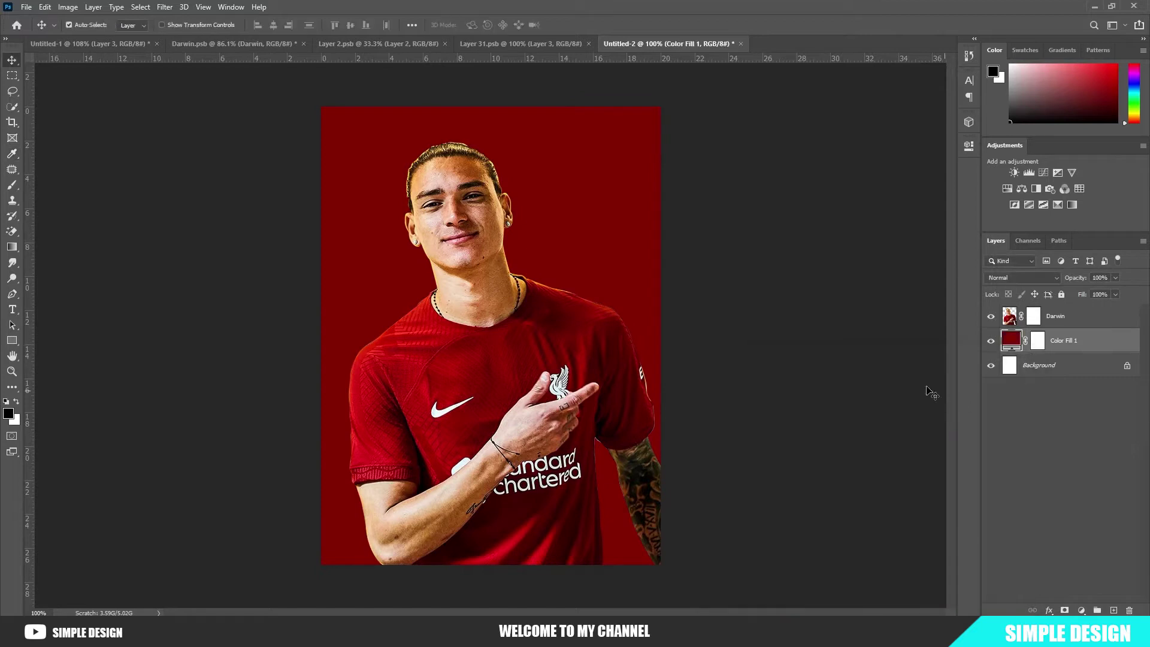
pyautogui.click(997, 319)
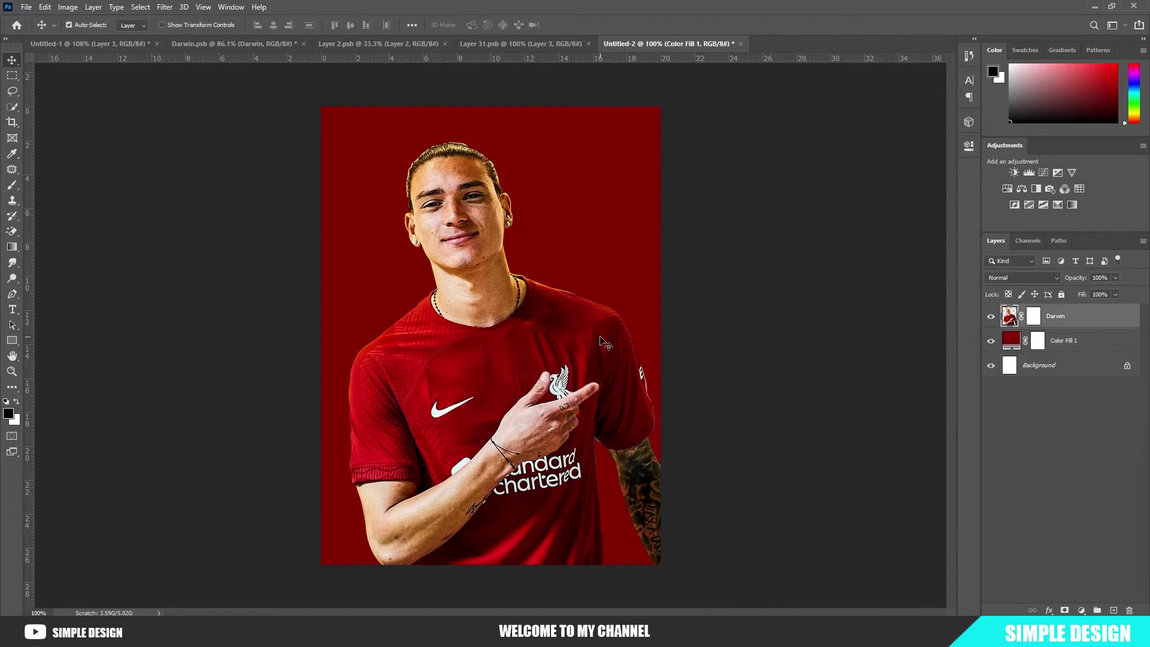
# Paint black on the Darwin layer mask to remove the halo along the shoulder and shirt edge
pyautogui.click(1032, 322)
pyautogui.press('b')
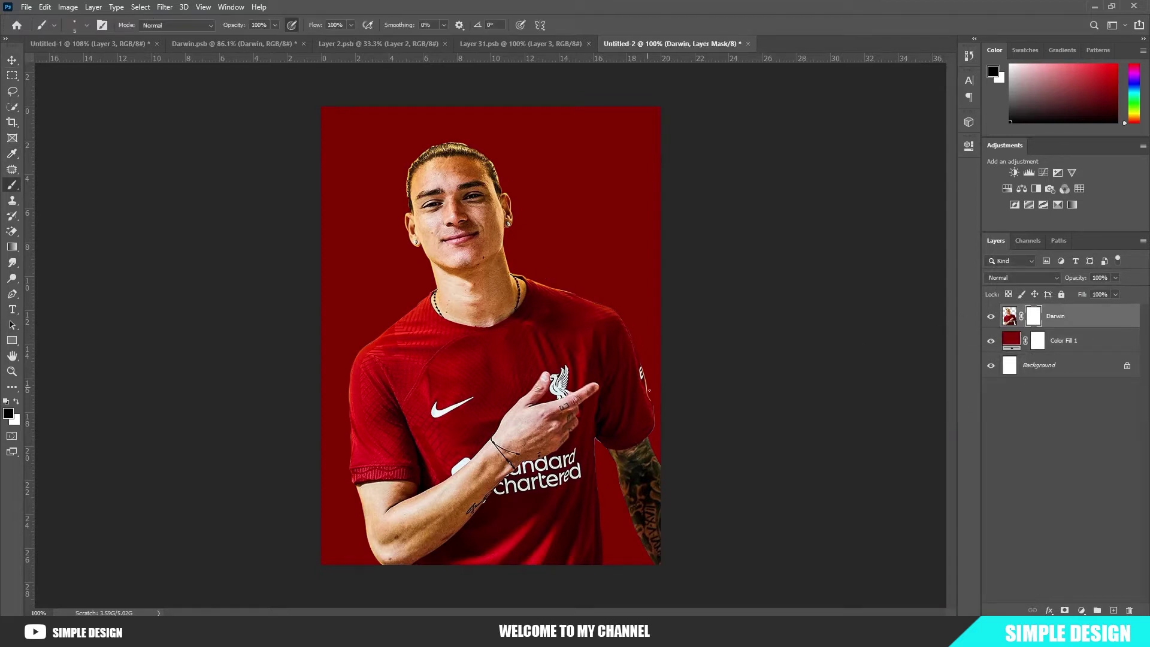
pyautogui.scroll(2, 648, 390)
pyautogui.scroll(3, 659, 377)
pyautogui.scroll(2, 712, 361)
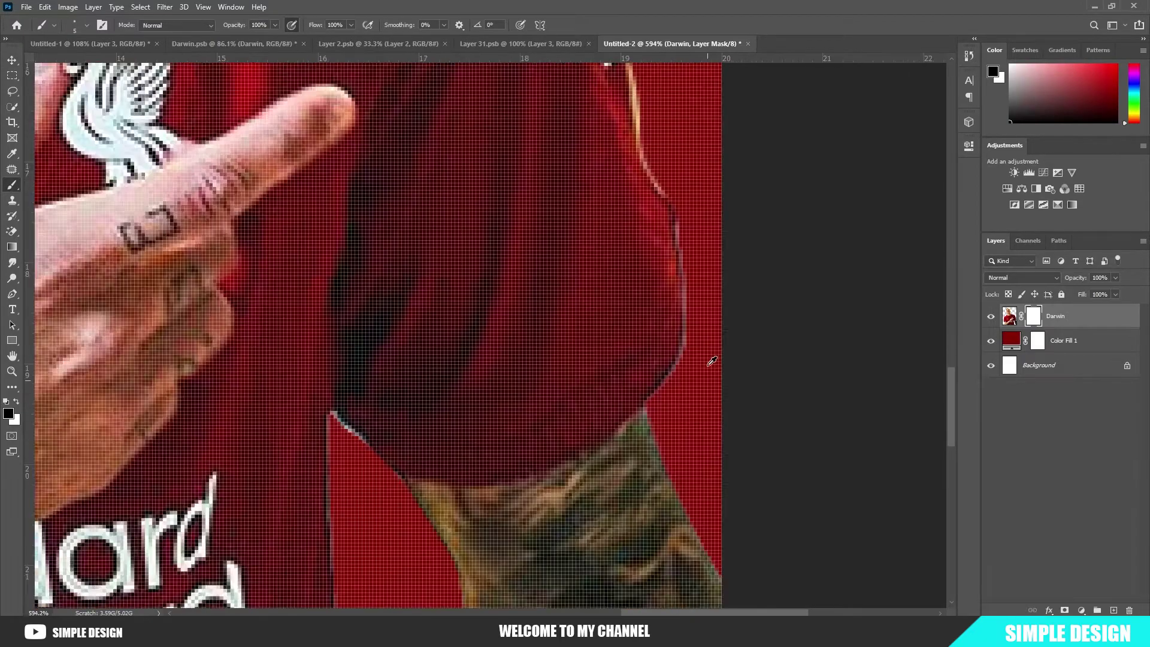
pyautogui.scroll(1, 713, 362)
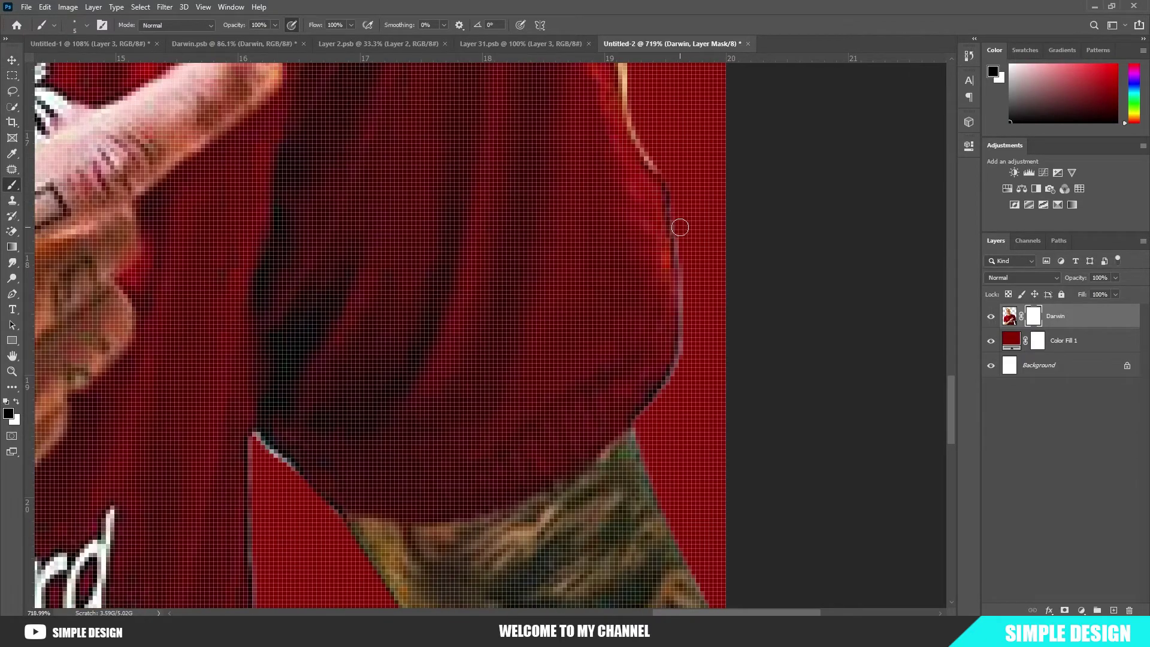
pyautogui.moveTo(683, 260); pyautogui.dragTo(664, 392)
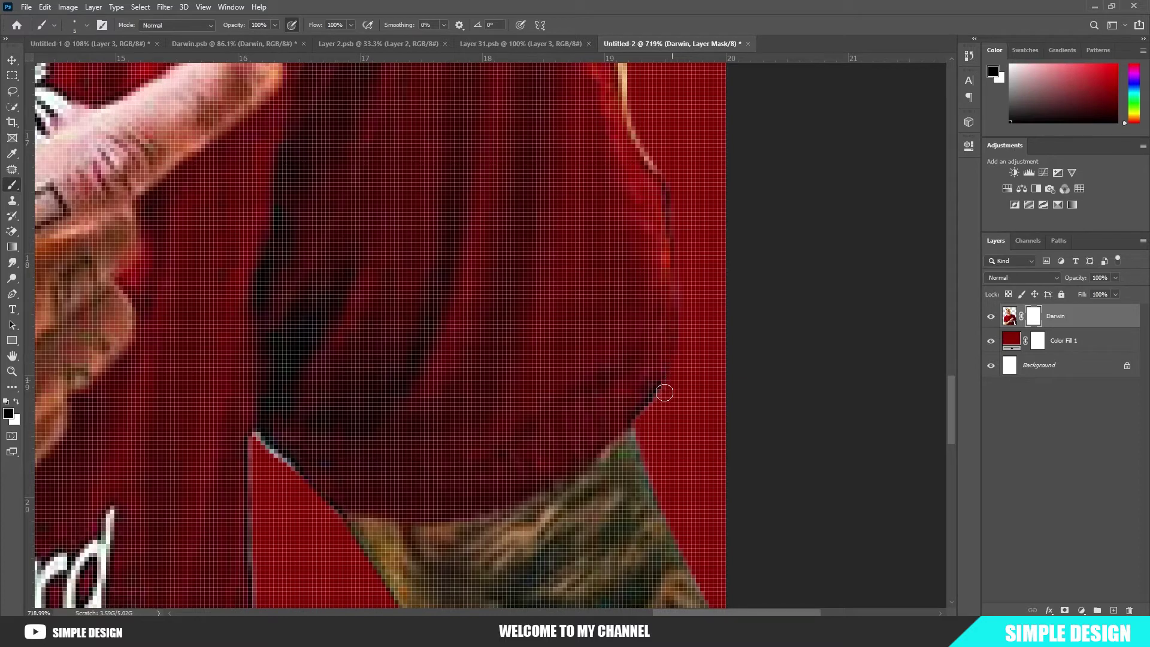
pyautogui.scroll(-5, 646, 421)
pyautogui.scroll(5, 470, 442)
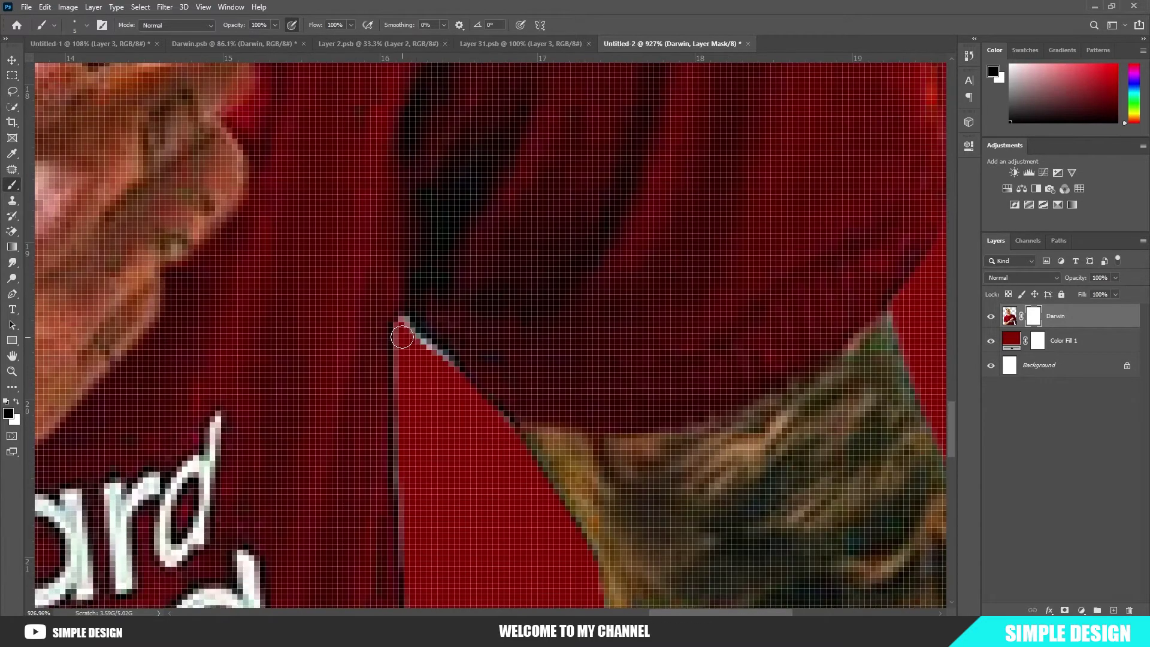
pyautogui.moveTo(402, 331); pyautogui.dragTo(433, 359)
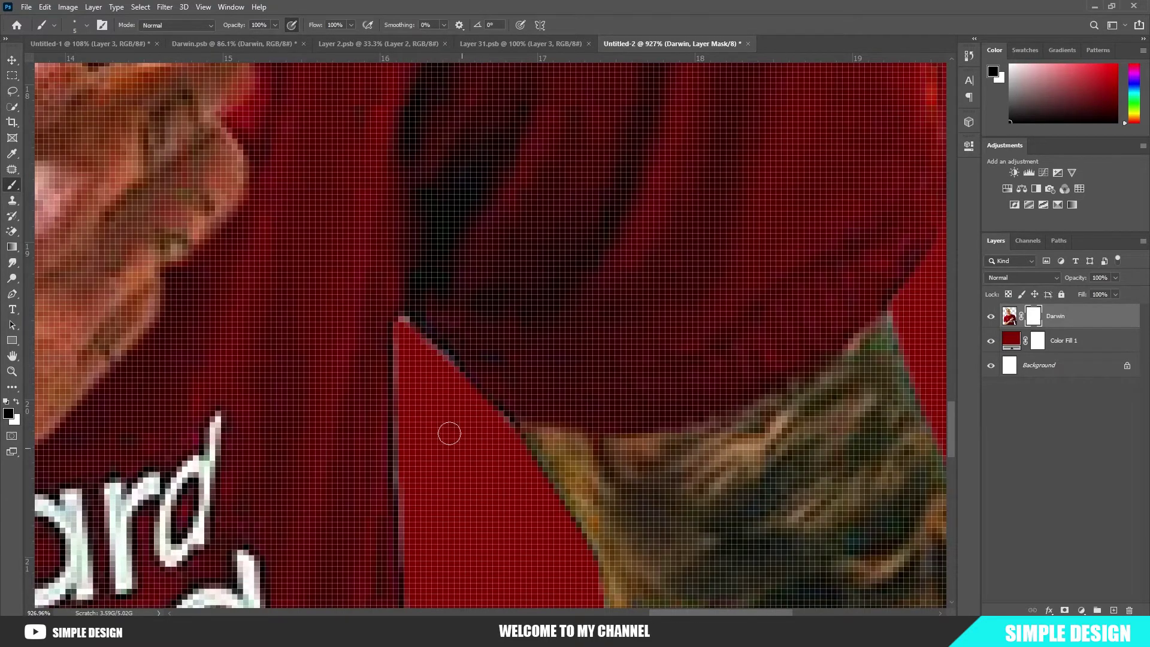
pyautogui.scroll(-2, 480, 382)
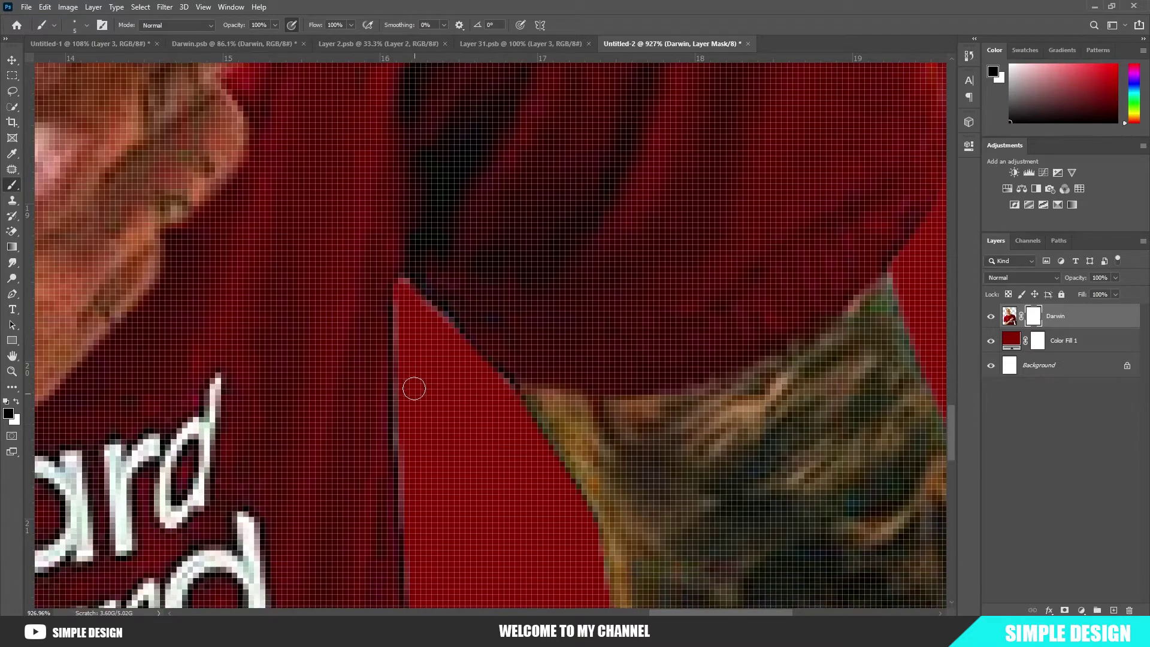
pyautogui.moveTo(406, 433); pyautogui.dragTo(415, 519)
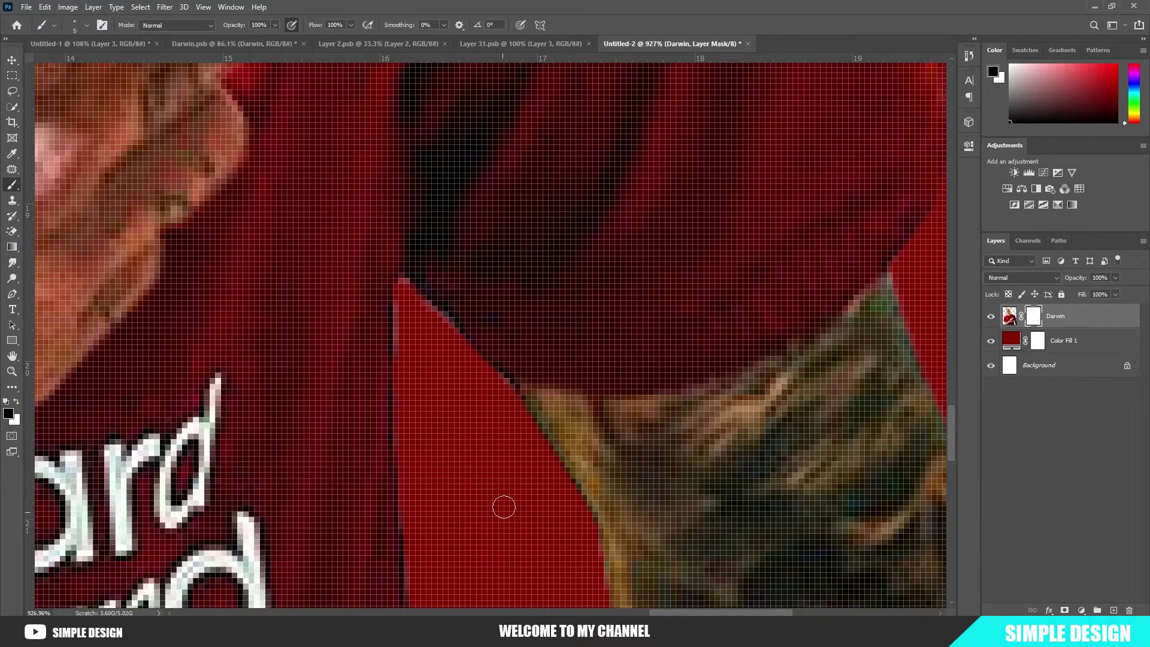
# Mask out the light fringe where the shirt meets the arm
pyautogui.scroll(-5, 503, 506)
pyautogui.scroll(-2, 619, 453)
pyautogui.scroll(1, 619, 454)
pyautogui.scroll(3, 611, 443)
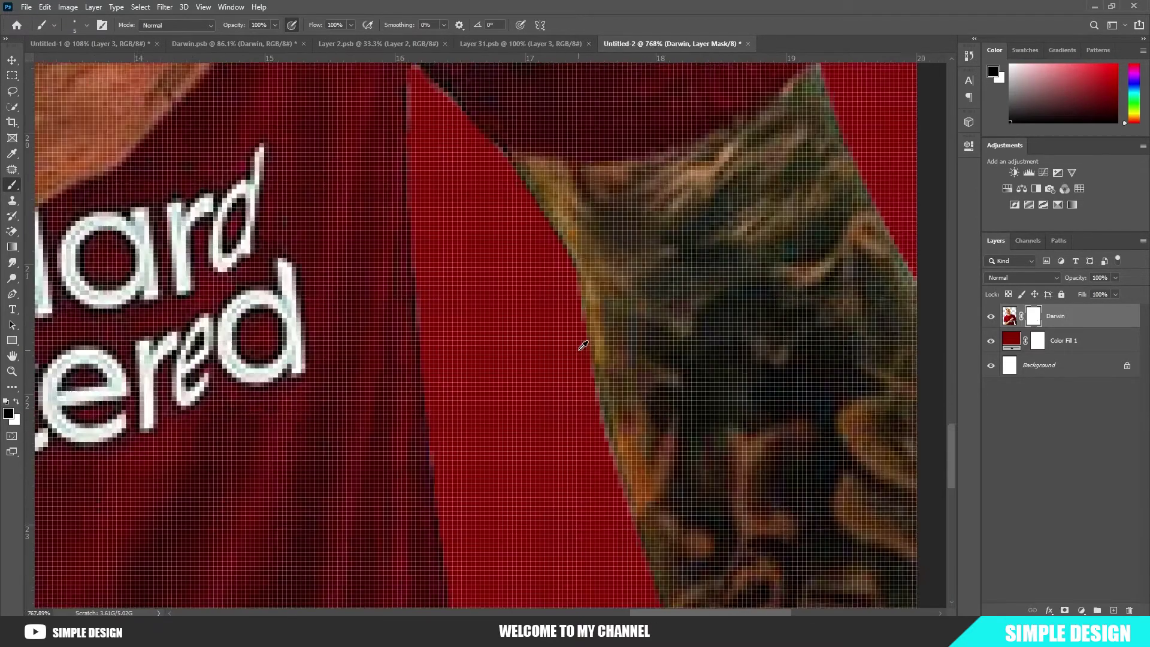
pyautogui.scroll(2, 599, 419)
pyautogui.moveTo(601, 433); pyautogui.dragTo(621, 524)
pyautogui.scroll(-1, 418, 419)
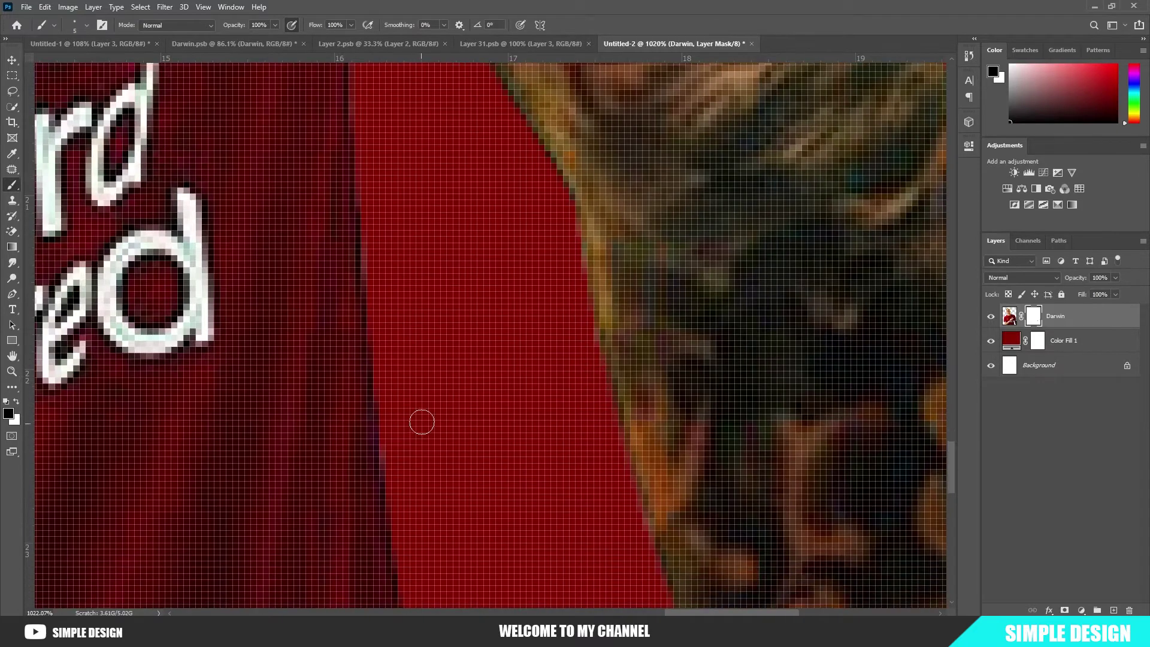
pyautogui.scroll(-4, 488, 367)
pyautogui.scroll(-1, 843, 299)
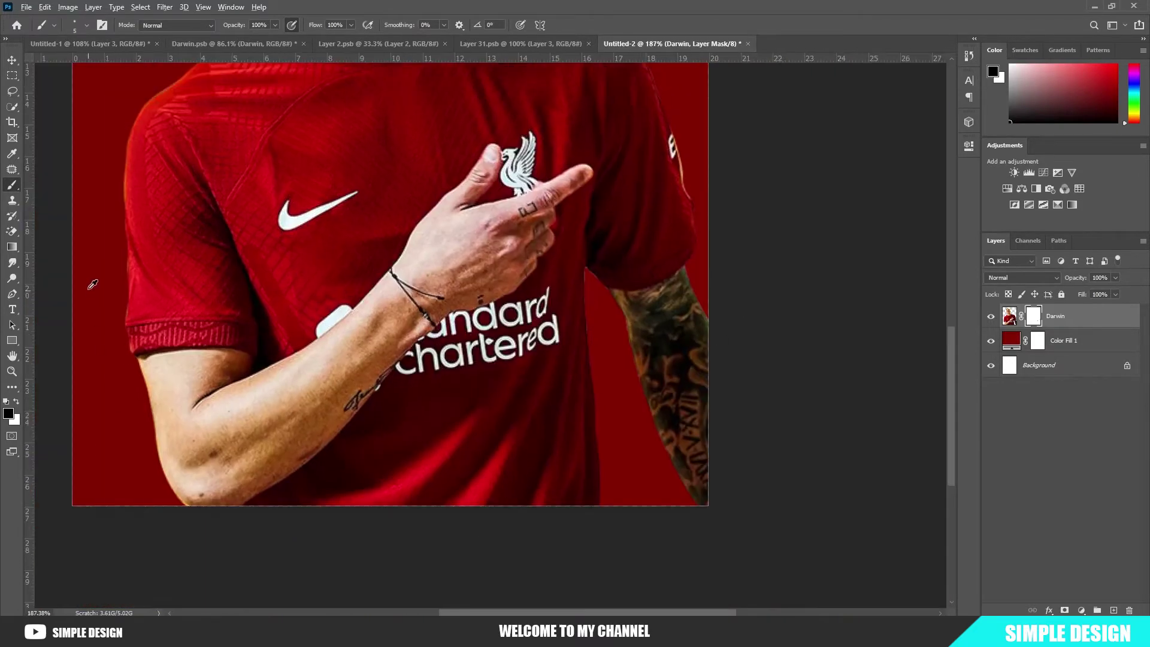
pyautogui.scroll(2, 141, 206)
# Paint away the pink fringe along the player's neck edge
pyautogui.moveTo(371, 206); pyautogui.dragTo(493, 315)
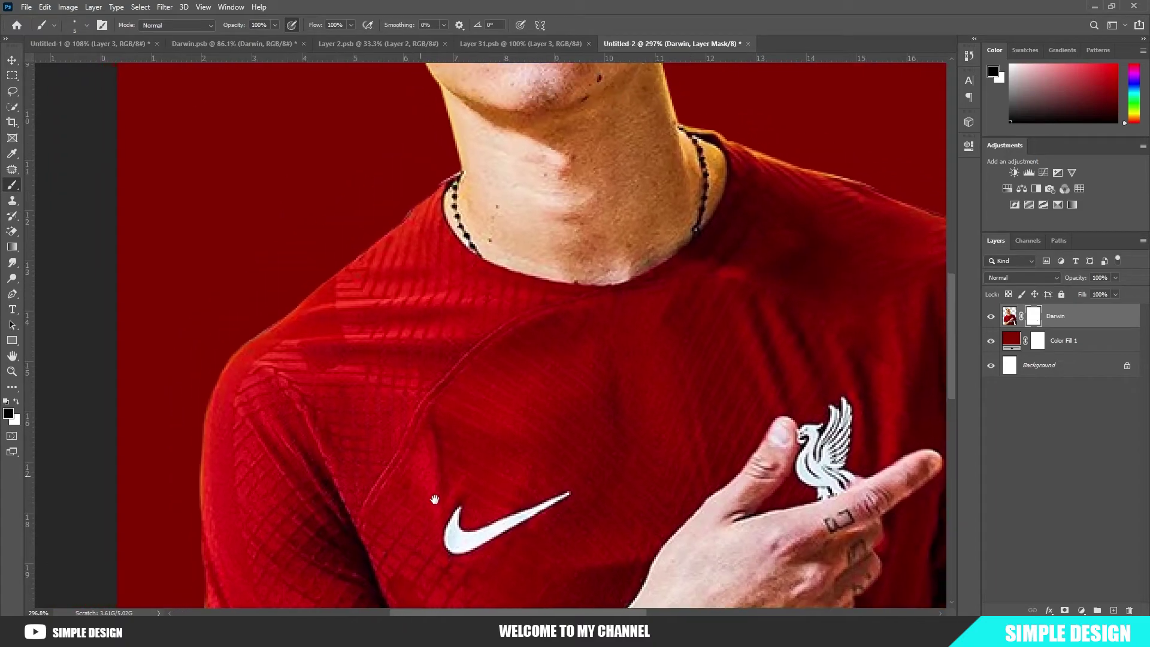
pyautogui.scroll(2, 443, 359)
pyautogui.scroll(3, 437, 393)
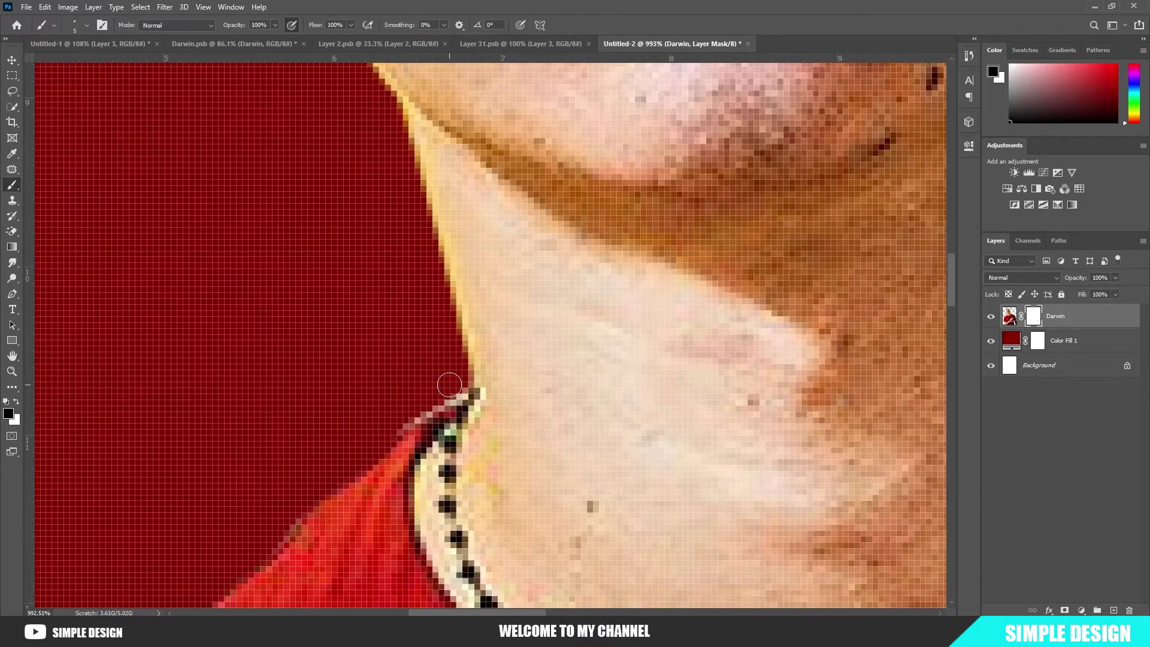
pyautogui.moveTo(438, 393); pyautogui.dragTo(268, 546)
pyautogui.scroll(-2, 173, 432)
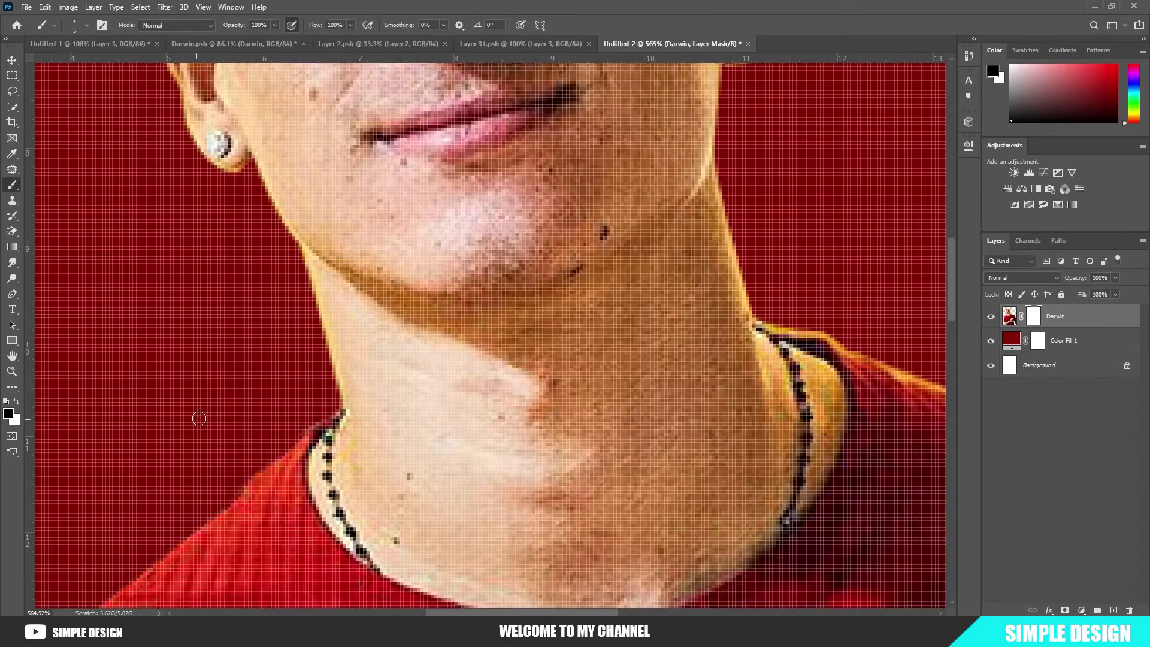
pyautogui.scroll(-2, 398, 287)
pyautogui.scroll(-1, 417, 318)
pyautogui.scroll(-1, 620, 392)
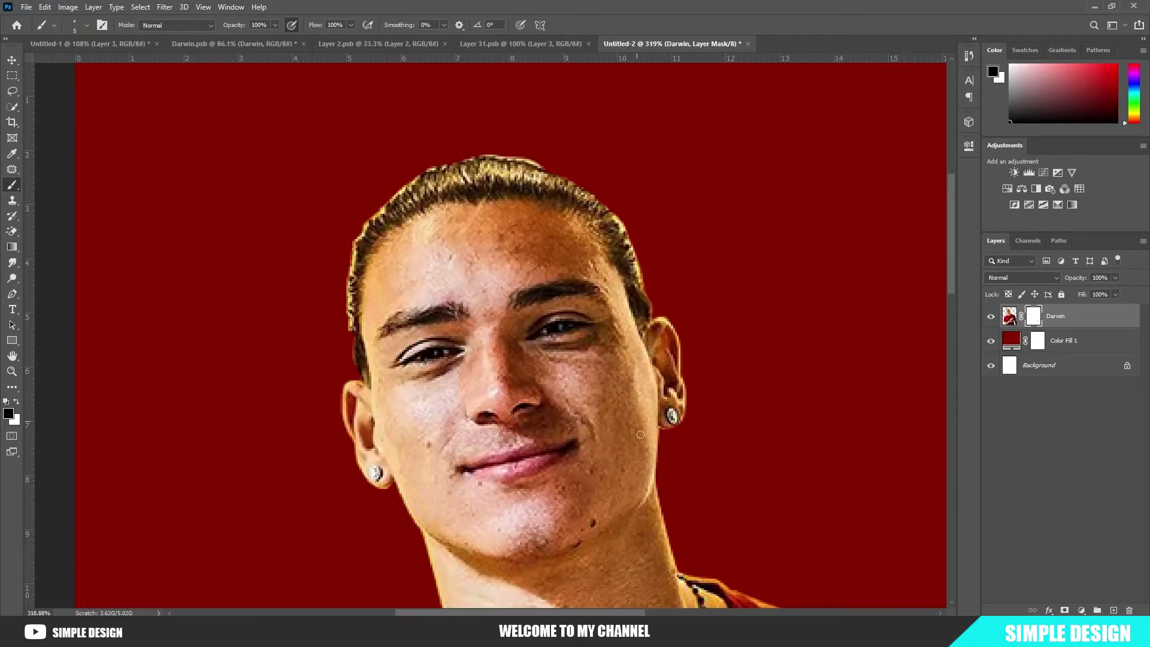
pyautogui.scroll(-2, 574, 448)
pyautogui.scroll(-2, 573, 448)
pyautogui.scroll(-2, 515, 383)
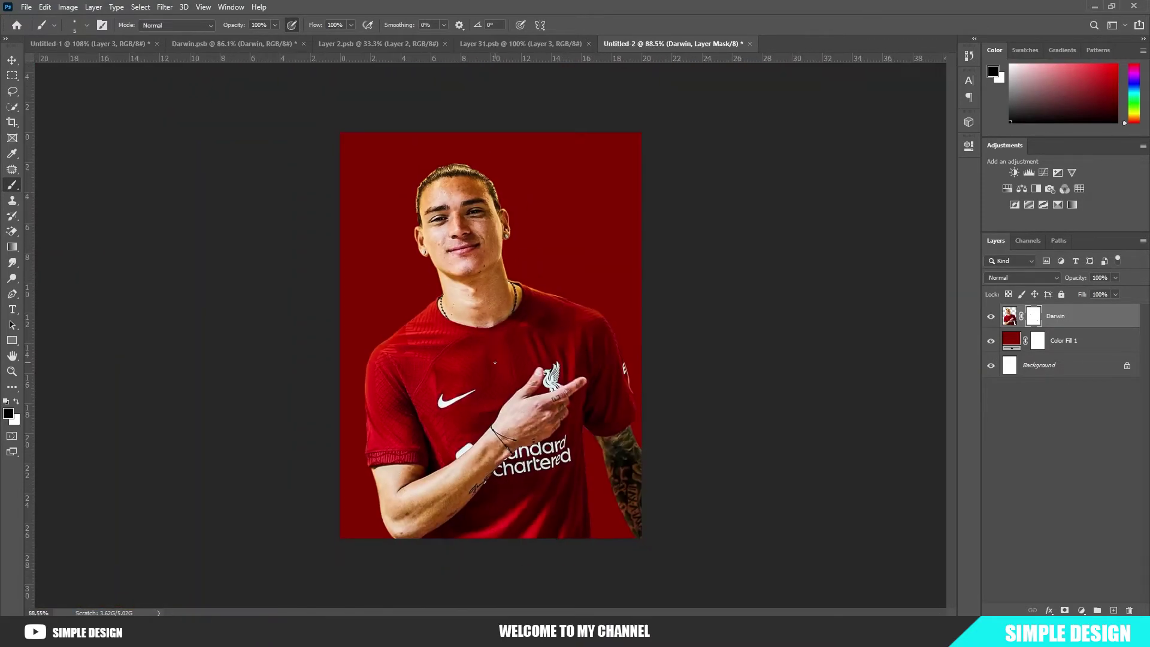
pyautogui.scroll(2, 695, 405)
pyautogui.scroll(1, 695, 405)
pyautogui.scroll(-1, 696, 405)
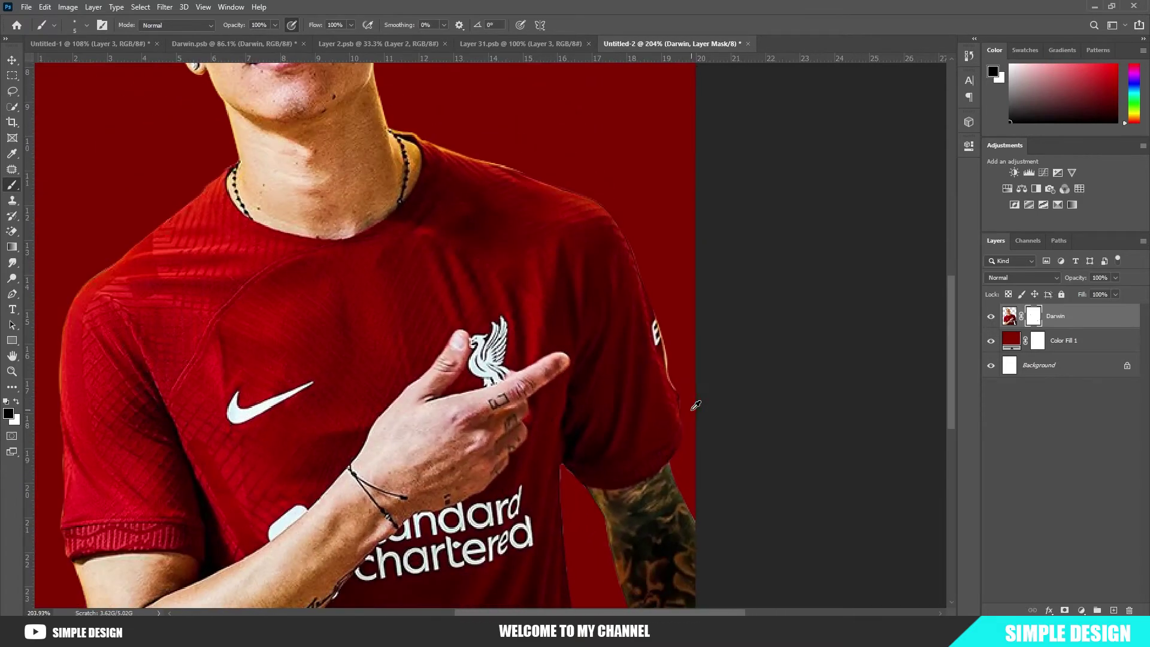
pyautogui.scroll(-1, 696, 406)
pyautogui.scroll(-1, 507, 296)
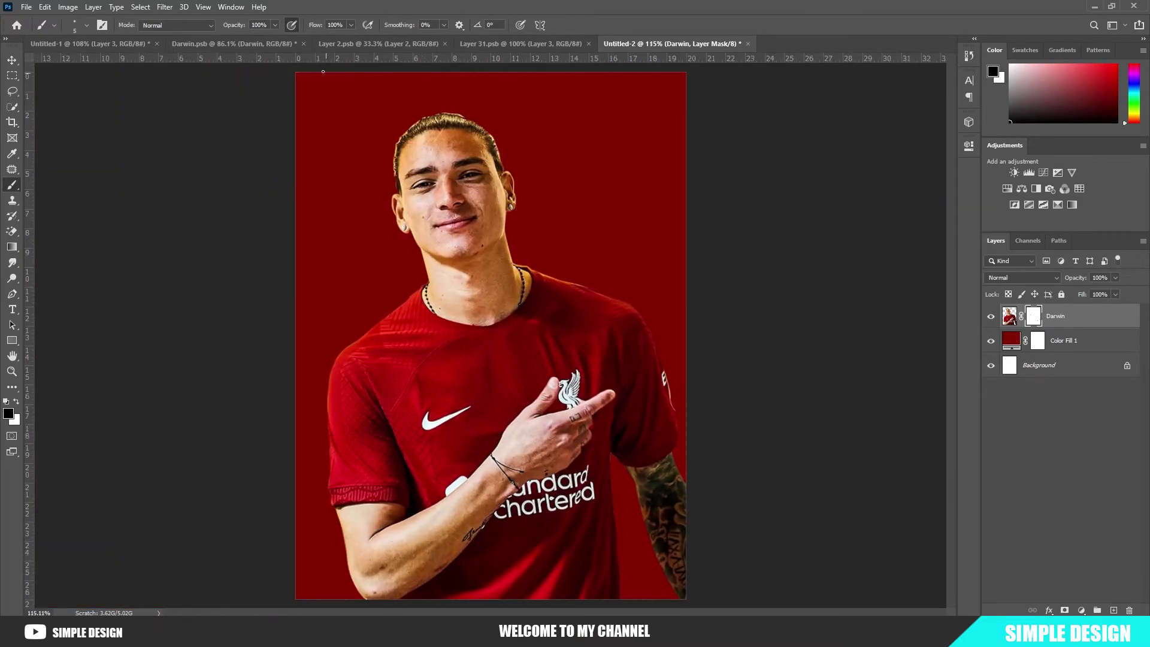
# Copy the stadium photo into the poster and place its layer behind the player
pyautogui.click(347, 43)
pyautogui.press('v')
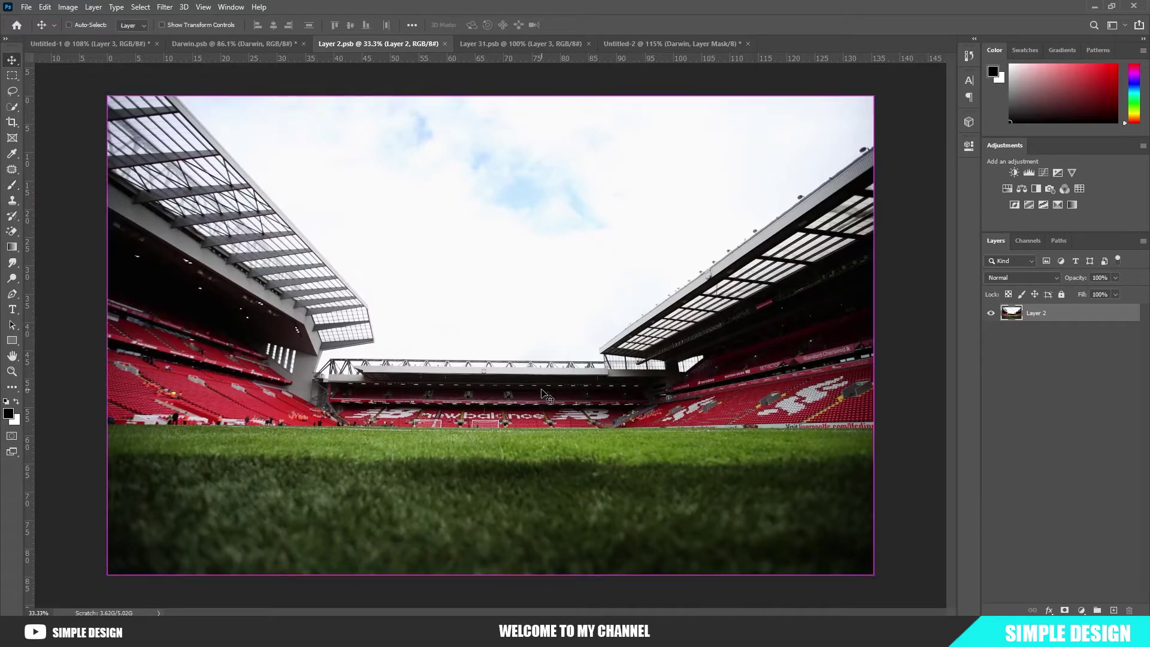
pyautogui.moveTo(542, 394); pyautogui.dragTo(599, 329)
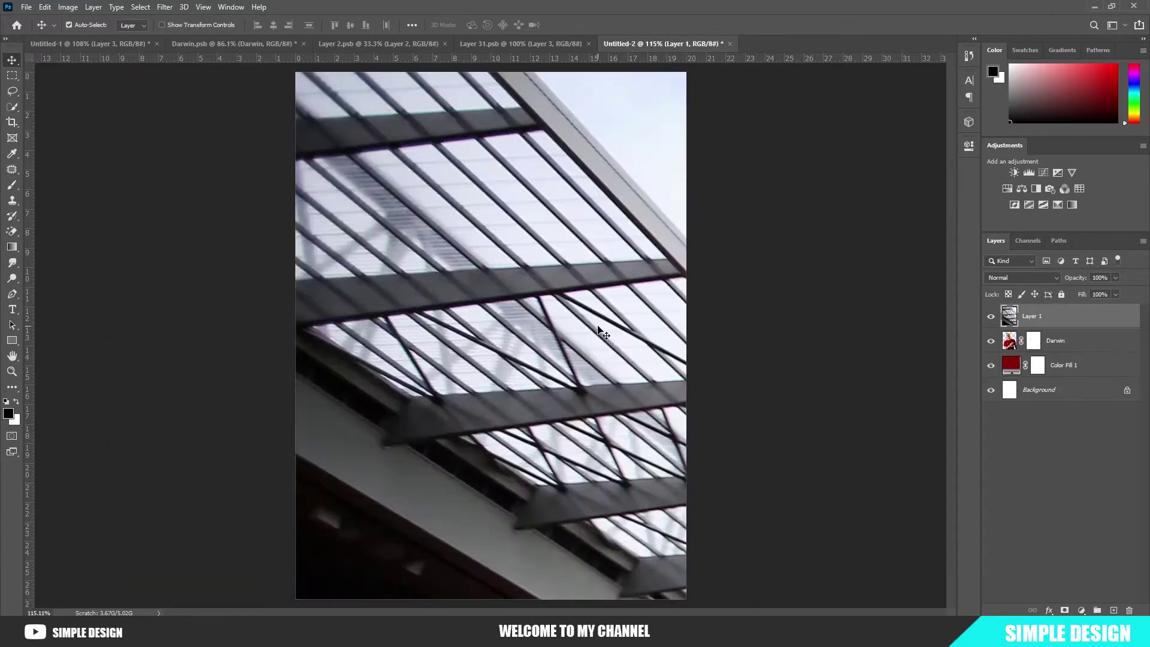
pyautogui.scroll(-1, 599, 329)
pyautogui.scroll(-1, 523, 343)
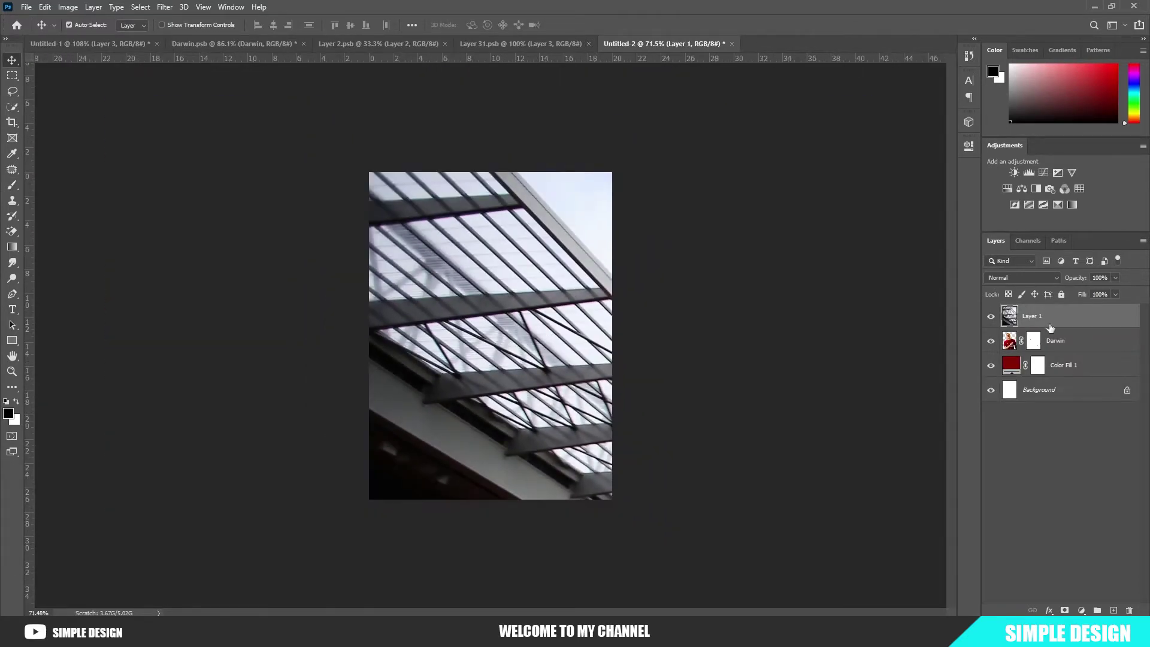
pyautogui.moveTo(1050, 327); pyautogui.dragTo(1054, 353)
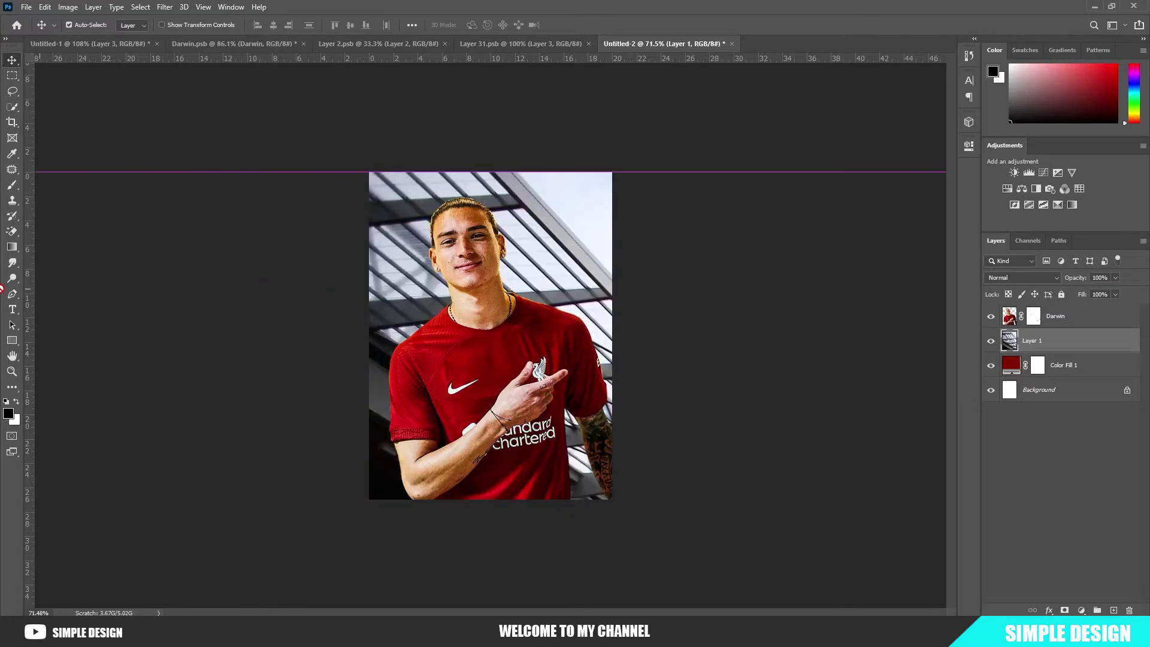
# Scale the stadium photo to 68.42% and position it to fill the canvas
pyautogui.hotkey('ctrl', 't')
pyautogui.scroll(-2, 501, 343)
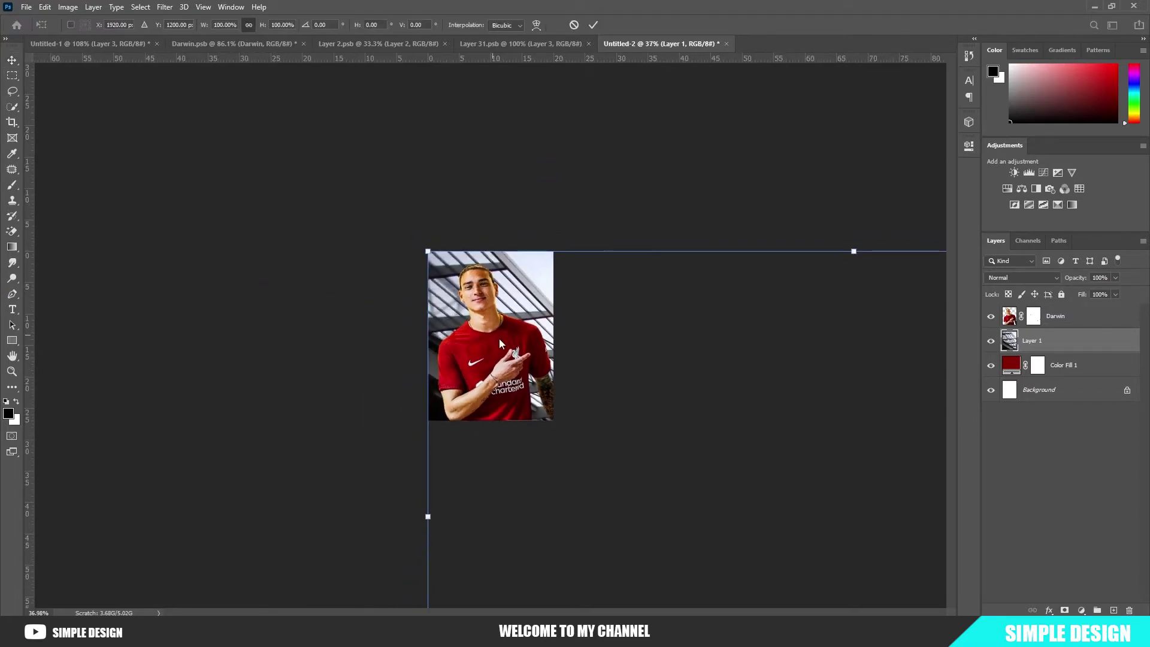
pyautogui.moveTo(885, 330)
pyautogui.mouseDown()
pyautogui.moveTo(262, 317)
pyautogui.moveTo(177, 281)
pyautogui.mouseUp()
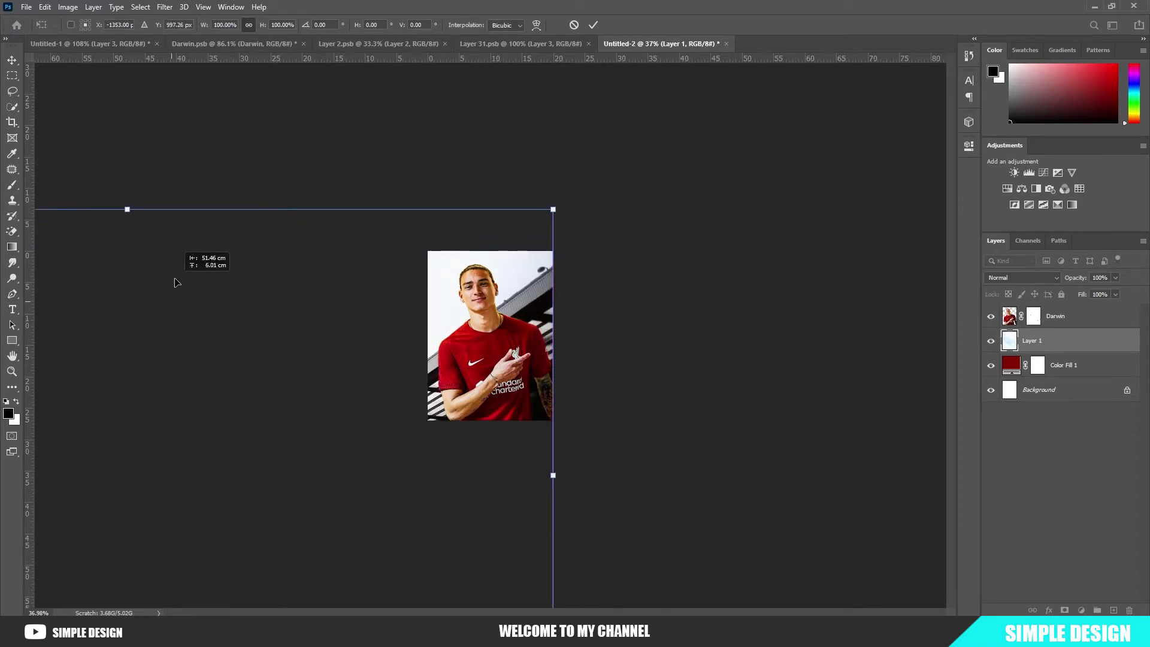
pyautogui.moveTo(176, 282); pyautogui.dragTo(172, 238)
pyautogui.scroll(-1, 657, 411)
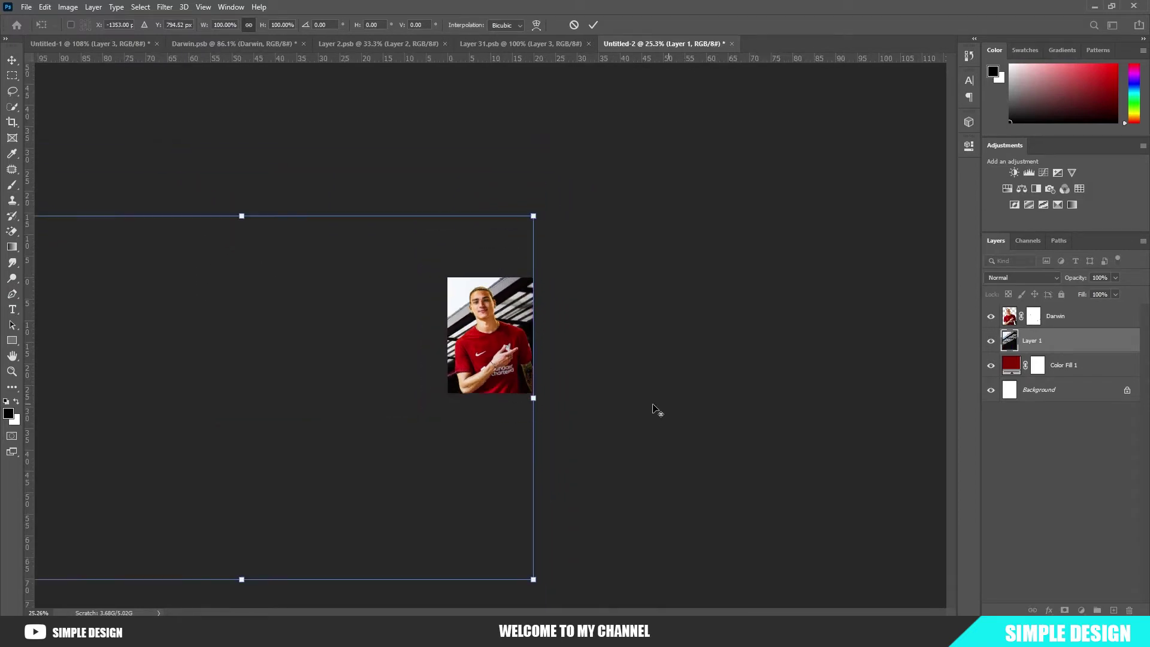
pyautogui.scroll(-1, 490, 336)
pyautogui.moveTo(152, 487); pyautogui.dragTo(264, 413)
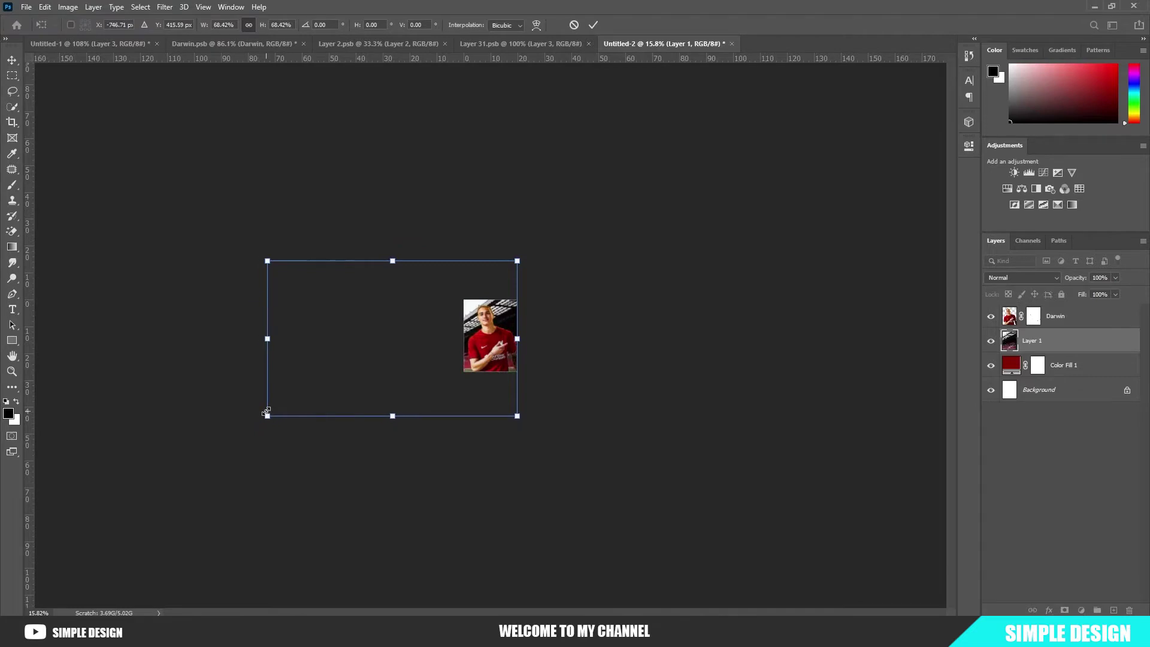
pyautogui.scroll(1, 481, 330)
pyautogui.scroll(1, 536, 304)
pyautogui.scroll(1, 530, 310)
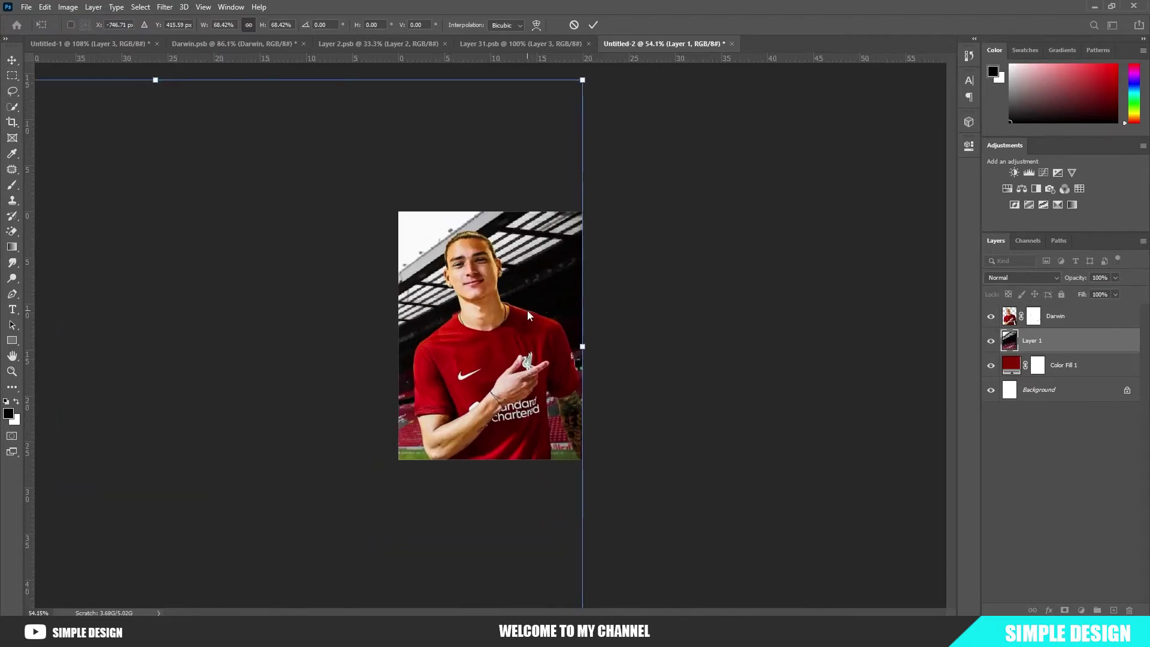
pyautogui.moveTo(511, 308)
pyautogui.mouseDown()
pyautogui.moveTo(541, 349)
pyautogui.moveTo(548, 295)
pyautogui.moveTo(573, 331)
pyautogui.mouseUp()
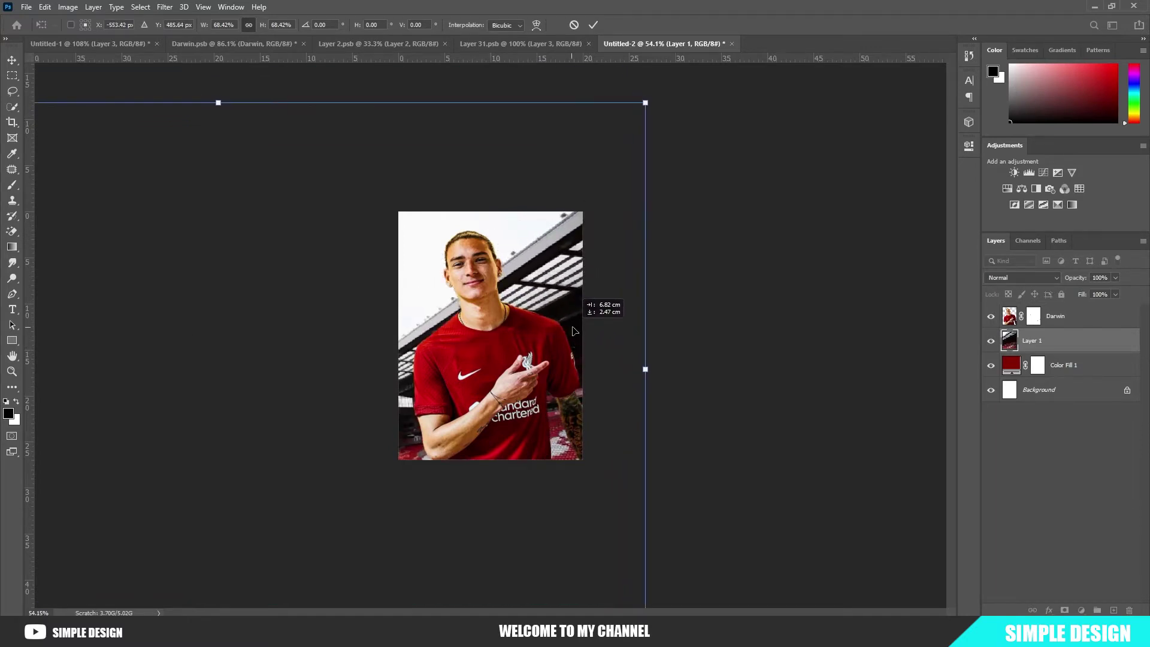
pyautogui.click(593, 25)
pyautogui.scroll(4, 502, 324)
pyautogui.scroll(2, 502, 324)
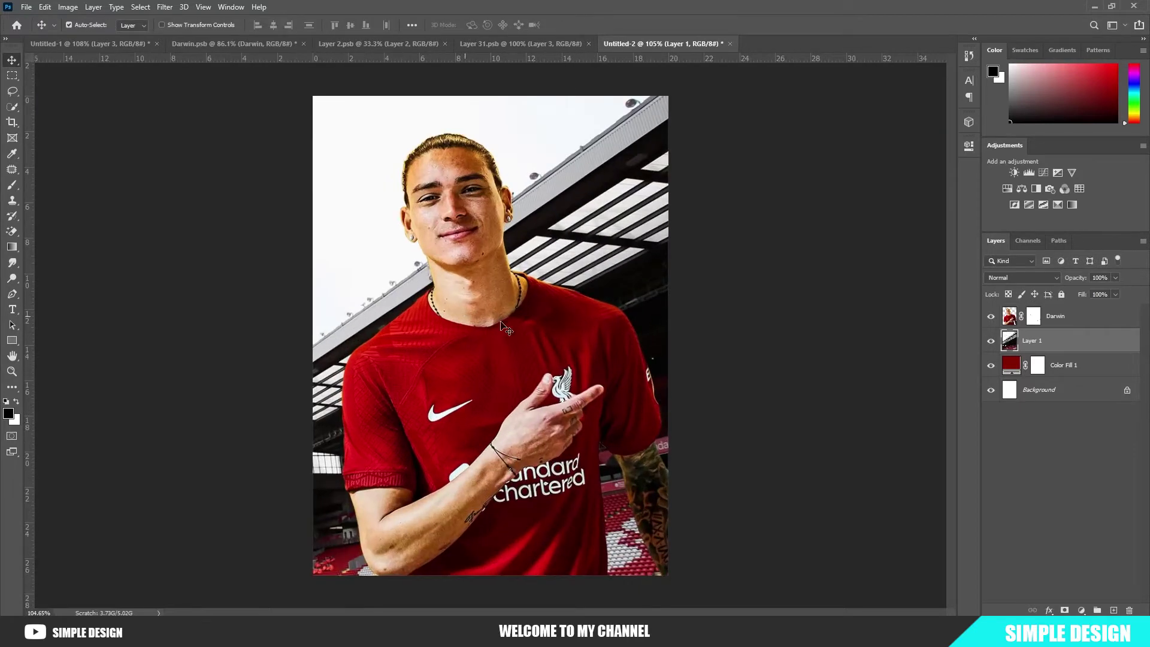
# Hide the stadium layer and add a new empty layer above the red fill
pyautogui.click(991, 341)
pyautogui.click(1084, 366)
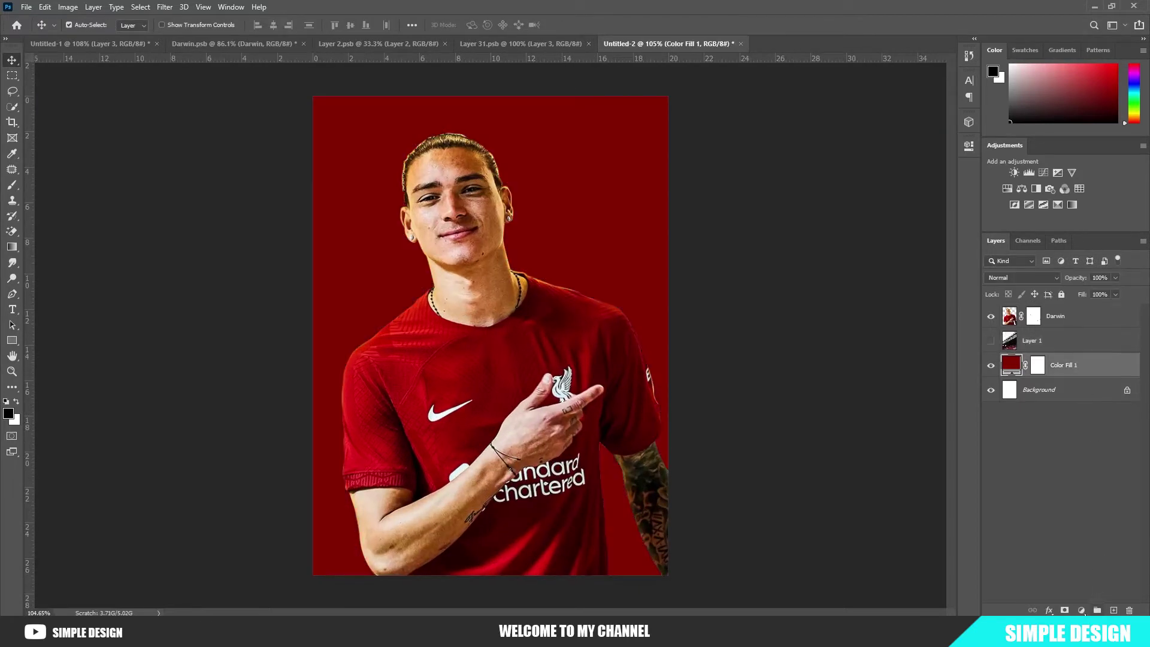
pyautogui.click(1114, 610)
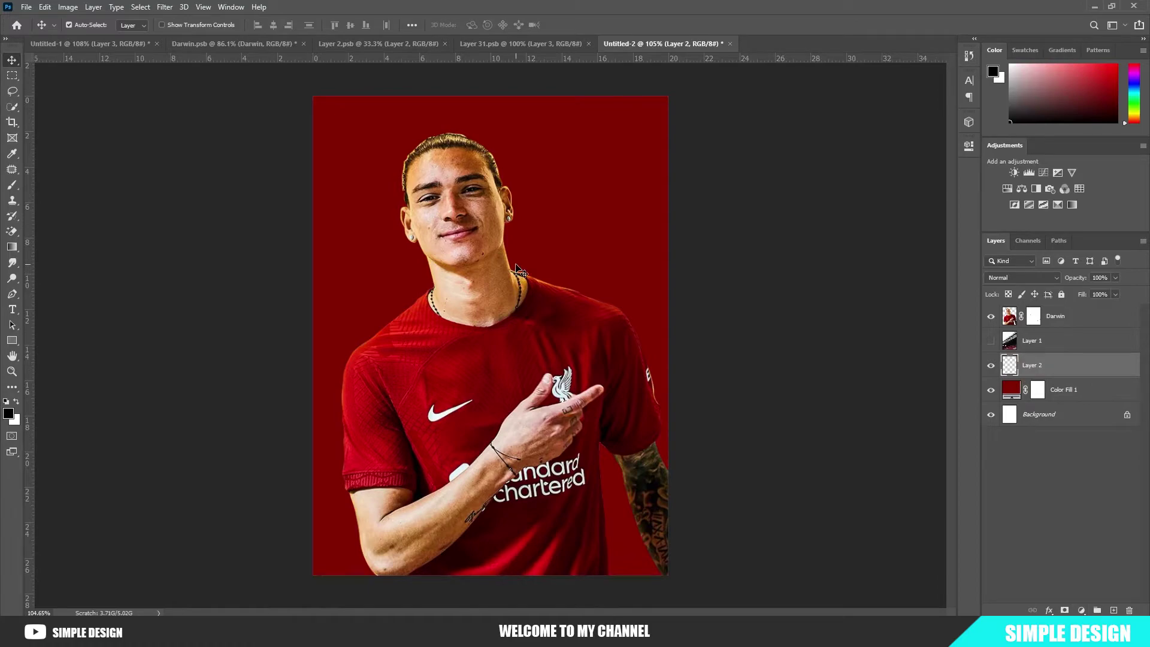
# Sample a light yellow tone from the player's head and hairline with the eyedropper
pyautogui.press('i')
pyautogui.scroll(2, 399, 150)
pyautogui.scroll(4, 404, 144)
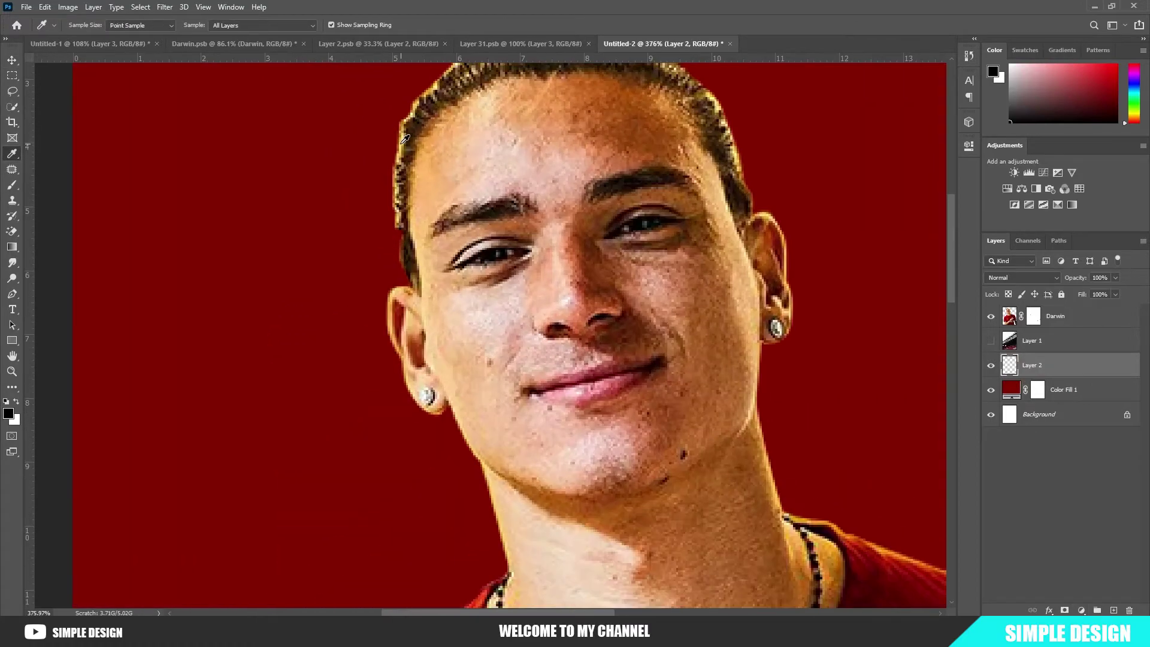
pyautogui.click(404, 139)
pyautogui.scroll(-5, 395, 180)
pyautogui.scroll(3, 383, 209)
pyautogui.scroll(4, 379, 225)
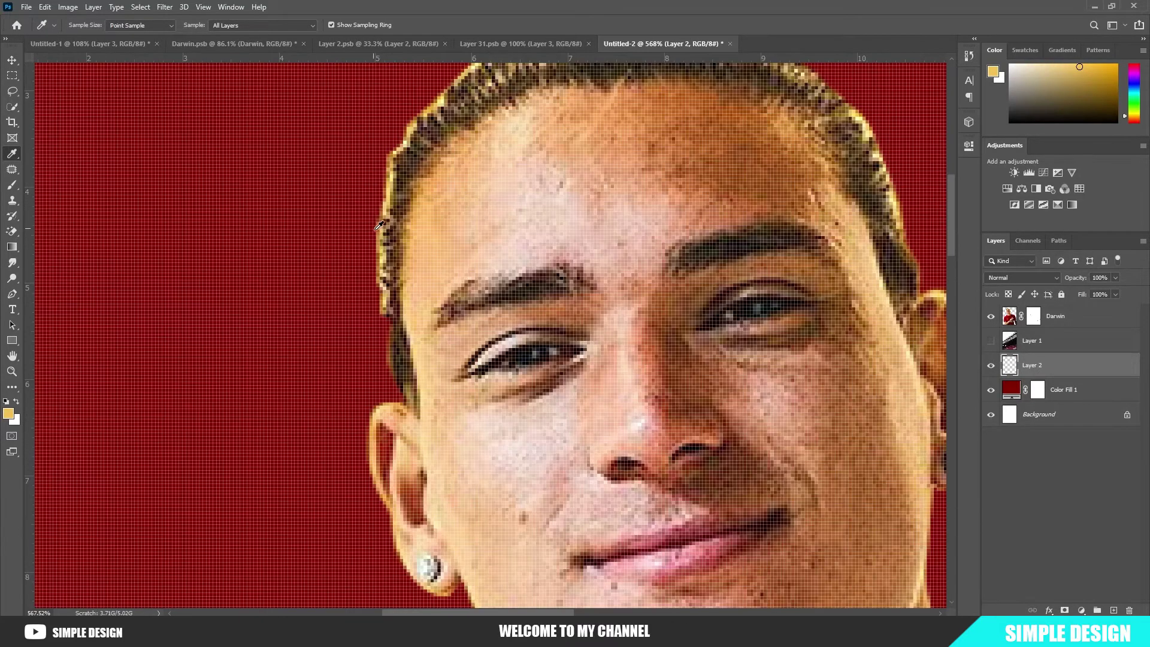
pyautogui.click(382, 235)
pyautogui.click(386, 254)
pyautogui.scroll(-3, 386, 254)
pyautogui.scroll(-3, 479, 270)
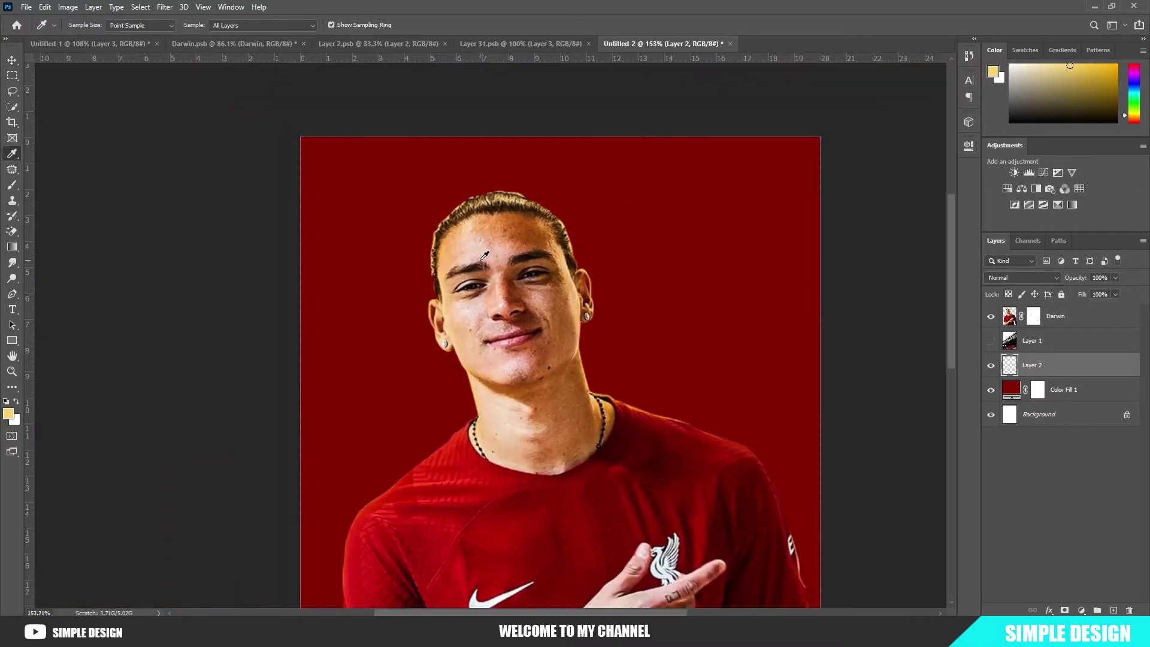
# Paint a soft ~784 px #f8d56d yellow glow behind the player
pyautogui.press('b')
pyautogui.scroll(-3, 539, 284)
pyautogui.moveTo(512, 299); pyautogui.dragTo(480, 325)
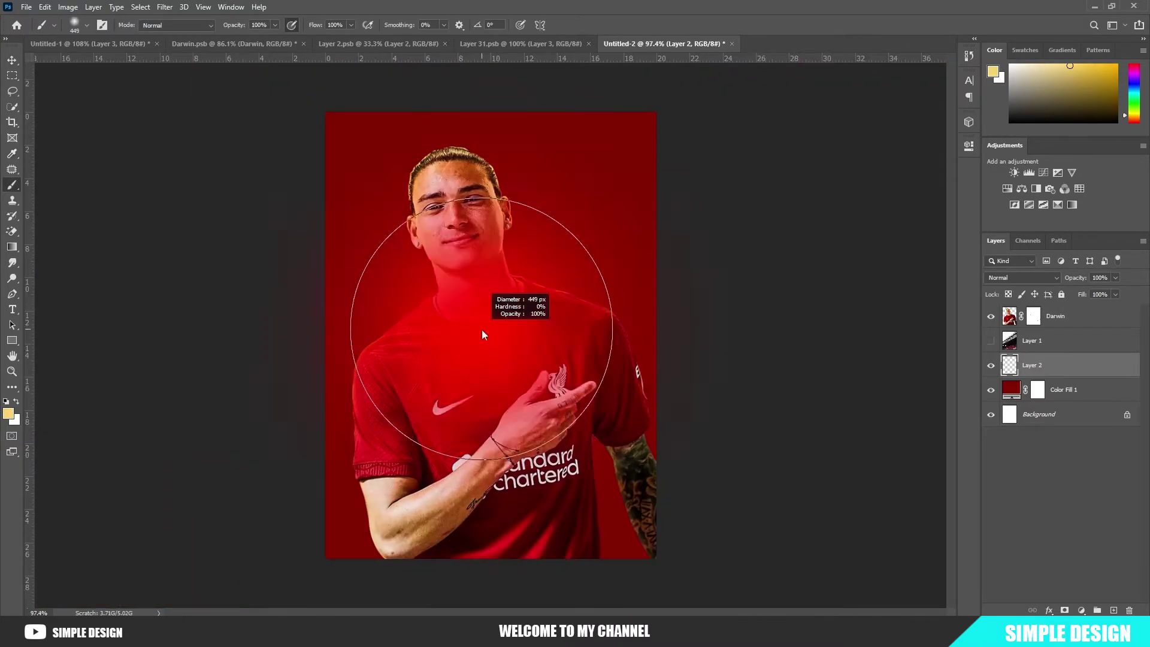
pyautogui.click(480, 325)
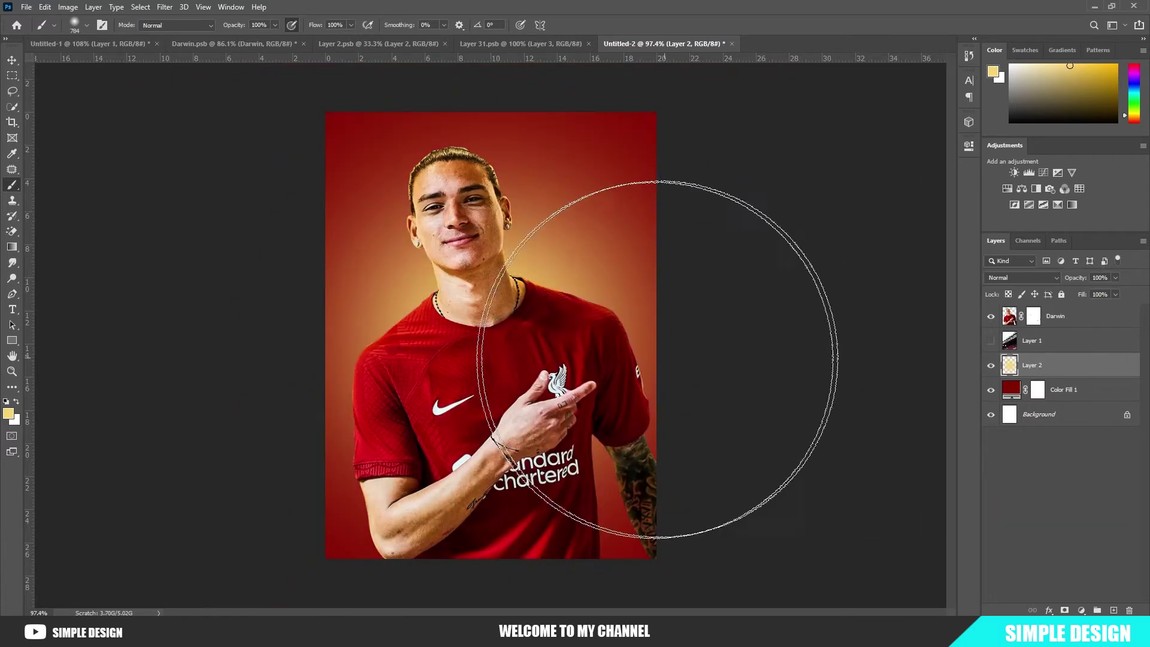
pyautogui.hotkey('ctrl', 'z')
pyautogui.click(9, 413)
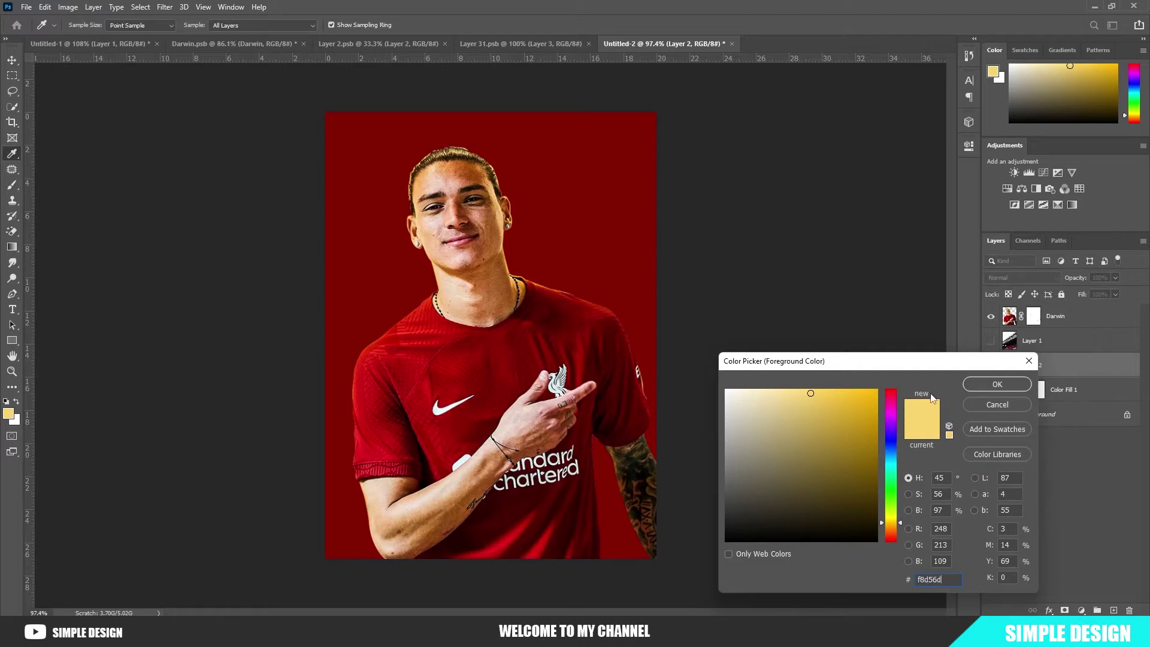
pyautogui.click(997, 384)
pyautogui.click(493, 334)
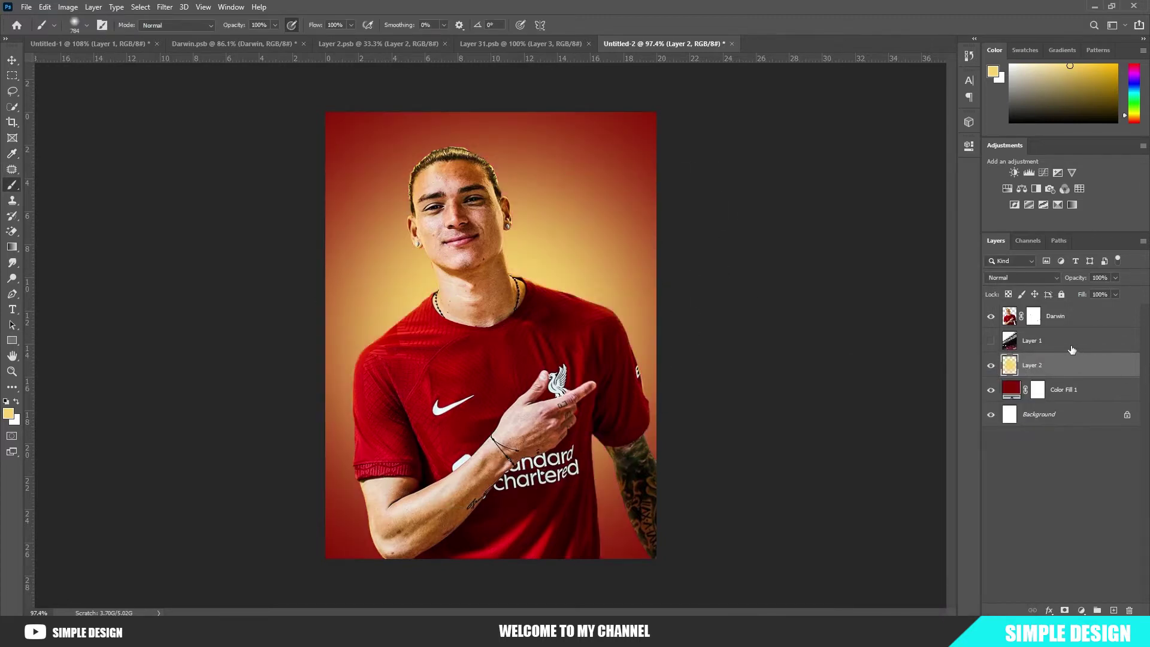
# Show the stadium layer again and set its blend mode to Overlay
pyautogui.click(991, 340)
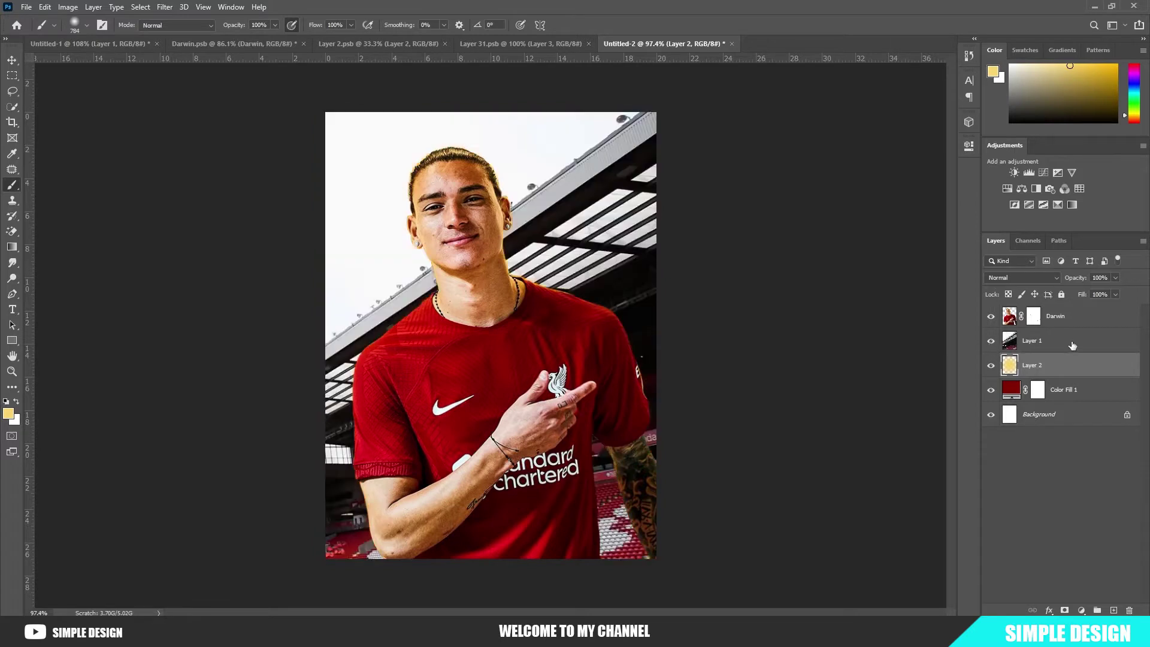
pyautogui.click(1031, 340)
pyautogui.click(1022, 277)
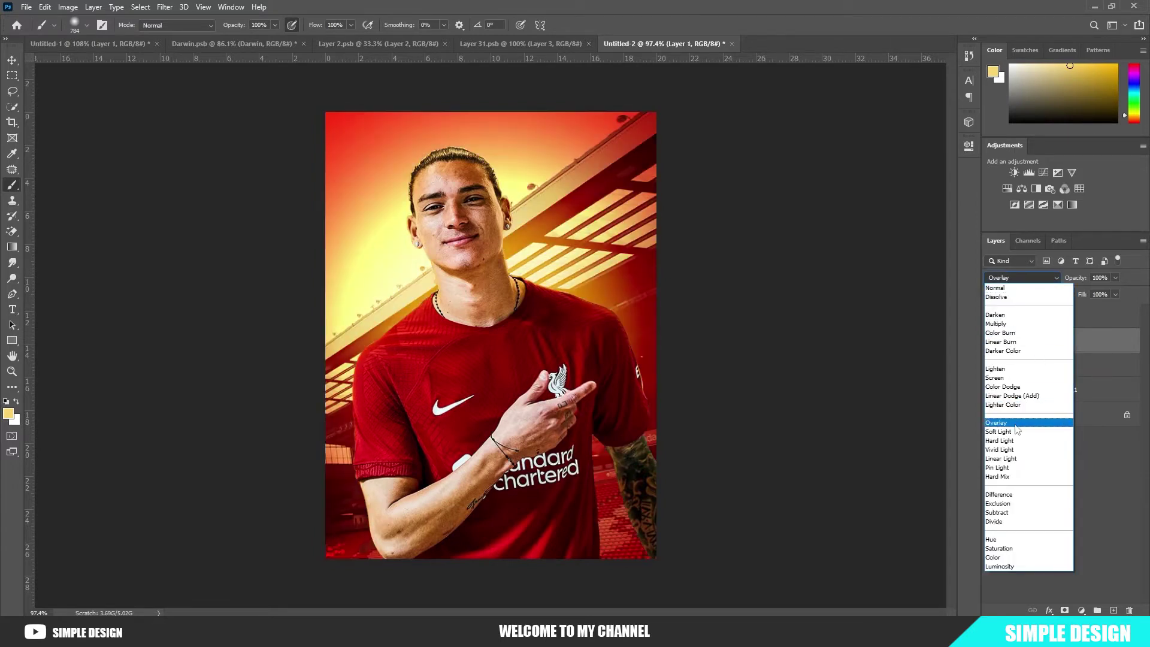
pyautogui.click(1006, 422)
pyautogui.click(1049, 505)
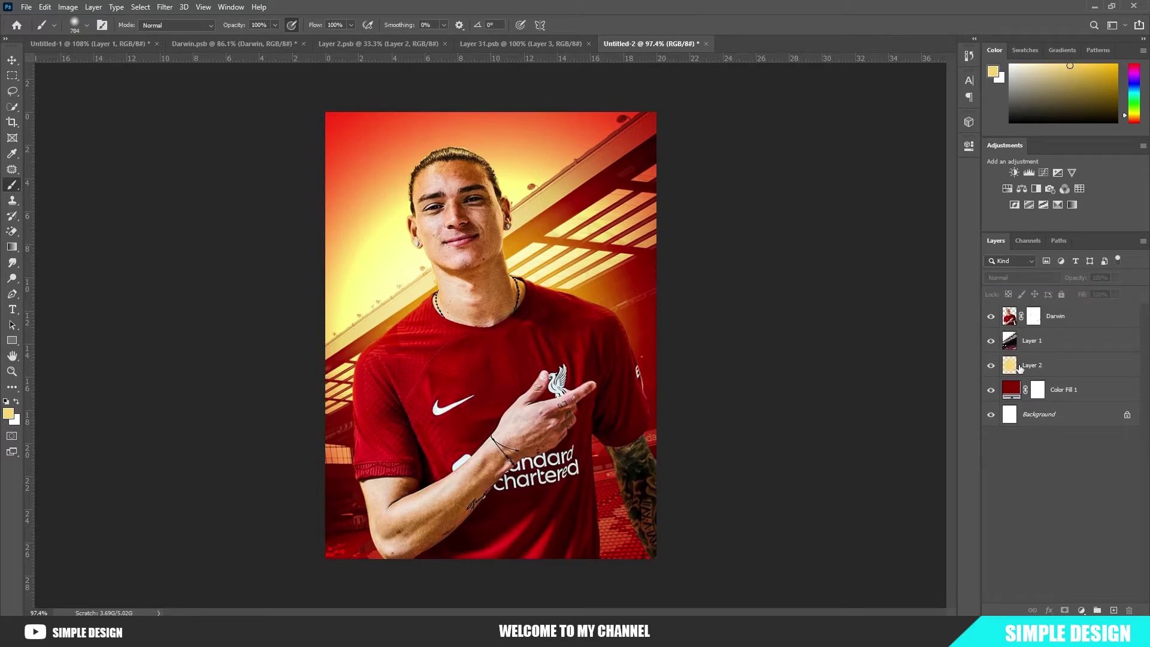
# Convert the stadium photo to a Smart Object and apply a 2.9 px Gaussian Blur
pyautogui.rightClick(1058, 339)
pyautogui.click(943, 276)
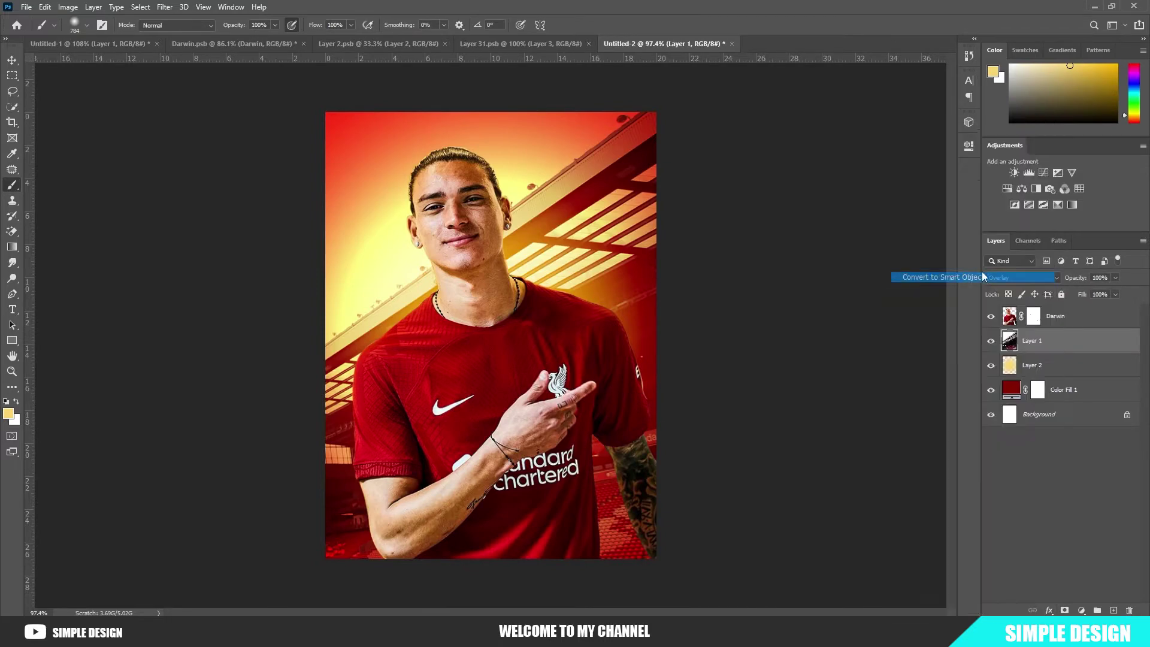
pyautogui.click(165, 6)
pyautogui.moveTo(172, 142)
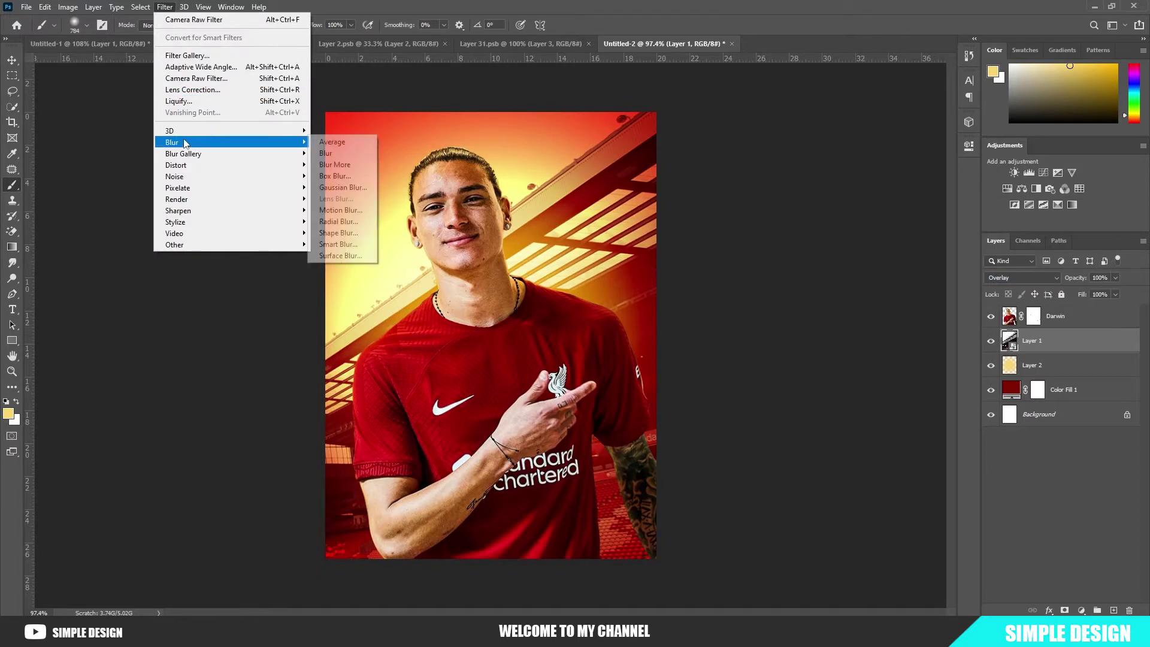
pyautogui.click(334, 187)
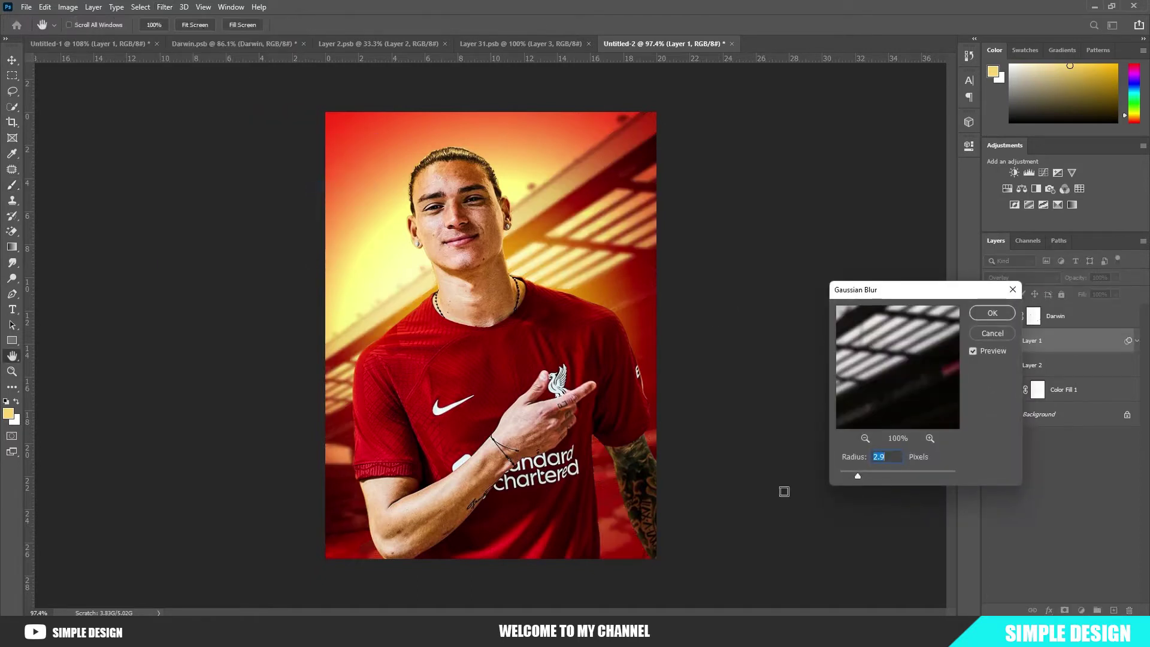
pyautogui.click(971, 319)
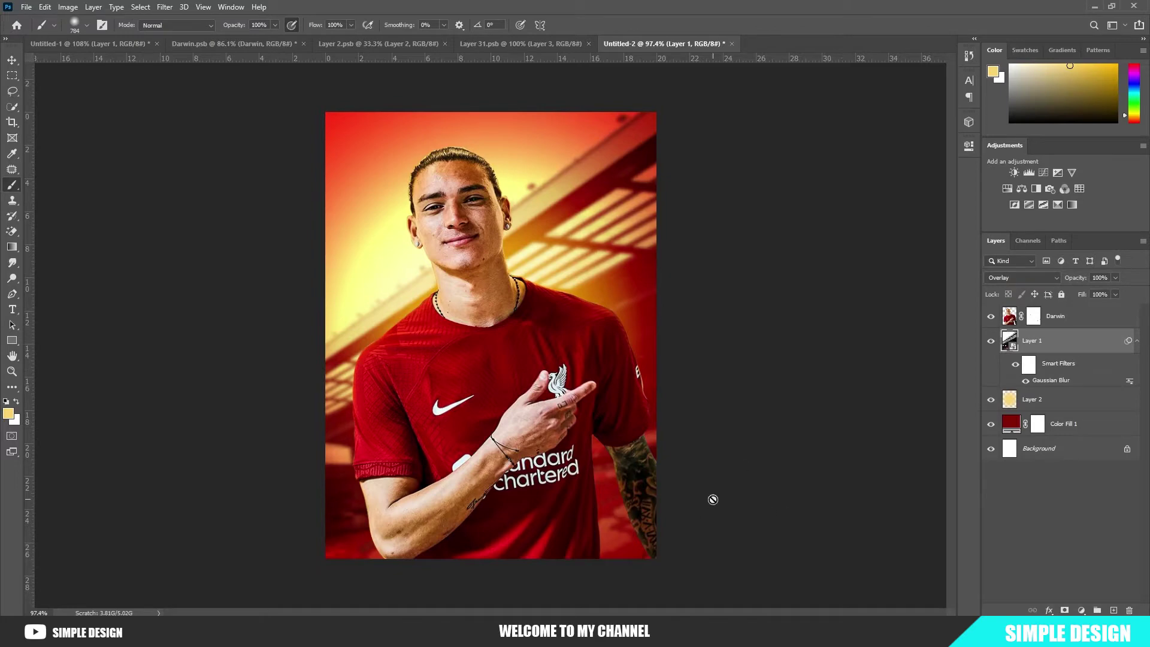
pyautogui.press('v')
pyautogui.scroll(2, 460, 224)
pyautogui.scroll(3, 460, 224)
pyautogui.scroll(-4, 460, 224)
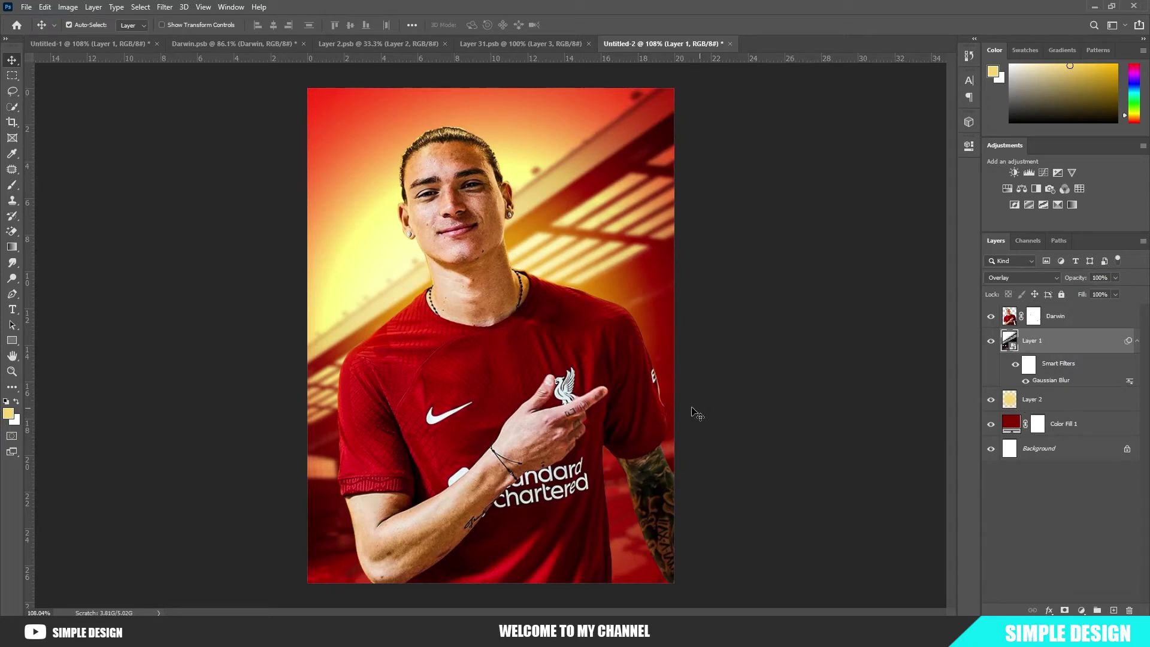
# Drag the LFC crest into the poster's upper right area
pyautogui.click(393, 43)
pyautogui.click(539, 44)
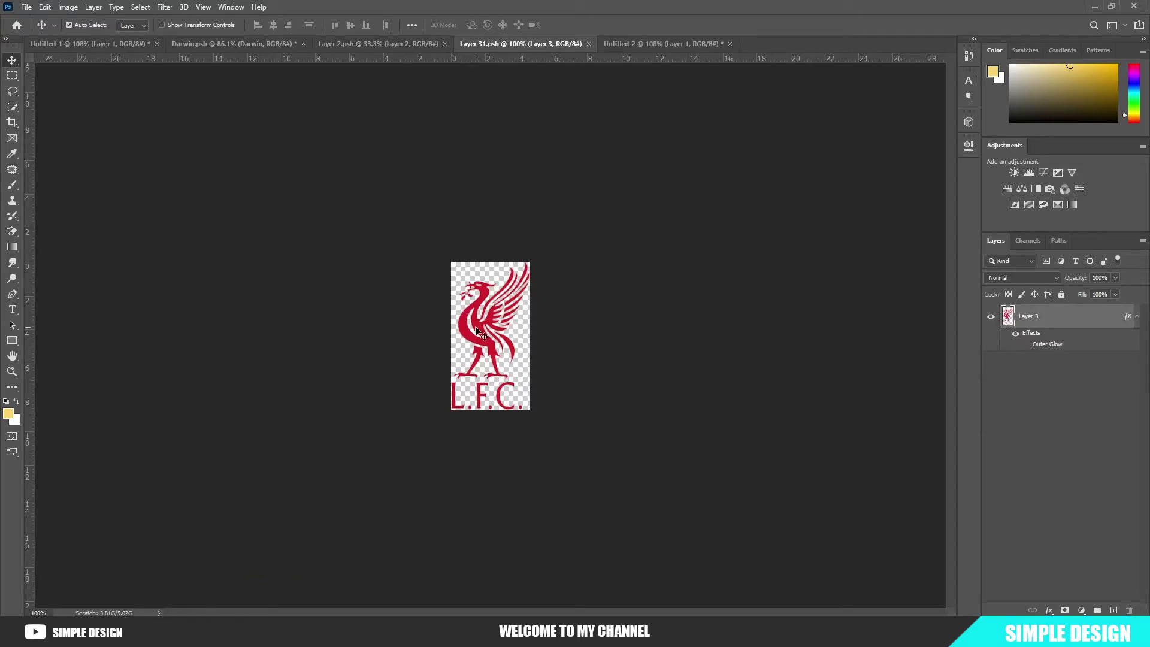
pyautogui.moveTo(477, 330)
pyautogui.mouseDown()
pyautogui.moveTo(418, 238)
pyautogui.moveTo(606, 167)
pyautogui.mouseUp()
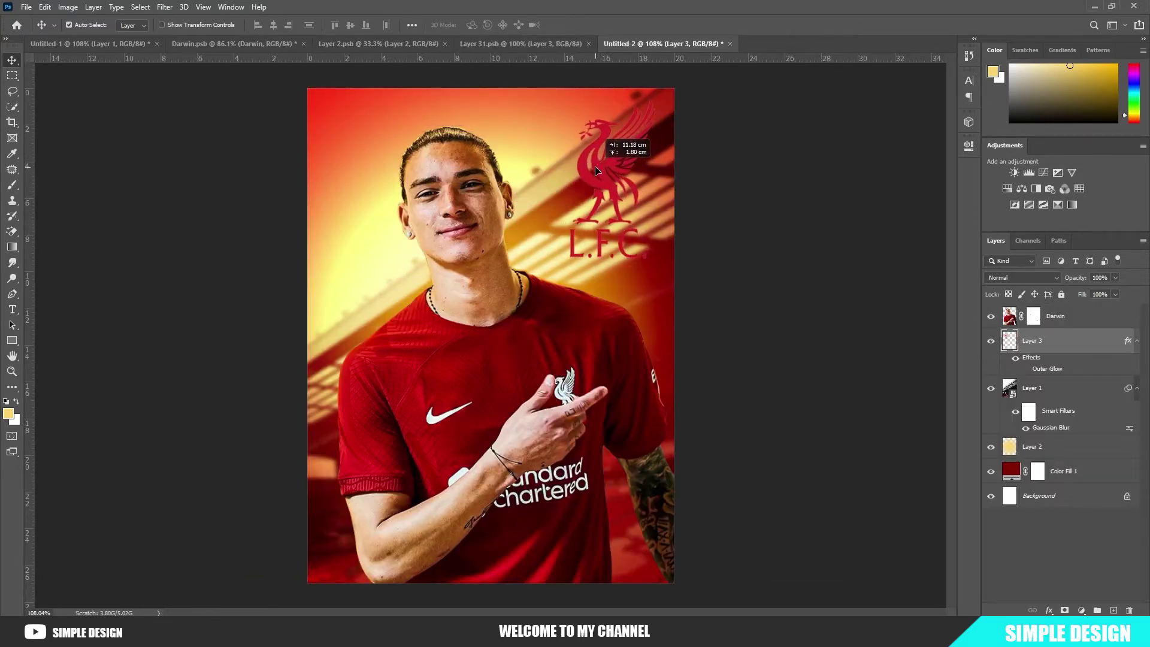
# Give the LFC crest an Outer Glow layer style
pyautogui.rightClick(1045, 350)
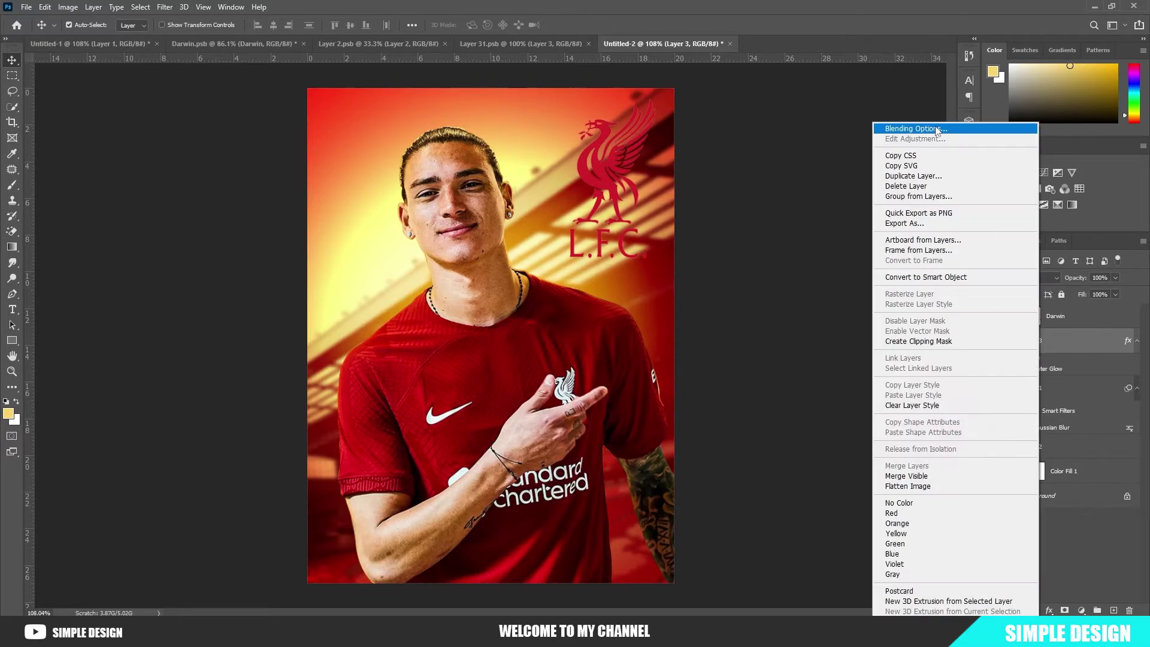
pyautogui.click(958, 129)
pyautogui.click(712, 497)
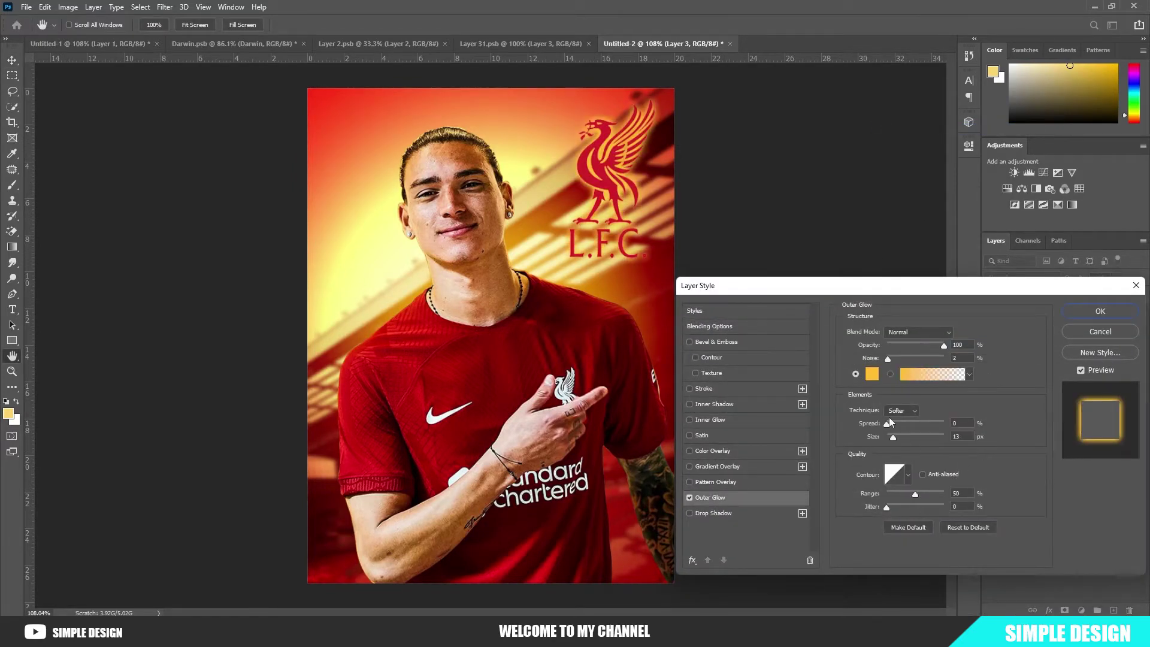
pyautogui.click(1084, 313)
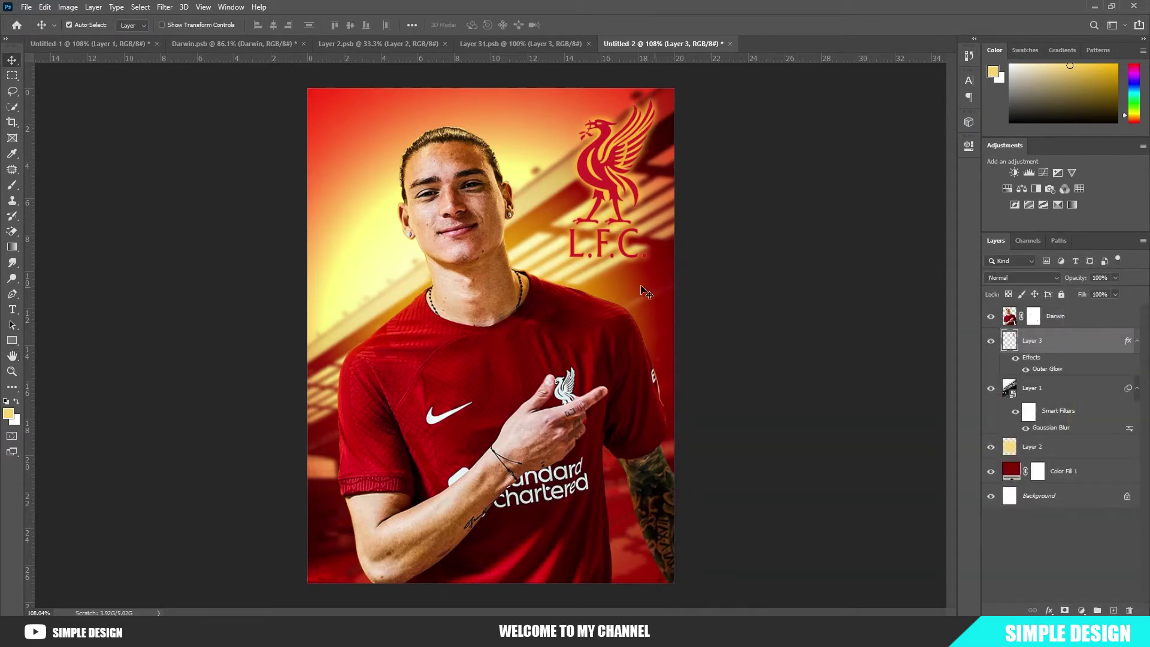
# Nudge the stadium photo slightly right with Free Transform and commit it
pyautogui.click(503, 365)
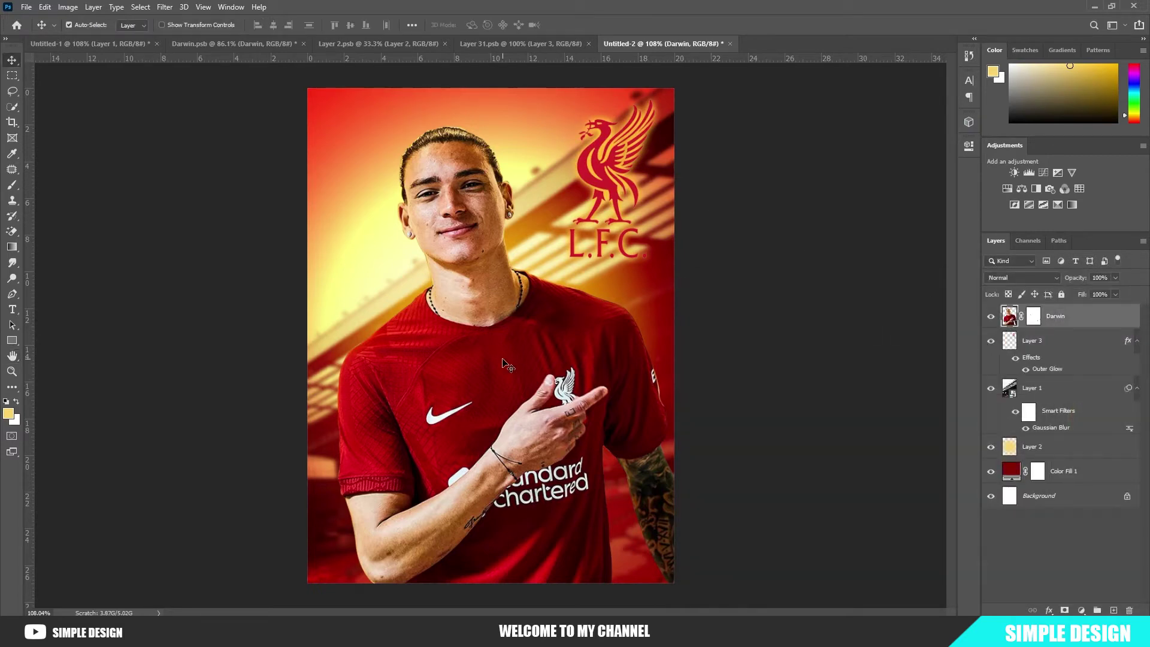
pyautogui.click(1137, 342)
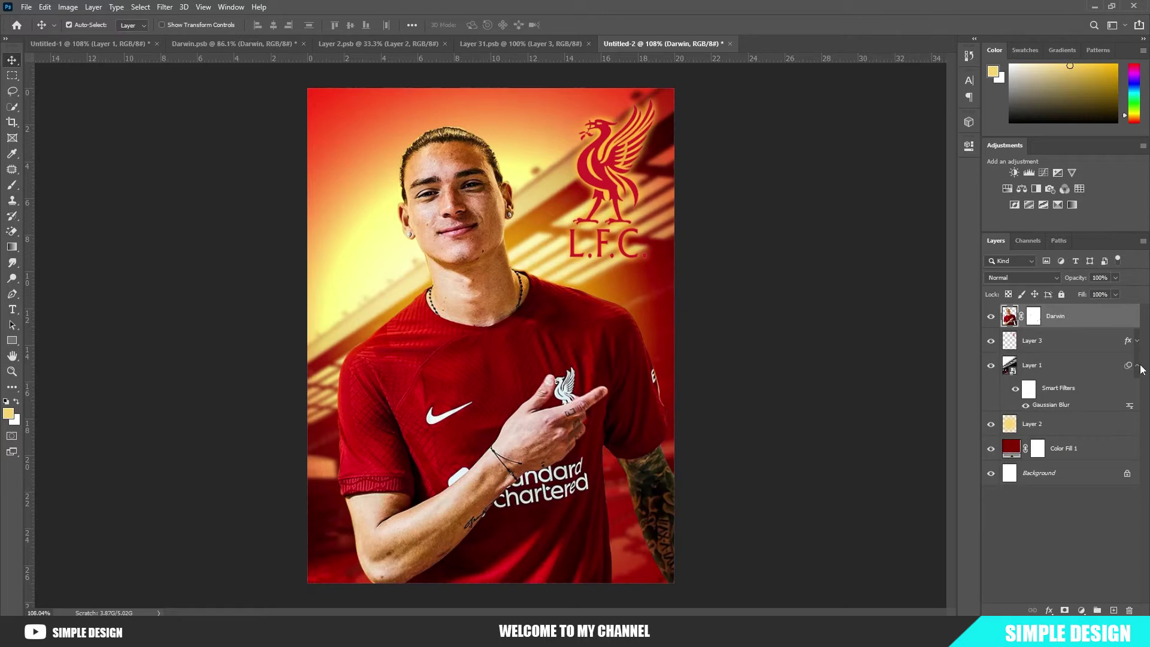
pyautogui.click(1137, 367)
pyautogui.click(1081, 368)
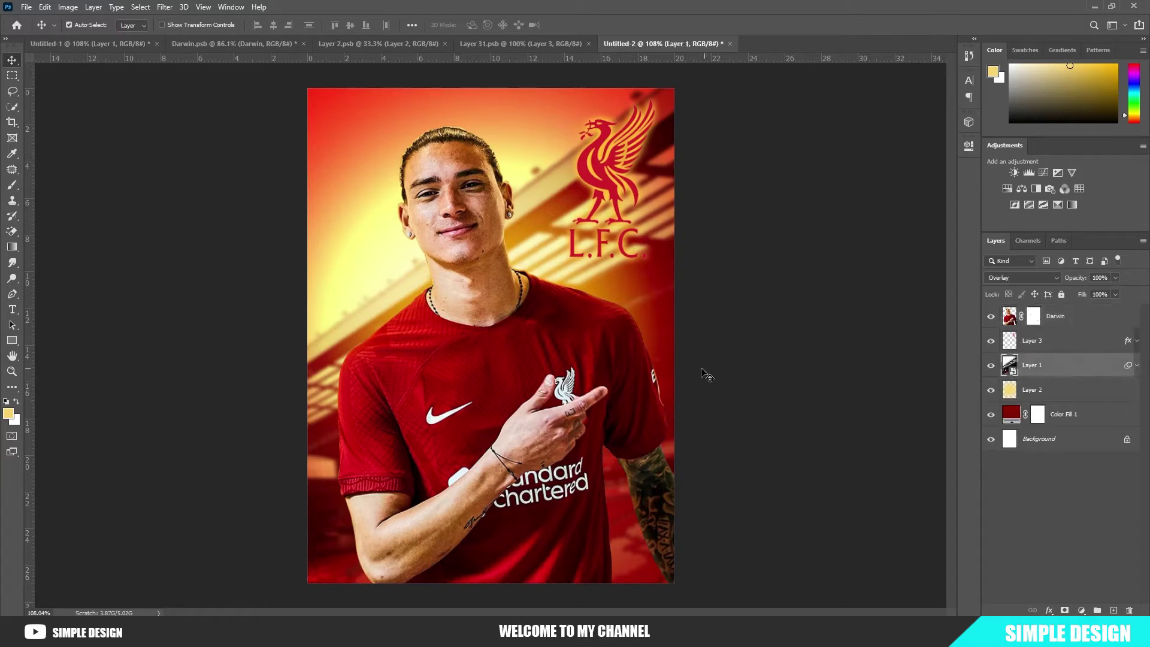
pyautogui.hotkey('ctrl', '0')
pyautogui.hotkey('ctrl', 't')
pyautogui.moveTo(540, 363)
pyautogui.mouseDown()
pyautogui.moveTo(586, 362)
pyautogui.moveTo(575, 364)
pyautogui.mouseUp()
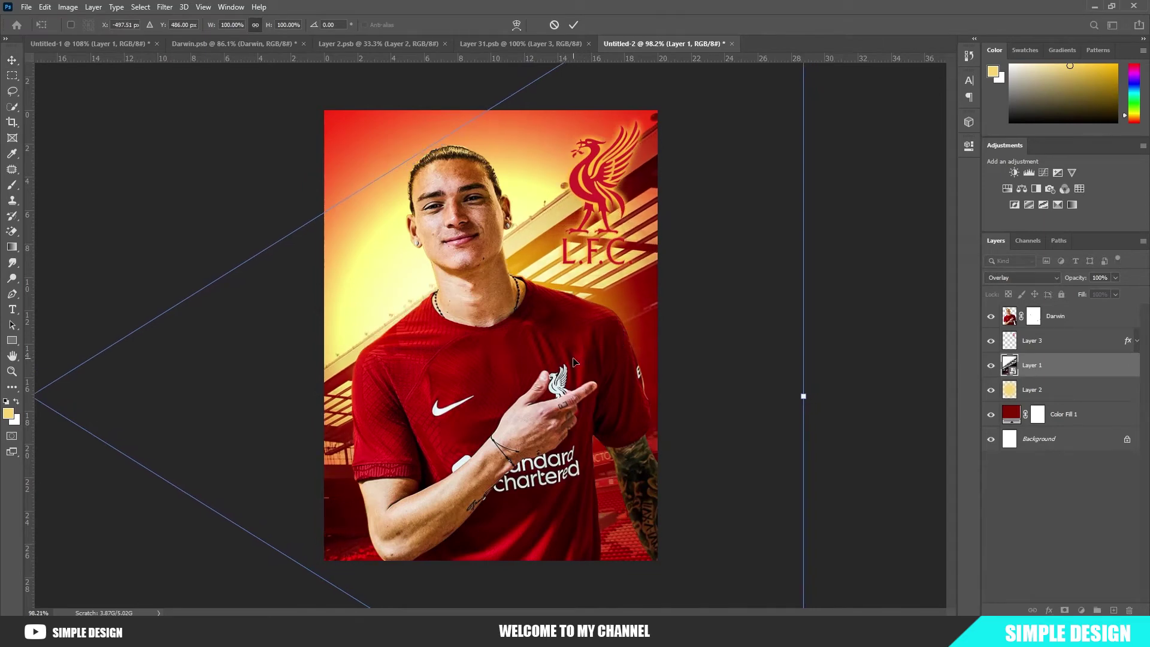
pyautogui.press('Return')
# Group Layer 3 through Color Fill 1 into a group named 'bg'
pyautogui.scroll(1, 527, 169)
pyautogui.scroll(1, 507, 132)
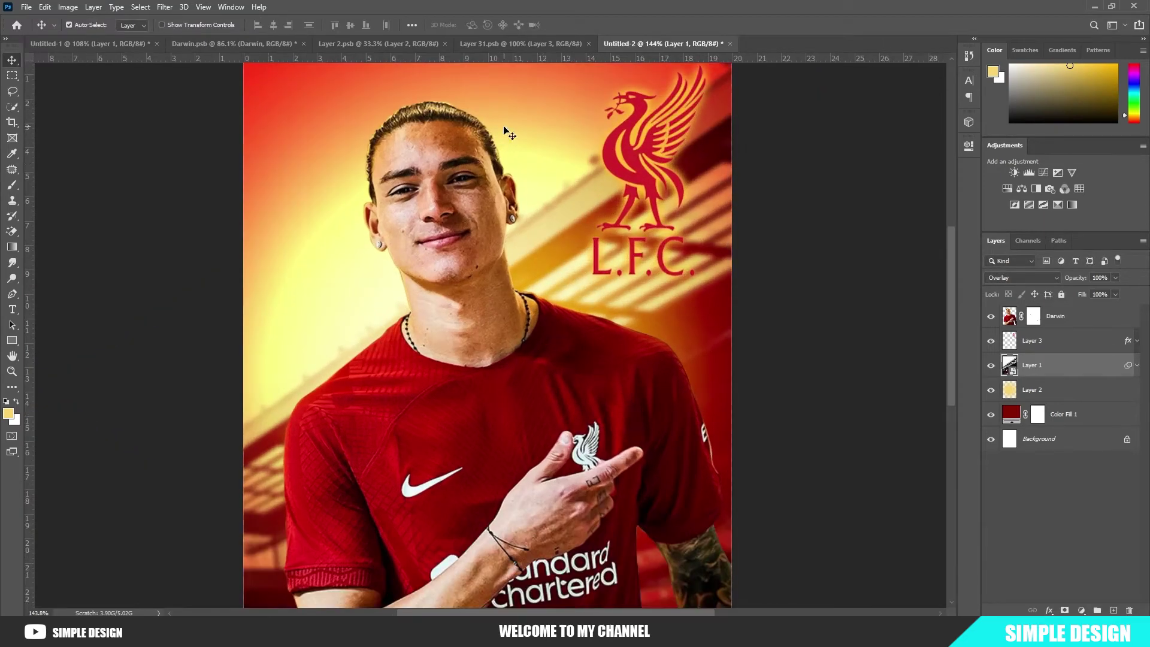
pyautogui.click(1072, 316)
pyautogui.click(1054, 340)
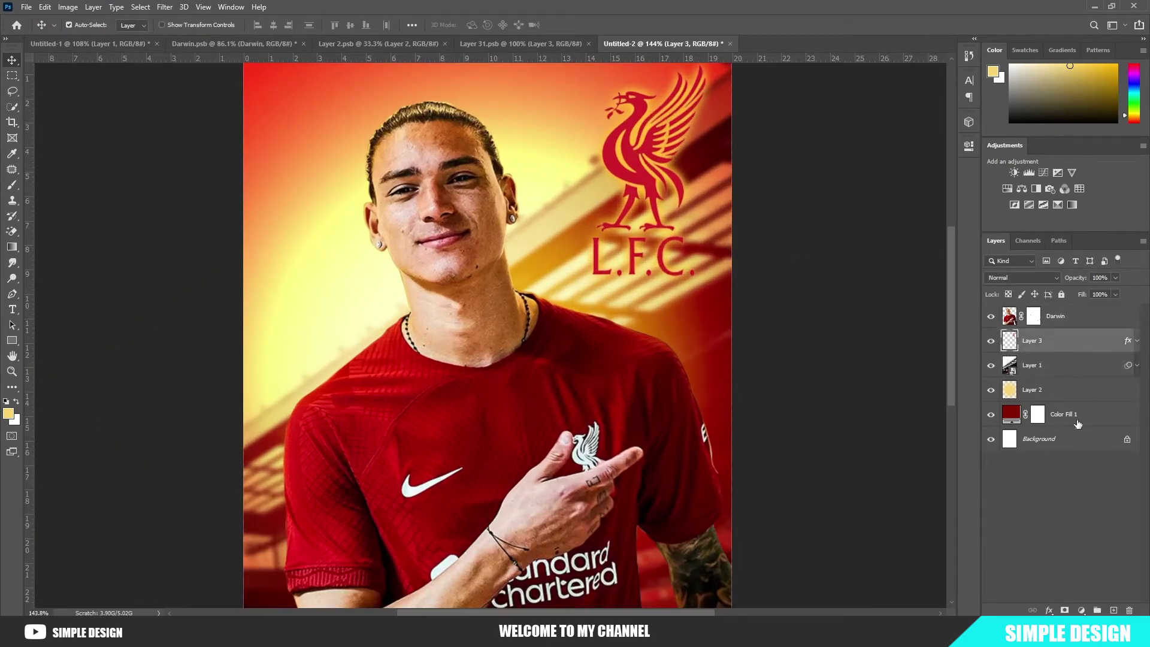
pyautogui.keyDown('shift'); pyautogui.click(1075, 419); pyautogui.keyUp('shift')
pyautogui.hotkey('ctrl', 'g')
pyautogui.doubleClick(1035, 335)
pyautogui.write('bg')
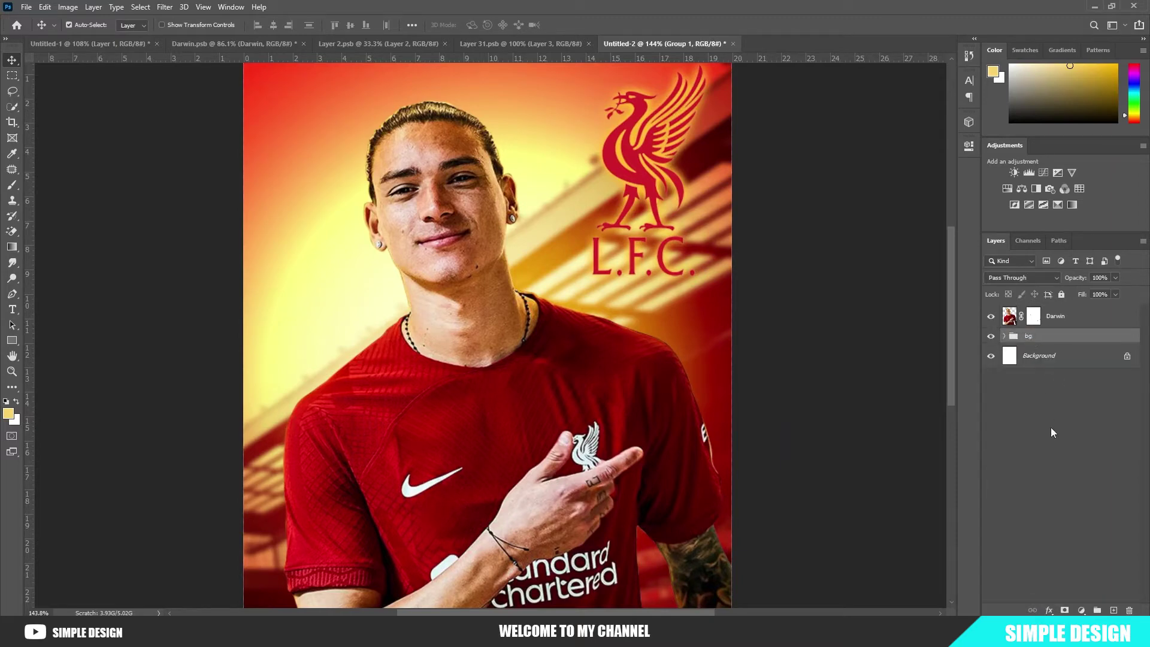
pyautogui.press('Return')
# Add an Exposure adjustment clipped to the Darwin layer, raised to about +1.3, with its mask inverted
pyautogui.click(1059, 318)
pyautogui.click(1077, 609)
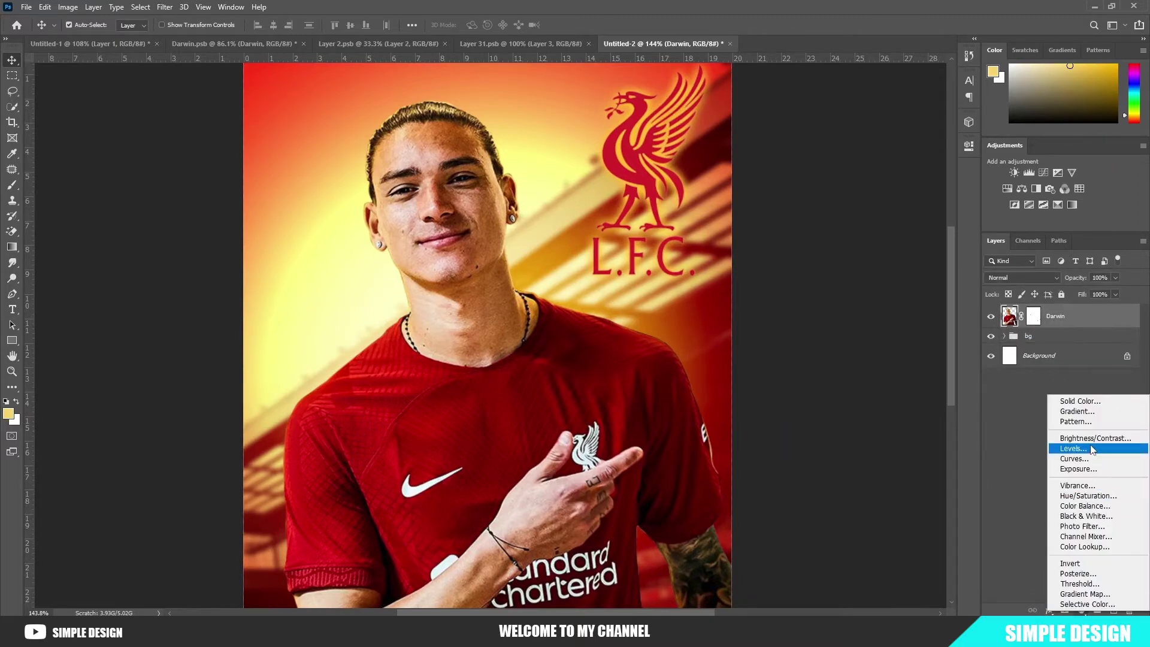
pyautogui.click(1090, 470)
pyautogui.click(866, 345)
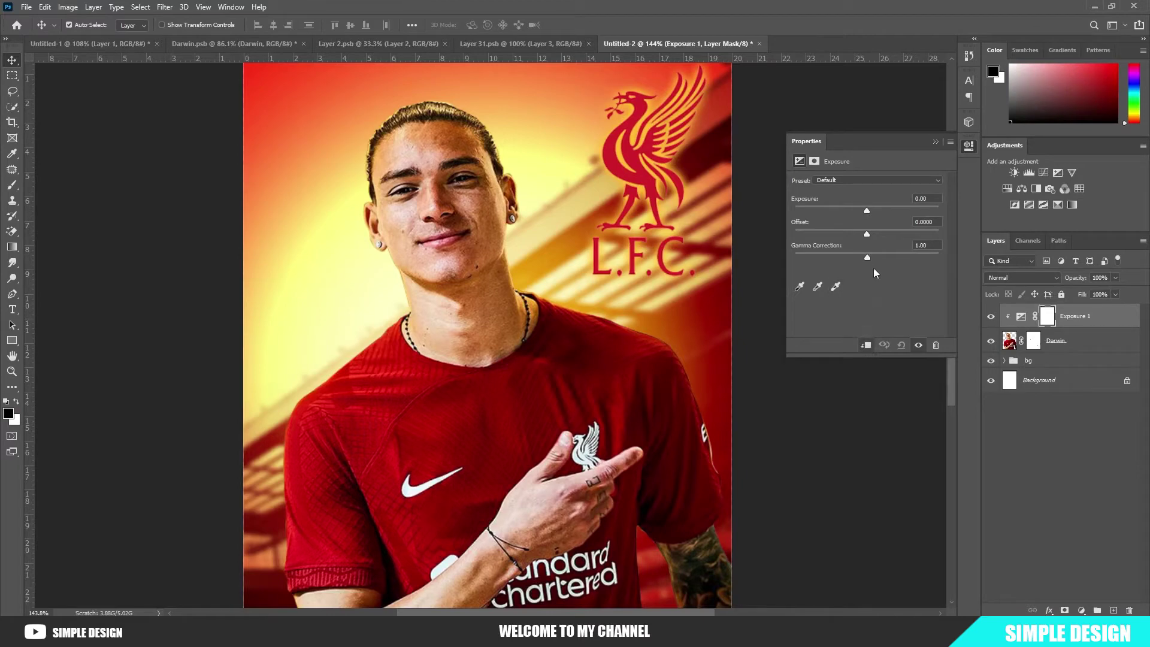
pyautogui.moveTo(868, 211); pyautogui.dragTo(881, 211)
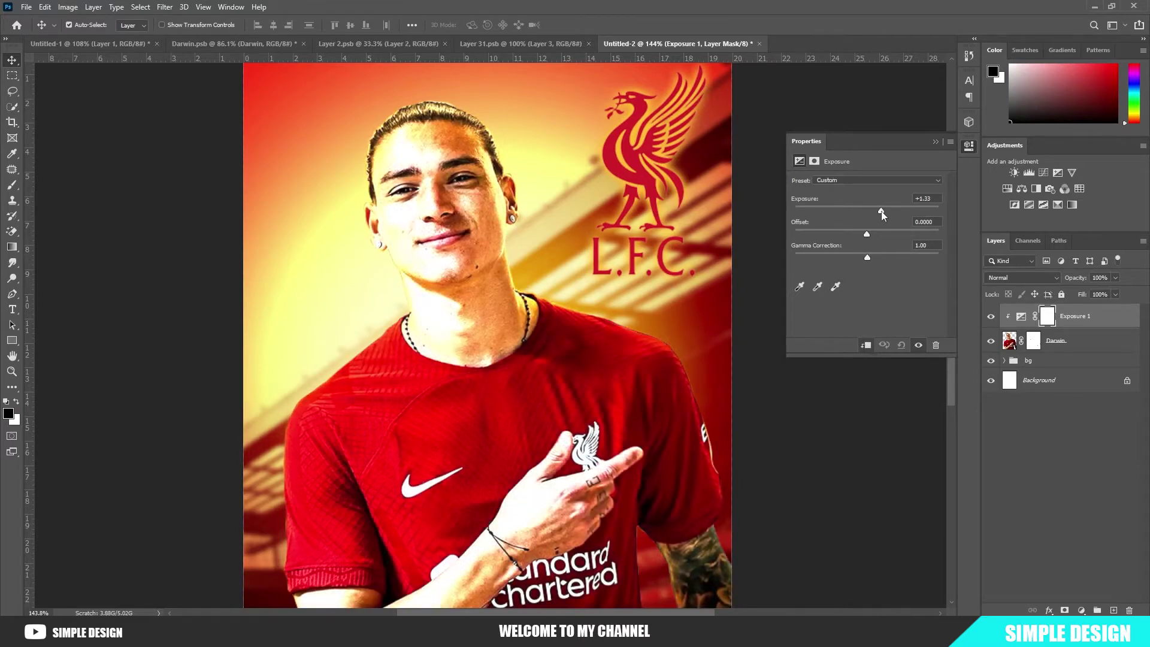
pyautogui.click(938, 146)
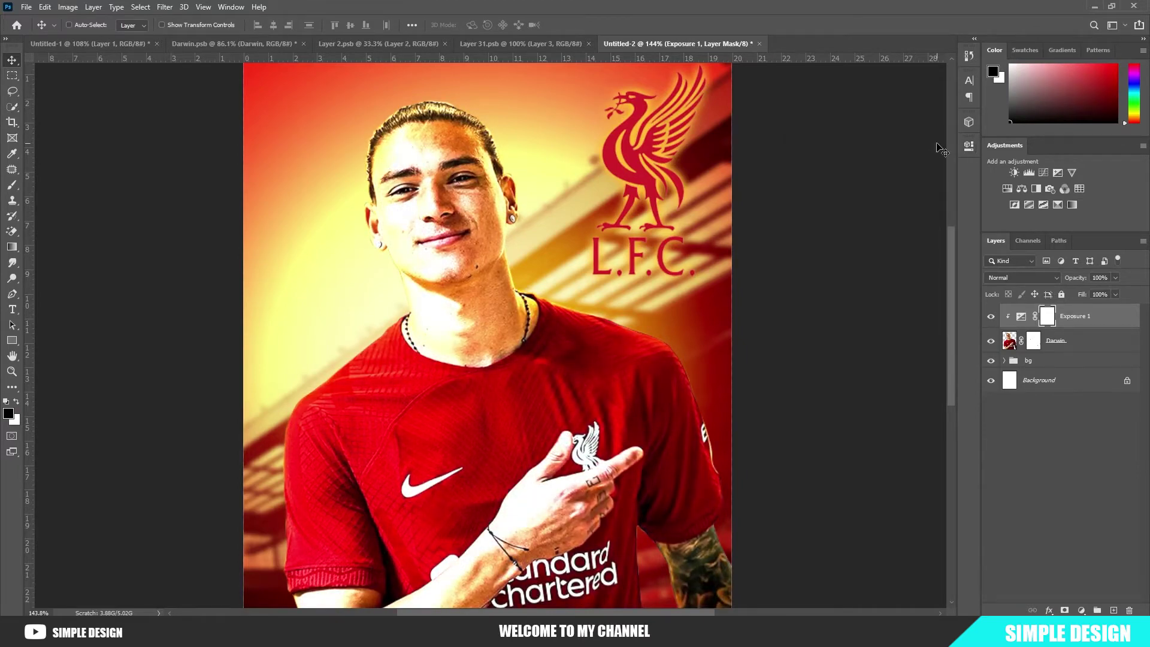
pyautogui.hotkey('ctrl', 'i')
# With a small soft white brush, paint the rim on the shoulder edge beside the neck
pyautogui.press('b')
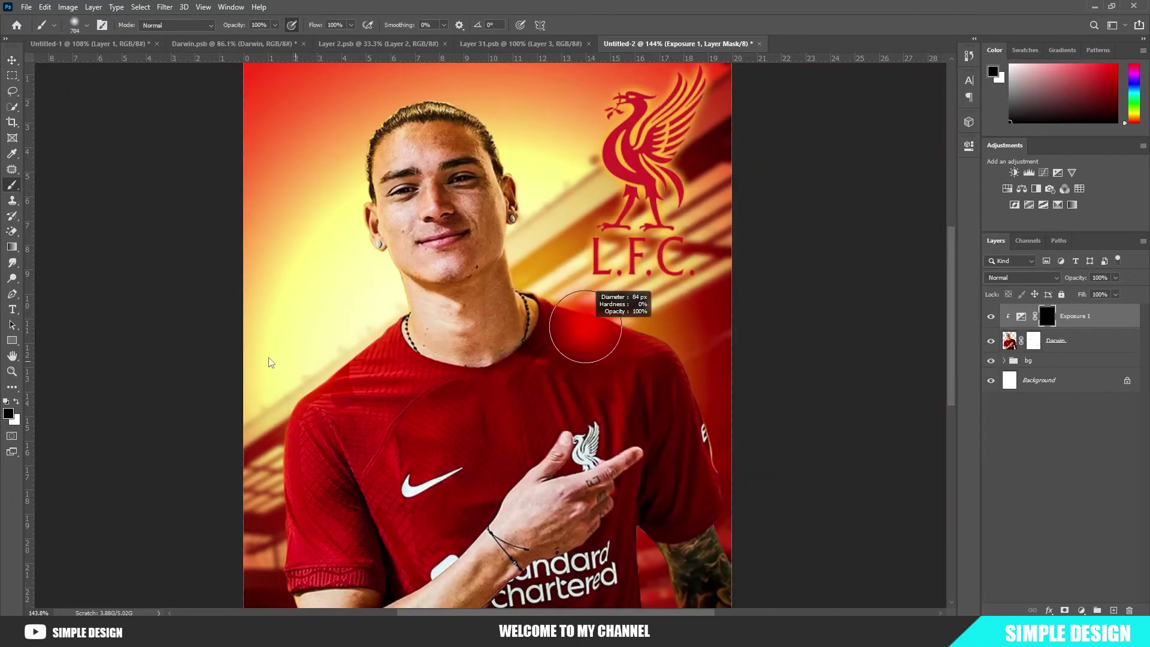
pyautogui.press('x')
pyautogui.scroll(3, 575, 335)
pyautogui.scroll(2, 576, 353)
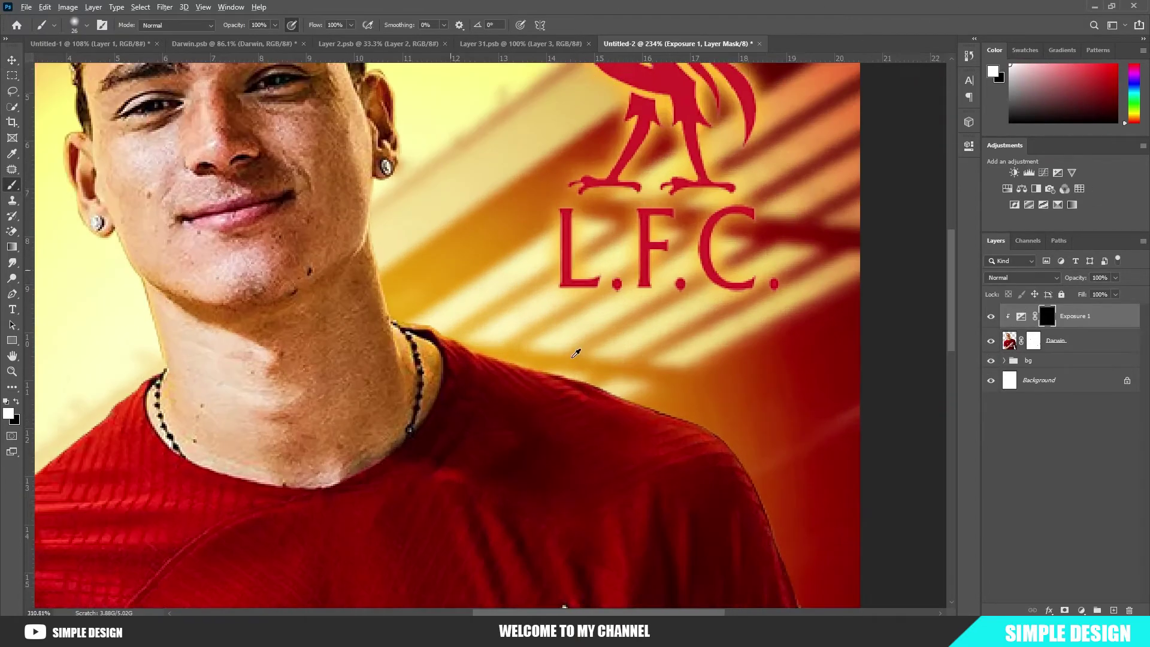
pyautogui.scroll(1, 576, 354)
pyautogui.rightClick(539, 335)
pyautogui.press('Escape')
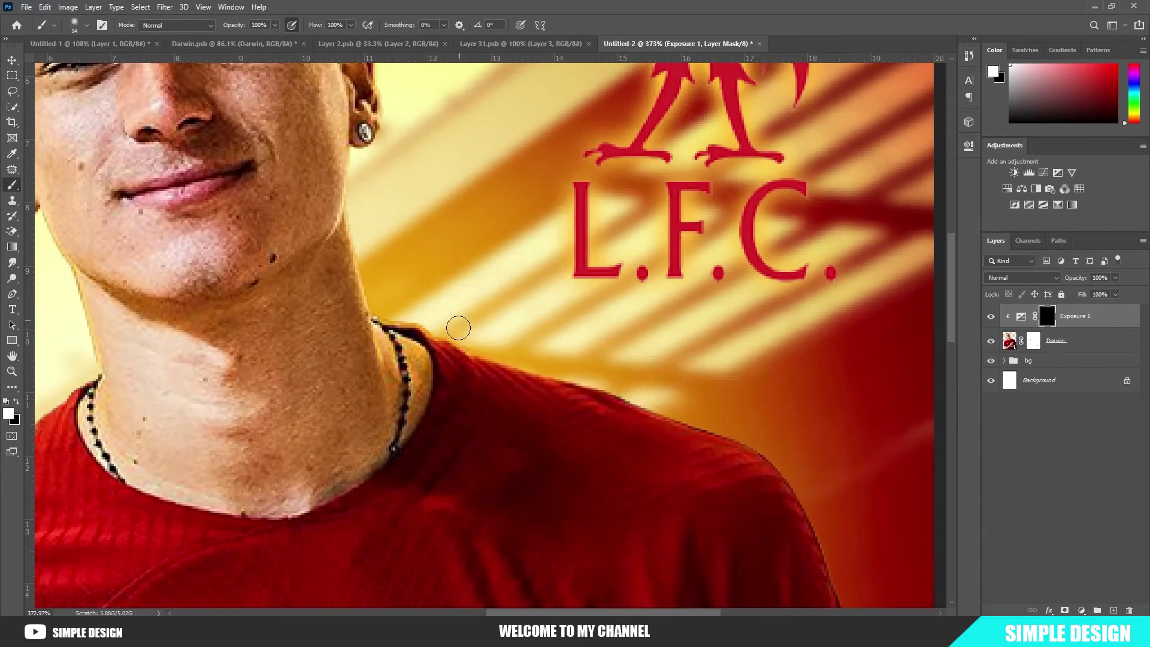
pyautogui.moveTo(451, 335)
pyautogui.mouseDown()
pyautogui.moveTo(736, 442)
pyautogui.moveTo(825, 541)
pyautogui.mouseUp()
# Paint the rim light along the player's arm edge and neck below the jaw
pyautogui.scroll(-3, 827, 527)
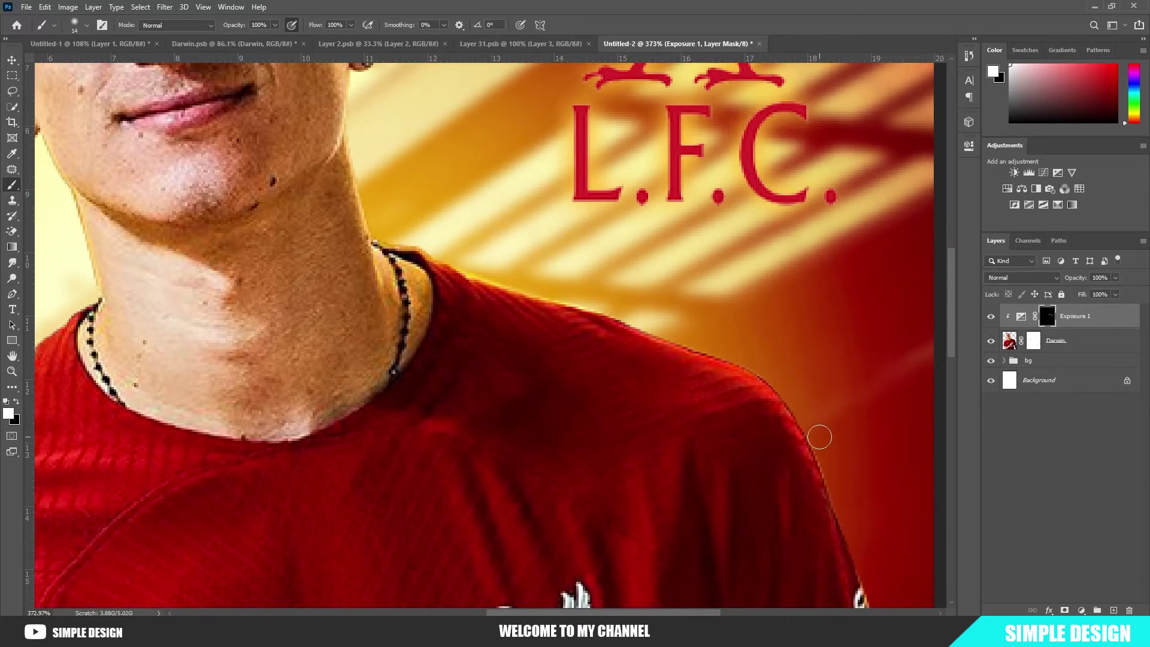
pyautogui.scroll(-2, 871, 518)
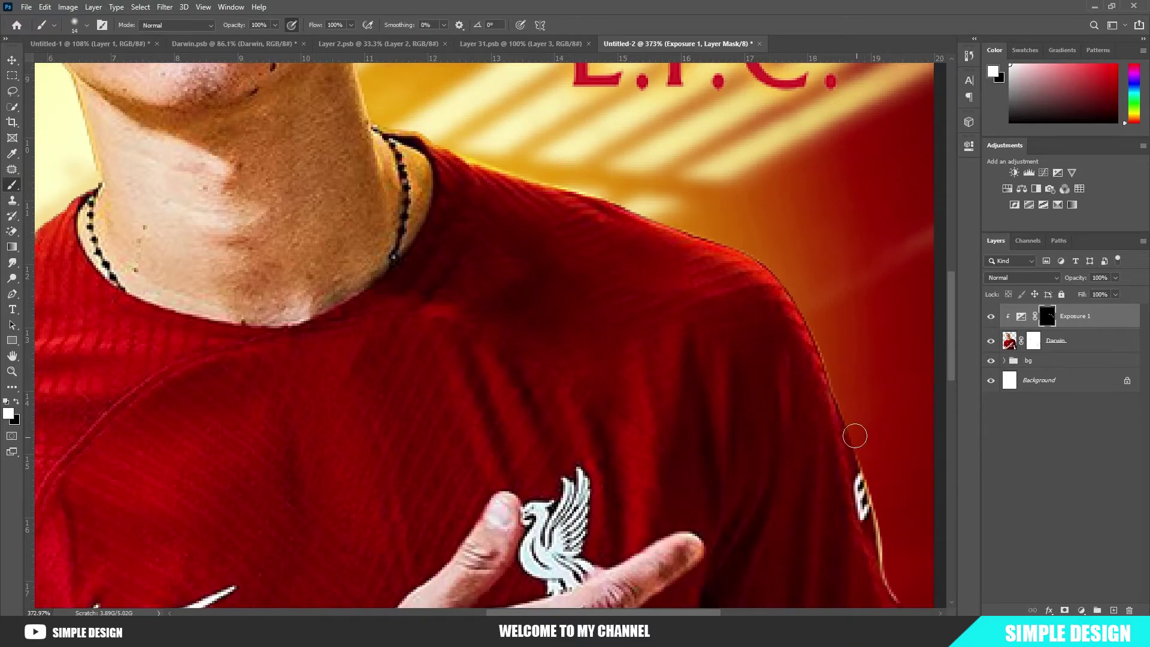
pyautogui.scroll(-2, 852, 437)
pyautogui.scroll(-2, 905, 545)
pyautogui.scroll(-1, 904, 483)
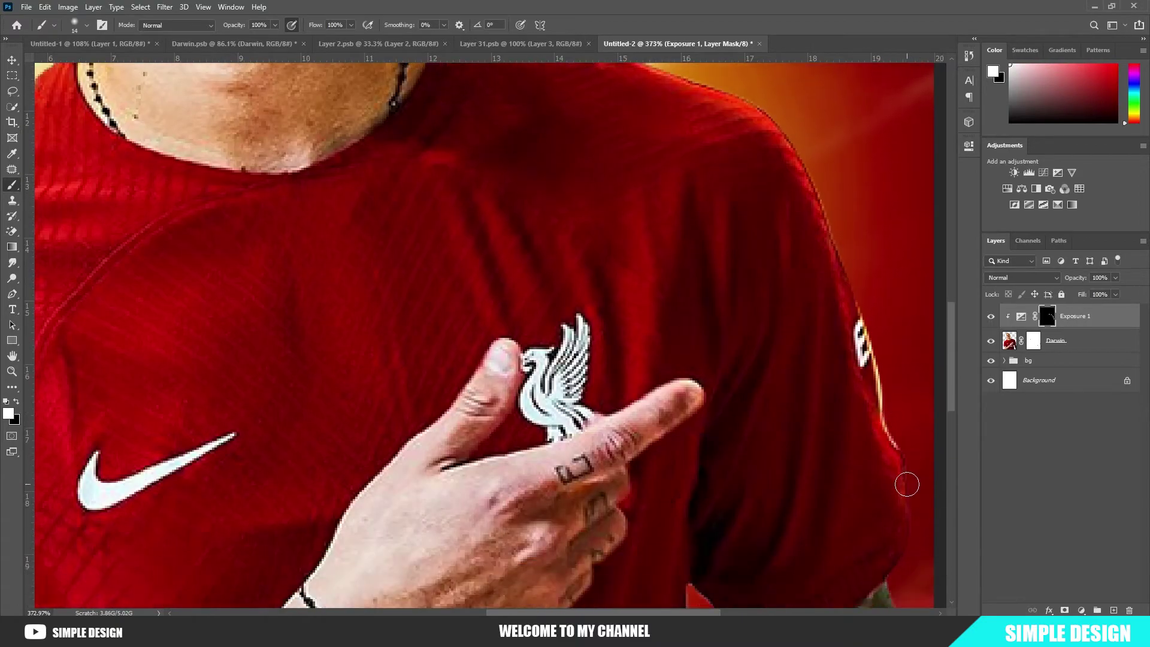
pyautogui.keyDown('alt'); pyautogui.scroll(-5, 913, 550); pyautogui.keyUp('alt')
pyautogui.keyDown('alt'); pyautogui.scroll(4, 770, 378); pyautogui.keyUp('alt')
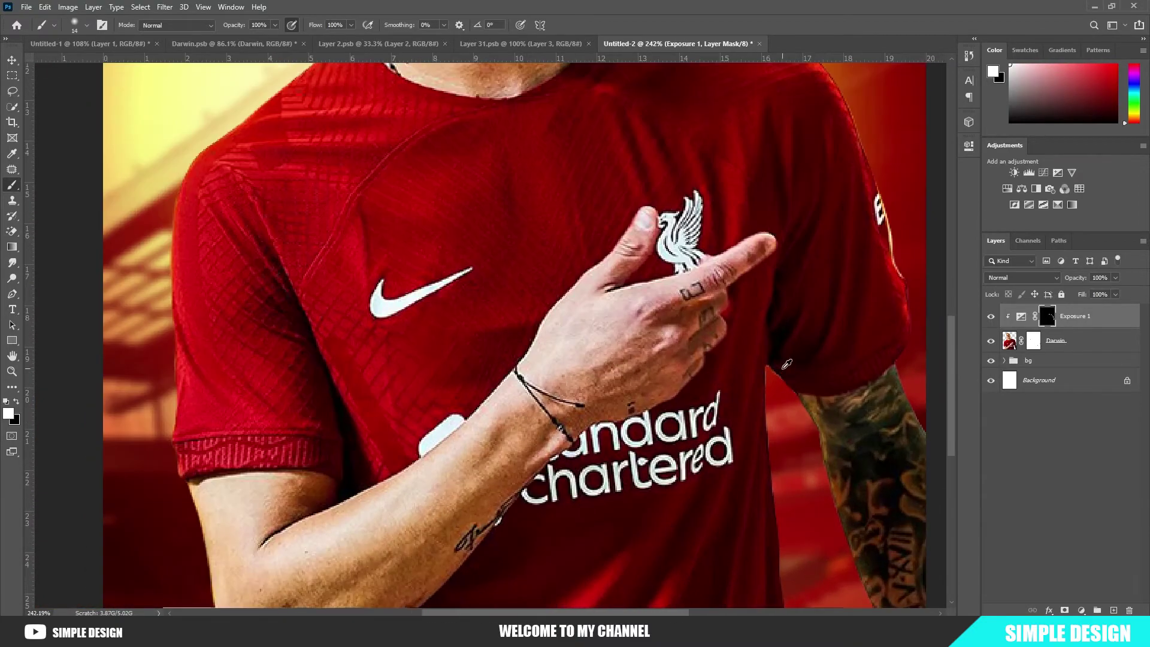
pyautogui.moveTo(811, 428); pyautogui.dragTo(851, 580)
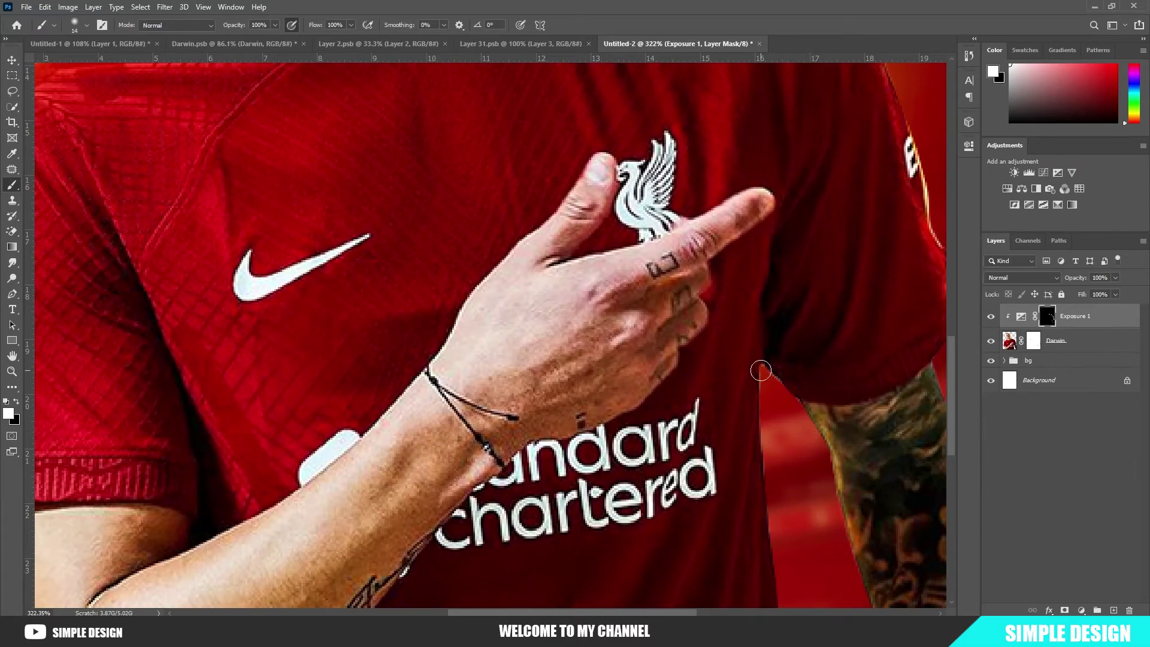
pyautogui.keyDown('alt'); pyautogui.scroll(-2, 789, 553); pyautogui.keyUp('alt')
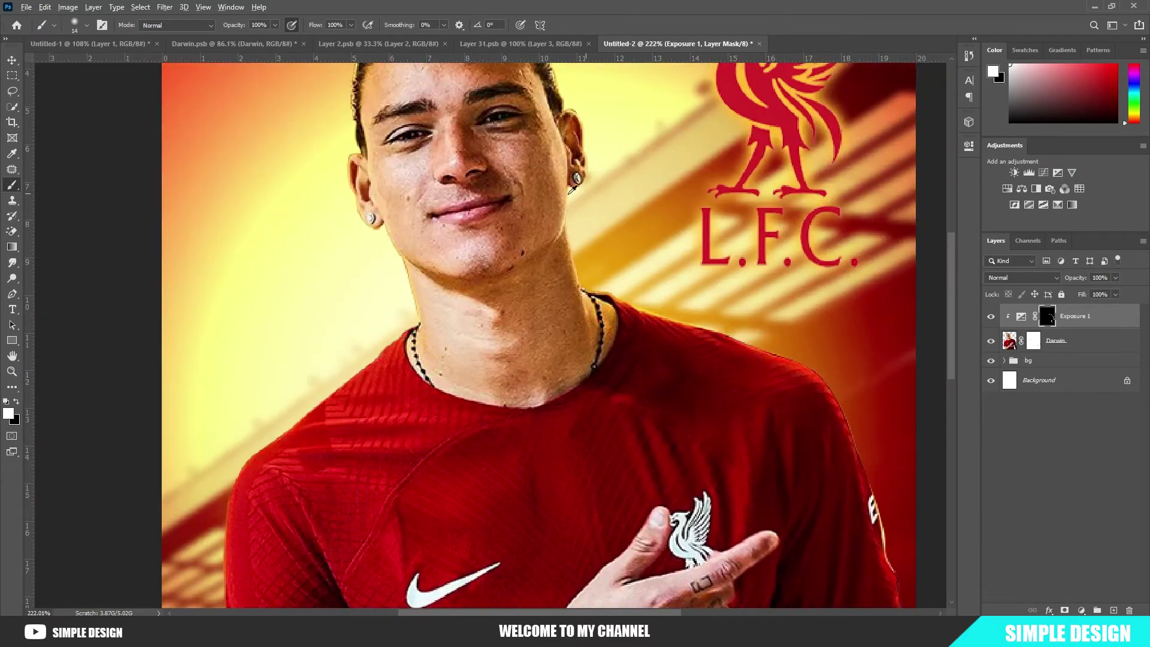
pyautogui.scroll(8, 637, 191)
pyautogui.moveTo(590, 187); pyautogui.dragTo(625, 502)
pyautogui.scroll(-5, 625, 502)
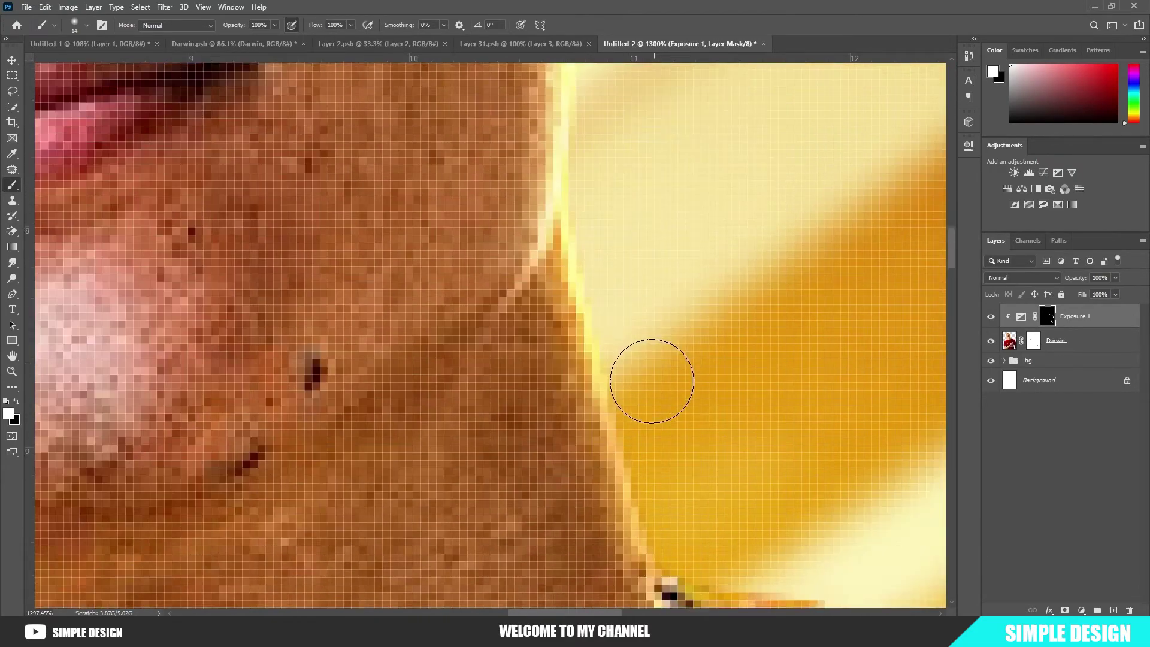
pyautogui.moveTo(627, 328); pyautogui.dragTo(719, 563)
pyautogui.scroll(-5, 630, 362)
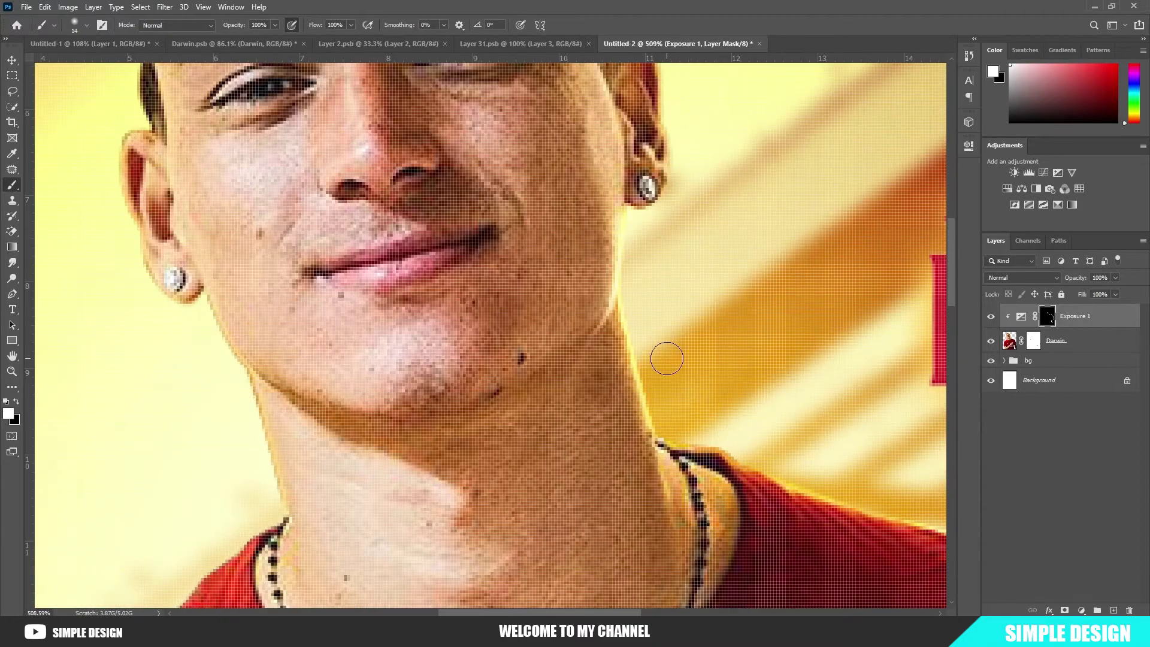
pyautogui.moveTo(729, 440); pyautogui.dragTo(681, 437)
# Paint the rim along the ear, the hair edges across the head, and the jaw
pyautogui.scroll(5, 671, 251)
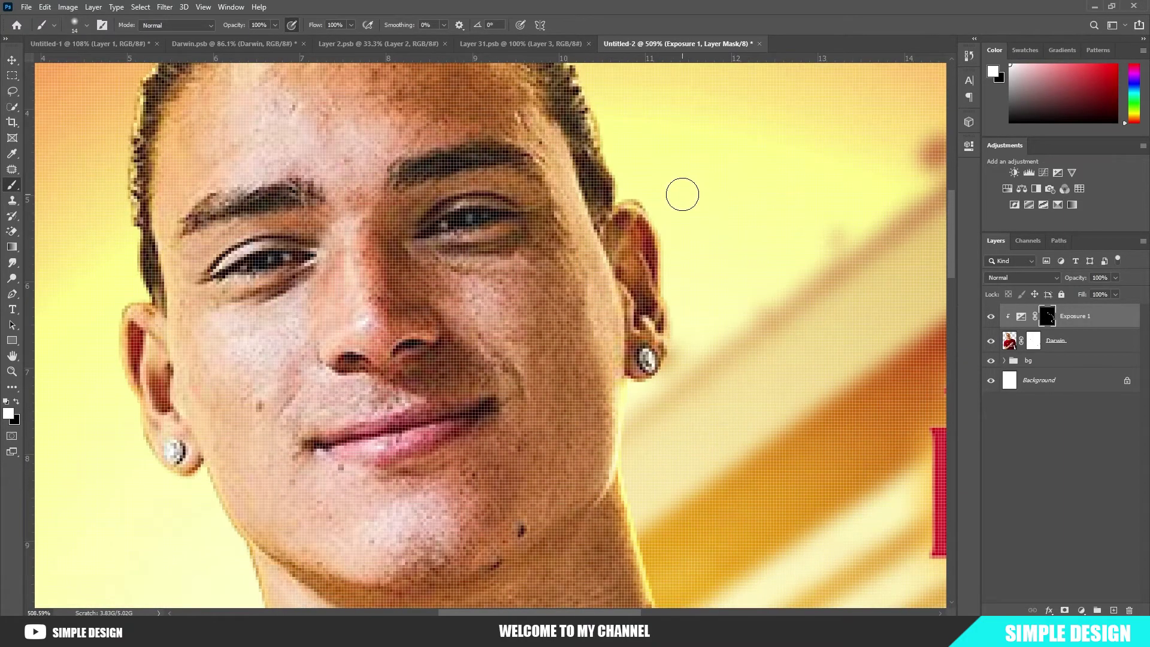
pyautogui.scroll(1, 641, 194)
pyautogui.moveTo(641, 195)
pyautogui.mouseDown()
pyautogui.moveTo(626, 207)
pyautogui.moveTo(662, 256)
pyautogui.moveTo(670, 383)
pyautogui.mouseUp()
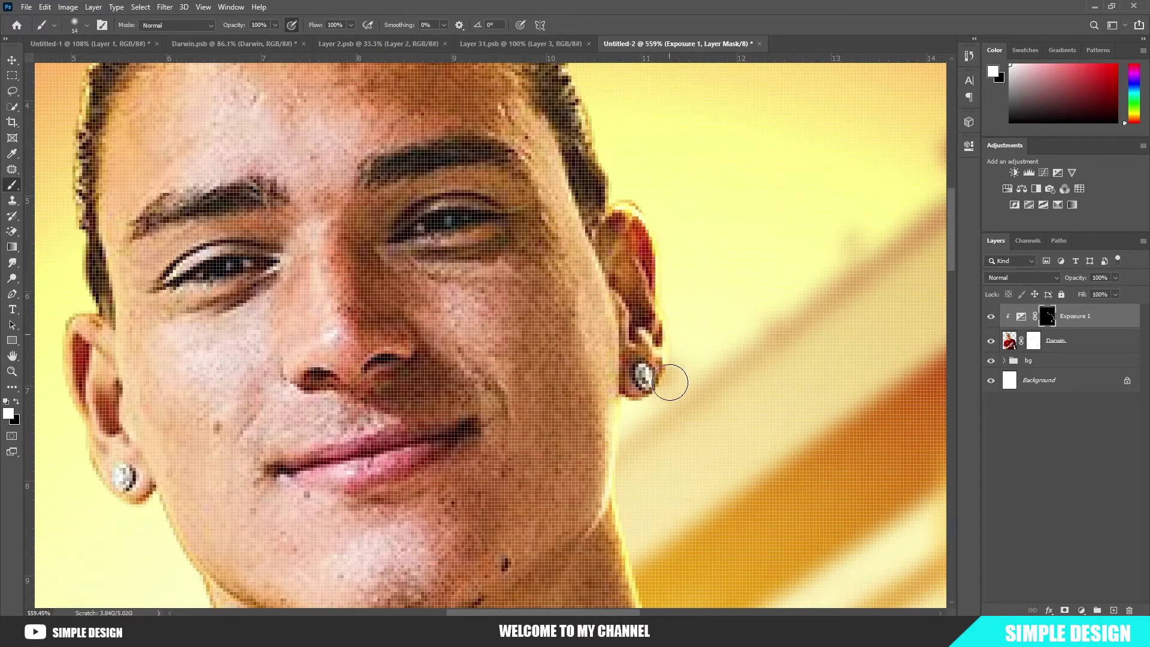
pyautogui.scroll(5, 652, 431)
pyautogui.moveTo(524, 227); pyautogui.dragTo(607, 409)
pyautogui.moveTo(552, 266)
pyautogui.mouseDown()
pyautogui.moveTo(437, 160)
pyautogui.moveTo(274, 166)
pyautogui.mouseUp()
pyautogui.moveTo(214, 246); pyautogui.dragTo(517, 172)
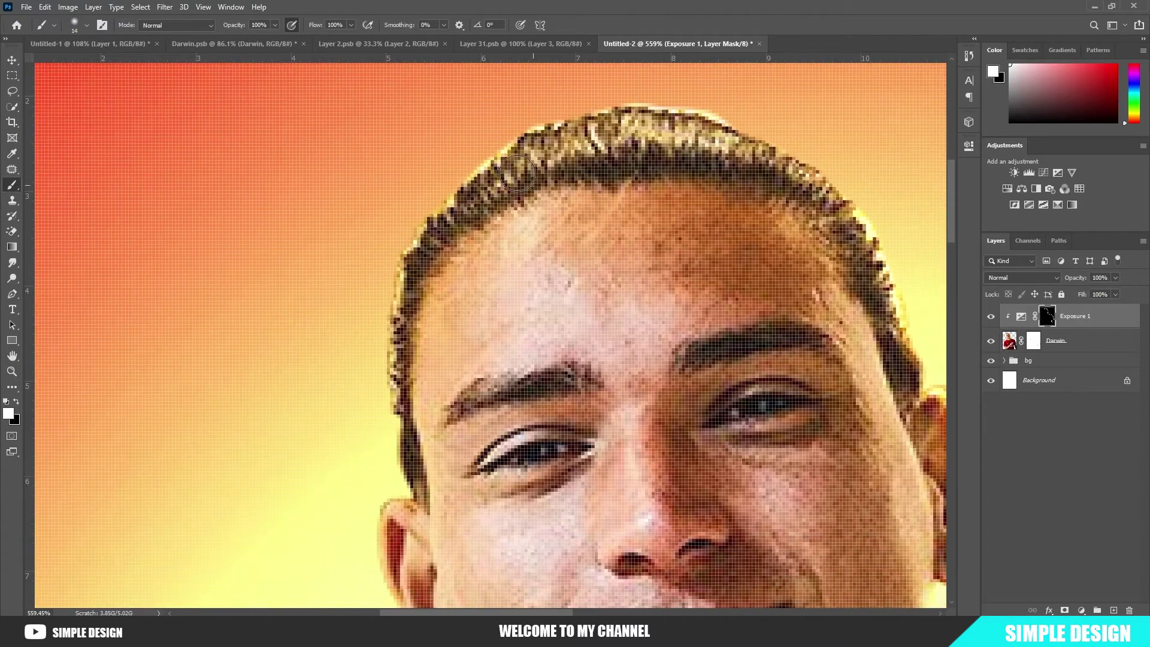
pyautogui.moveTo(392, 239)
pyautogui.mouseDown()
pyautogui.moveTo(405, 210)
pyautogui.moveTo(378, 372)
pyautogui.moveTo(381, 444)
pyautogui.mouseUp()
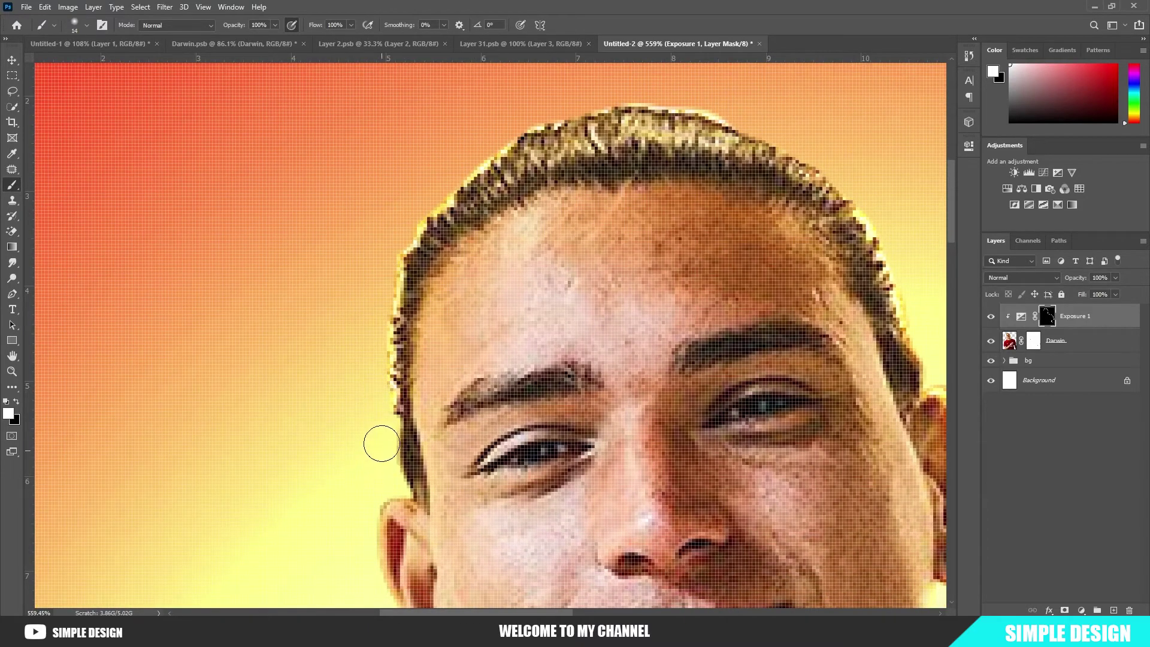
pyautogui.moveTo(370, 528)
pyautogui.mouseDown()
pyautogui.moveTo(398, 226)
pyautogui.moveTo(470, 429)
pyautogui.mouseUp()
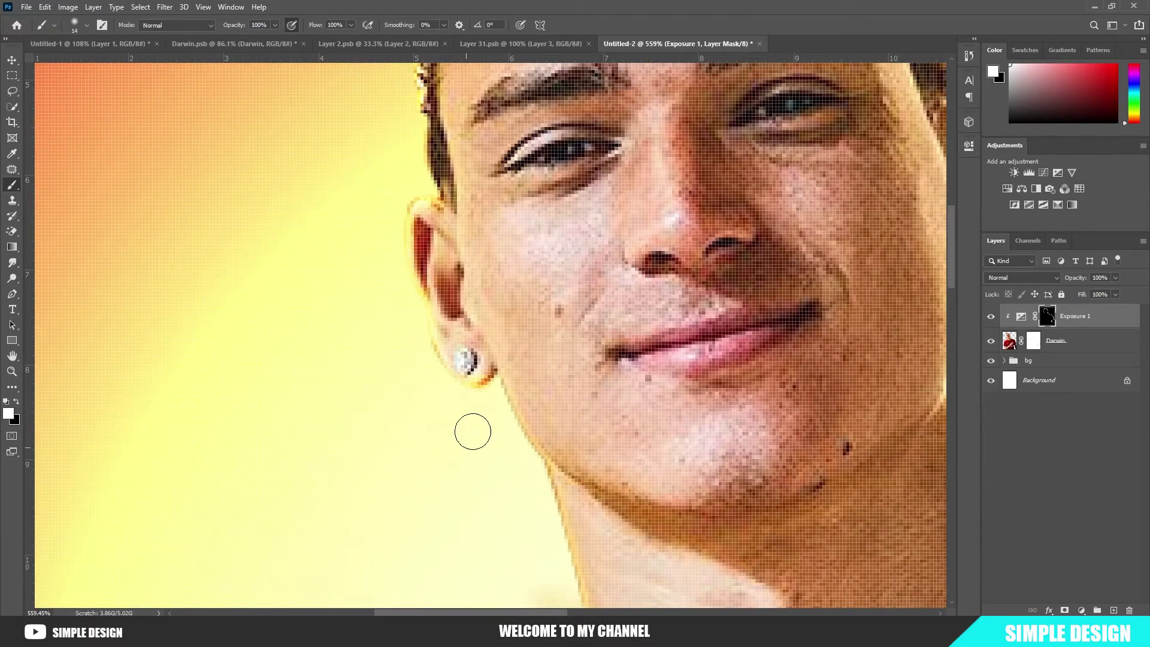
pyautogui.scroll(-1, 469, 429)
pyautogui.moveTo(508, 377)
pyautogui.mouseDown()
pyautogui.moveTo(576, 557)
pyautogui.moveTo(593, 375)
pyautogui.moveTo(447, 556)
pyautogui.mouseUp()
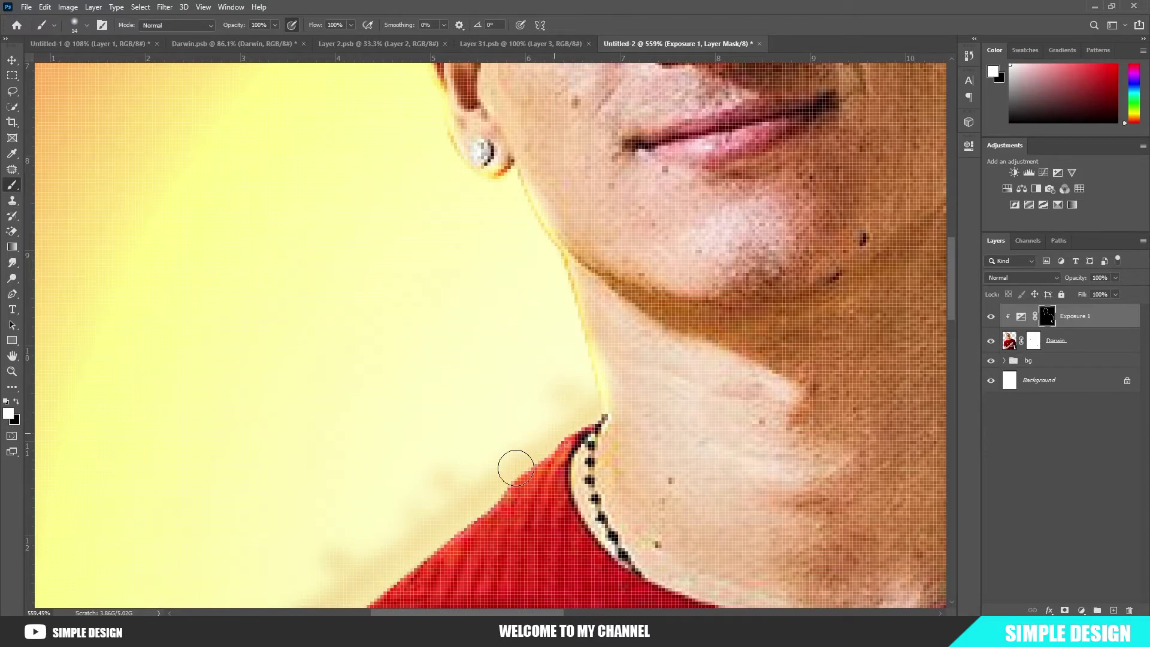
# Paint the rim down the left shoulder, sleeve, arm and elbow edges
pyautogui.scroll(-3, 462, 470)
pyautogui.scroll(-7, 493, 441)
pyautogui.hscroll(-5, 493, 441)
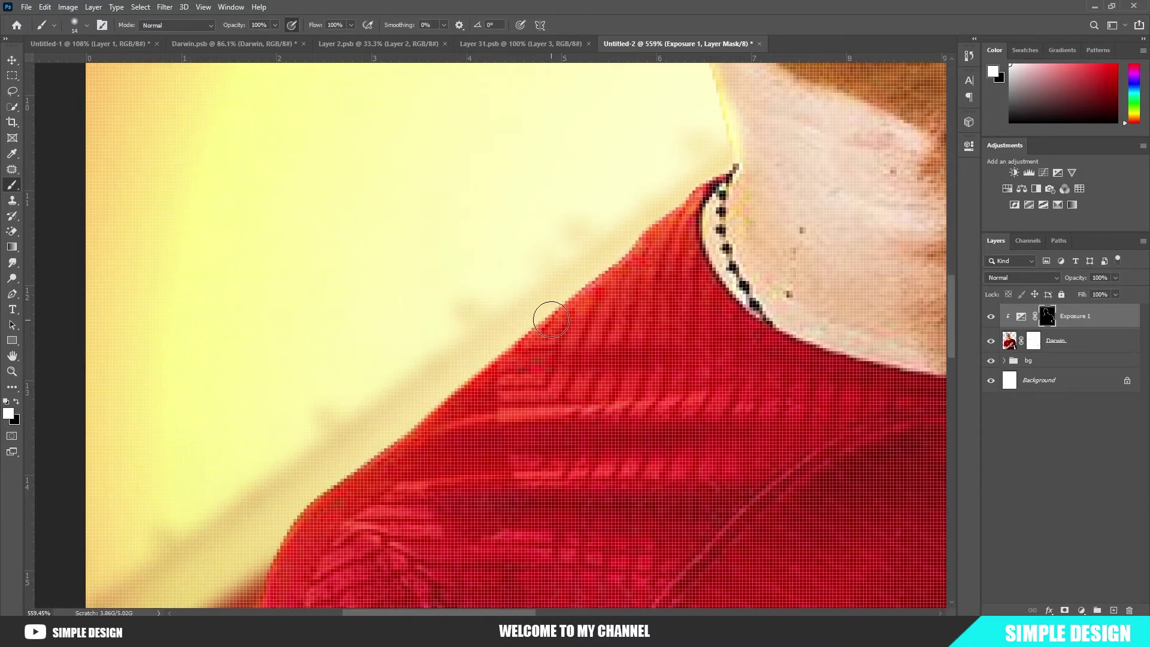
pyautogui.scroll(-3, 487, 411)
pyautogui.hscroll(-2, 487, 411)
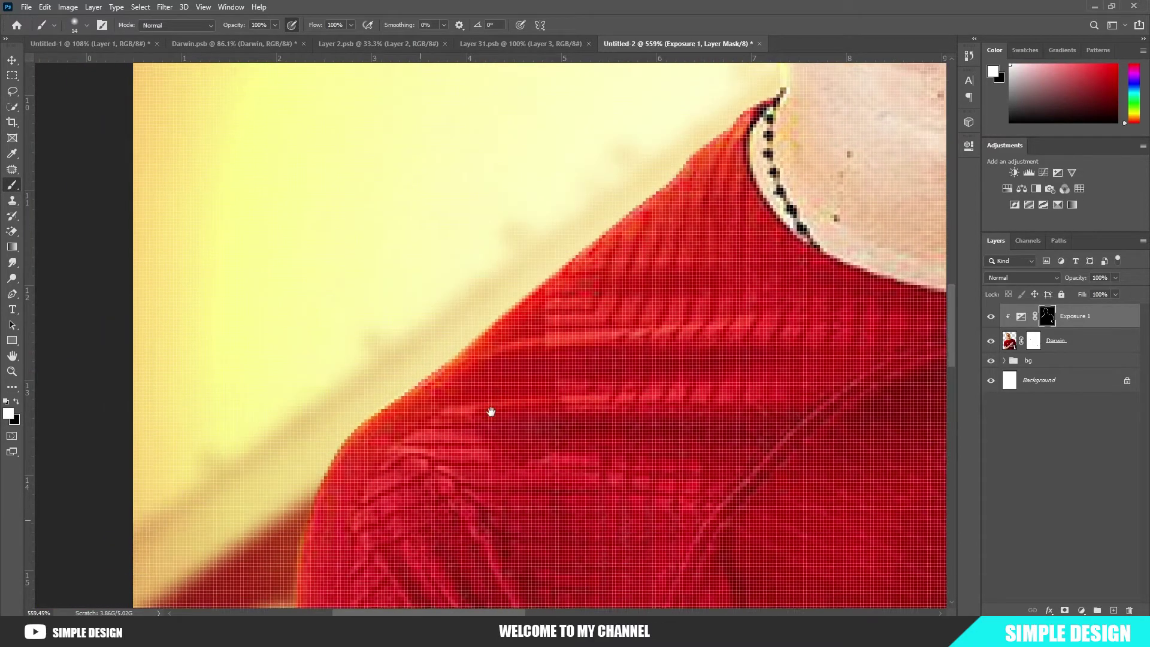
pyautogui.scroll(-7, 516, 233)
pyautogui.hscroll(-6, 515, 232)
pyautogui.moveTo(515, 232)
pyautogui.mouseDown()
pyautogui.moveTo(463, 346)
pyautogui.moveTo(455, 479)
pyautogui.mouseUp()
pyautogui.scroll(-4, 419, 539)
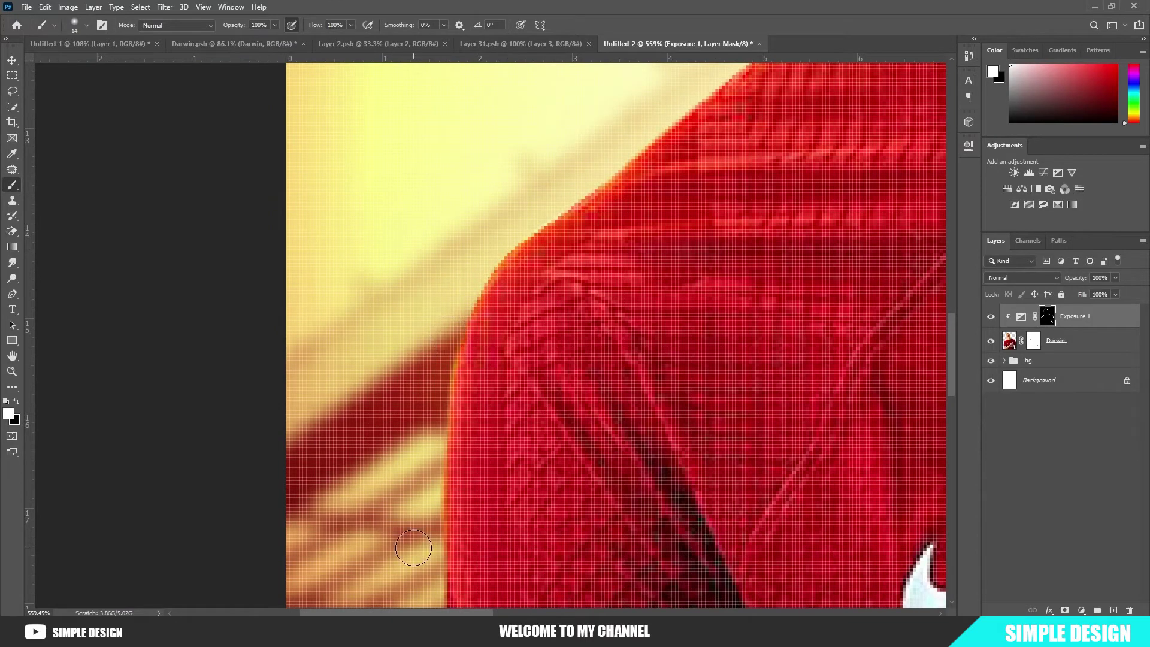
pyautogui.moveTo(428, 428); pyautogui.dragTo(476, 521)
pyautogui.moveTo(521, 429)
pyautogui.mouseDown()
pyautogui.moveTo(527, 224)
pyautogui.moveTo(514, 87)
pyautogui.mouseUp()
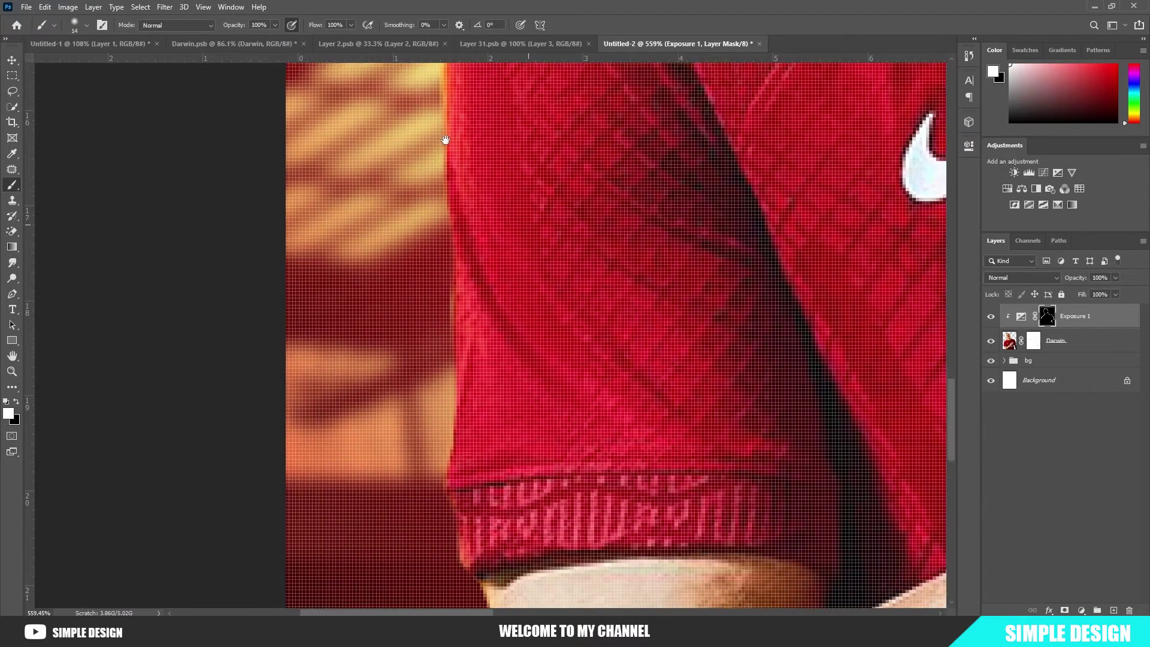
pyautogui.moveTo(446, 96); pyautogui.dragTo(431, 507)
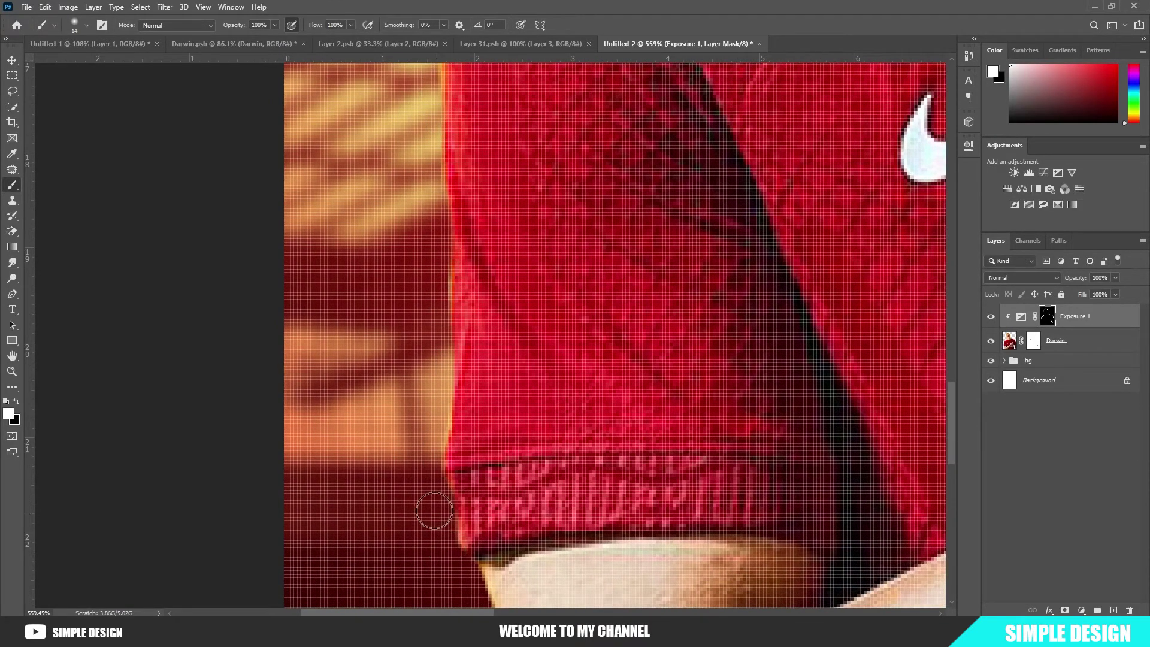
pyautogui.scroll(2, 456, 248)
pyautogui.moveTo(471, 457)
pyautogui.mouseDown()
pyautogui.moveTo(506, 569)
pyautogui.moveTo(519, 359)
pyautogui.mouseUp()
pyautogui.moveTo(450, 347)
pyautogui.mouseDown()
pyautogui.moveTo(491, 479)
pyautogui.moveTo(533, 542)
pyautogui.mouseUp()
pyautogui.scroll(-4, 426, 549)
pyautogui.scroll(-2, 427, 549)
# Enlarge the brush considerably and paint the exposure onto the player's face
pyautogui.scroll(-2, 426, 549)
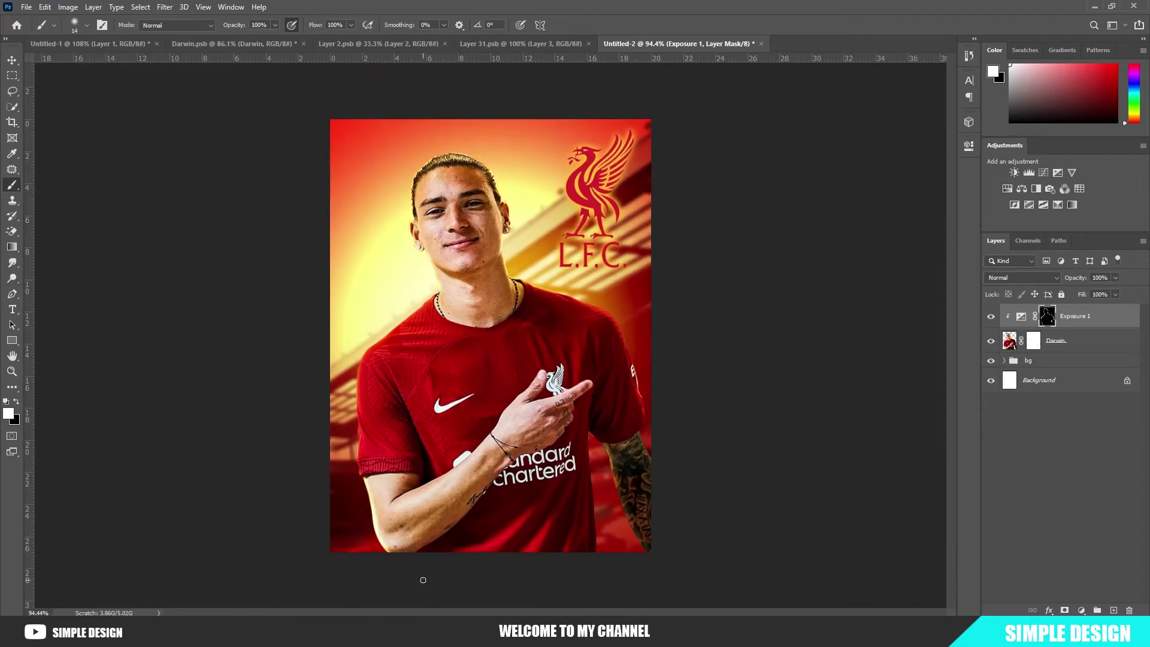
pyautogui.scroll(2, 455, 287)
pyautogui.scroll(1, 468, 186)
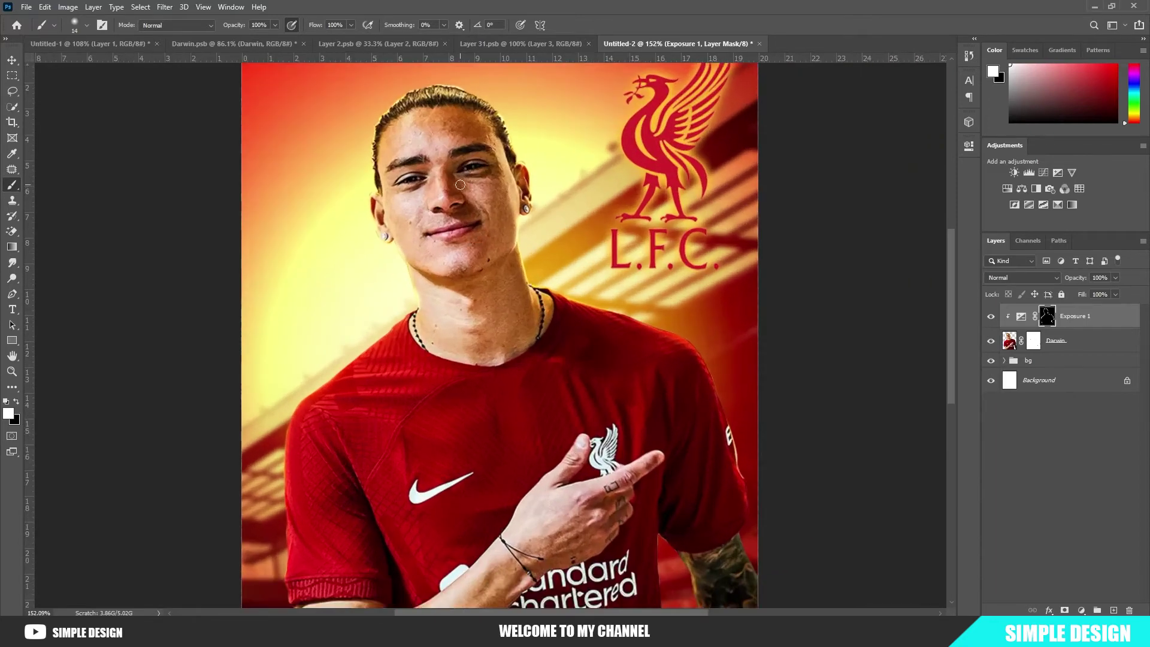
pyautogui.scroll(2, 499, 162)
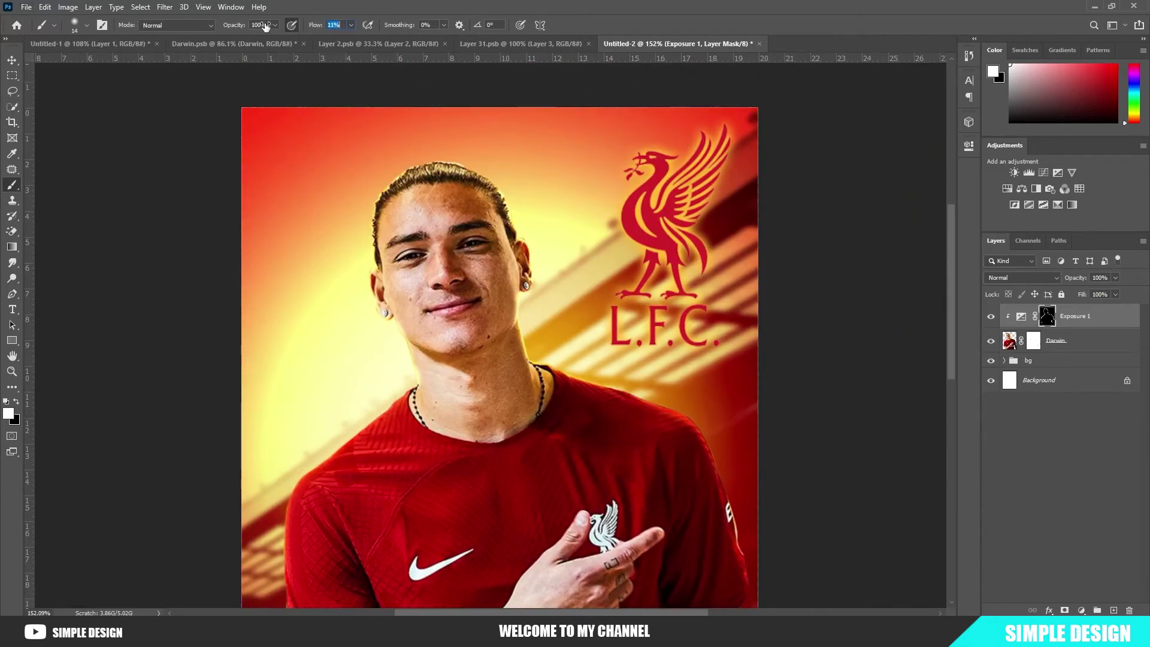
pyautogui.moveTo(539, 204); pyautogui.dragTo(566, 205)
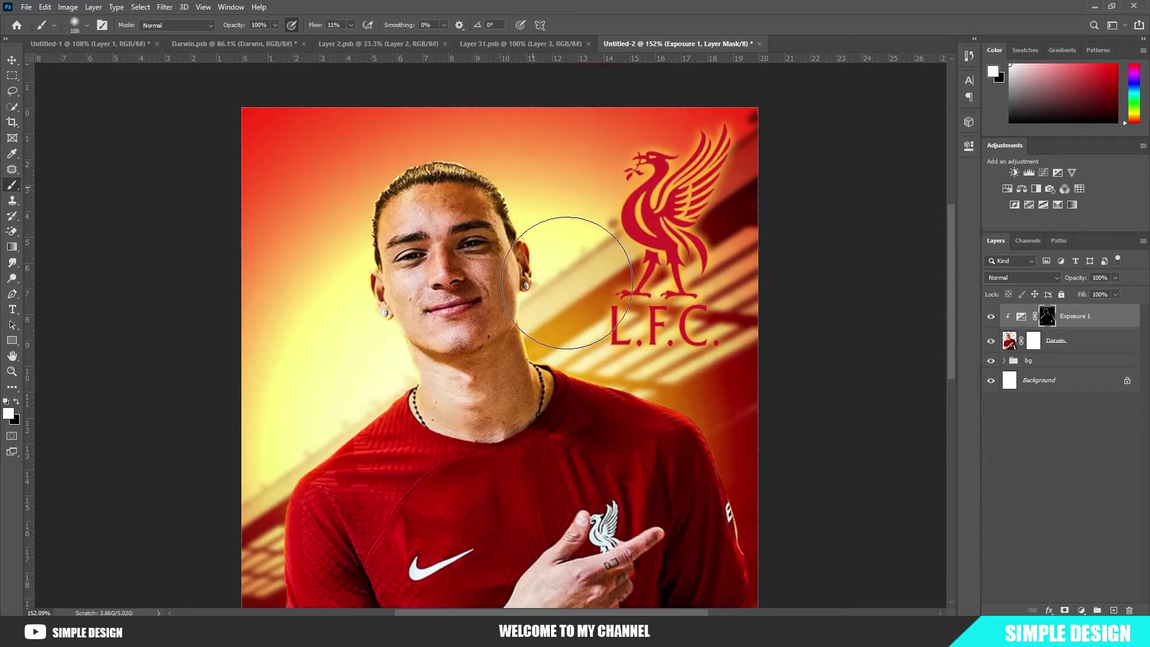
pyautogui.moveTo(539, 274)
pyautogui.mouseDown()
pyautogui.moveTo(488, 141)
pyautogui.moveTo(552, 205)
pyautogui.moveTo(385, 303)
pyautogui.moveTo(333, 385)
pyautogui.moveTo(351, 398)
pyautogui.moveTo(539, 346)
pyautogui.moveTo(686, 378)
pyautogui.mouseUp()
# With a slightly smaller brush, brighten the head's right side and the collar-to-forearm area
pyautogui.scroll(-2, 772, 491)
pyautogui.moveTo(785, 437); pyautogui.dragTo(753, 465)
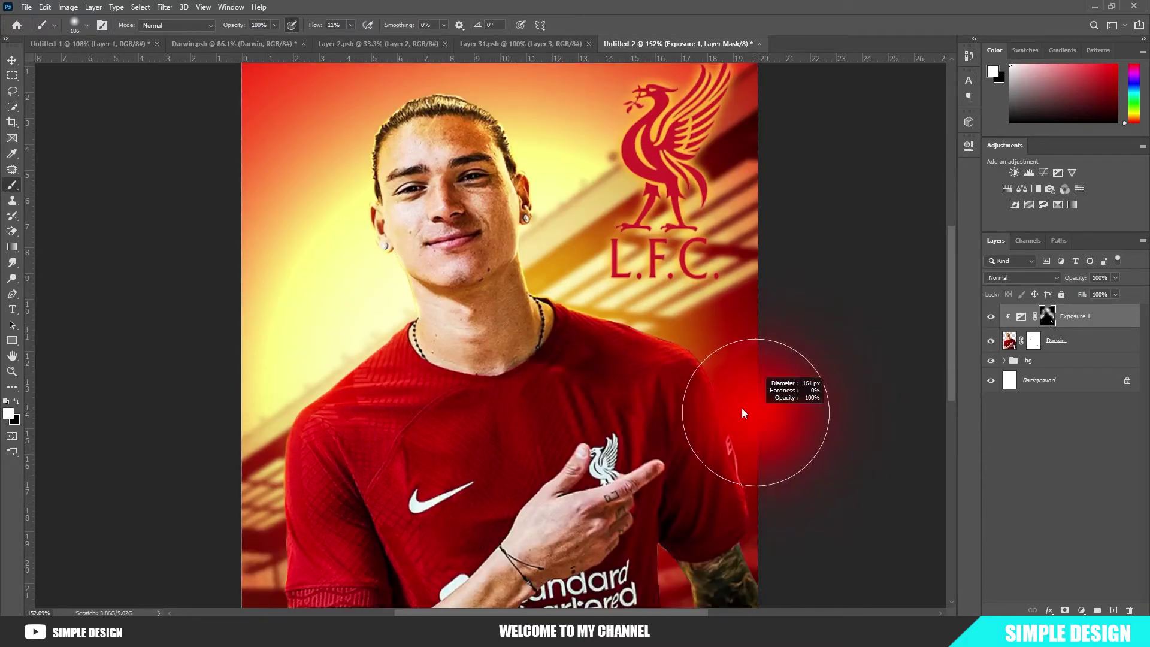
pyautogui.scroll(-1, 599, 431)
pyautogui.keyDown('alt'); pyautogui.scroll(-3, 385, 423); pyautogui.keyUp('alt')
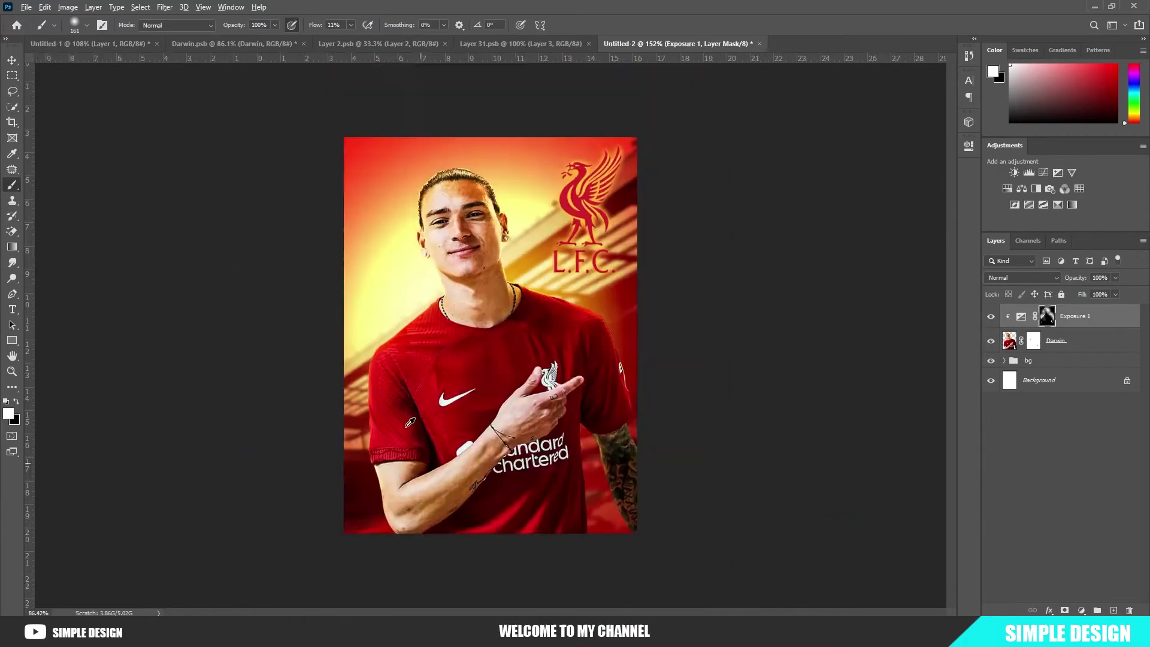
pyautogui.keyDown('alt'); pyautogui.scroll(-1, 392, 509); pyautogui.keyUp('alt')
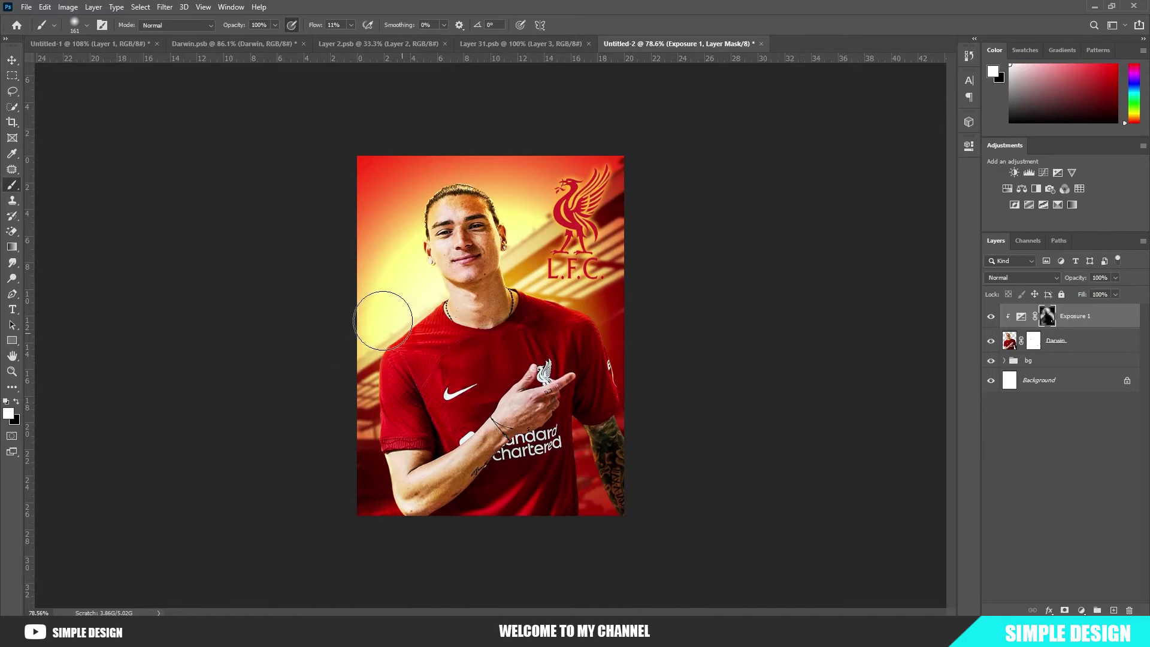
pyautogui.moveTo(442, 193); pyautogui.dragTo(510, 204)
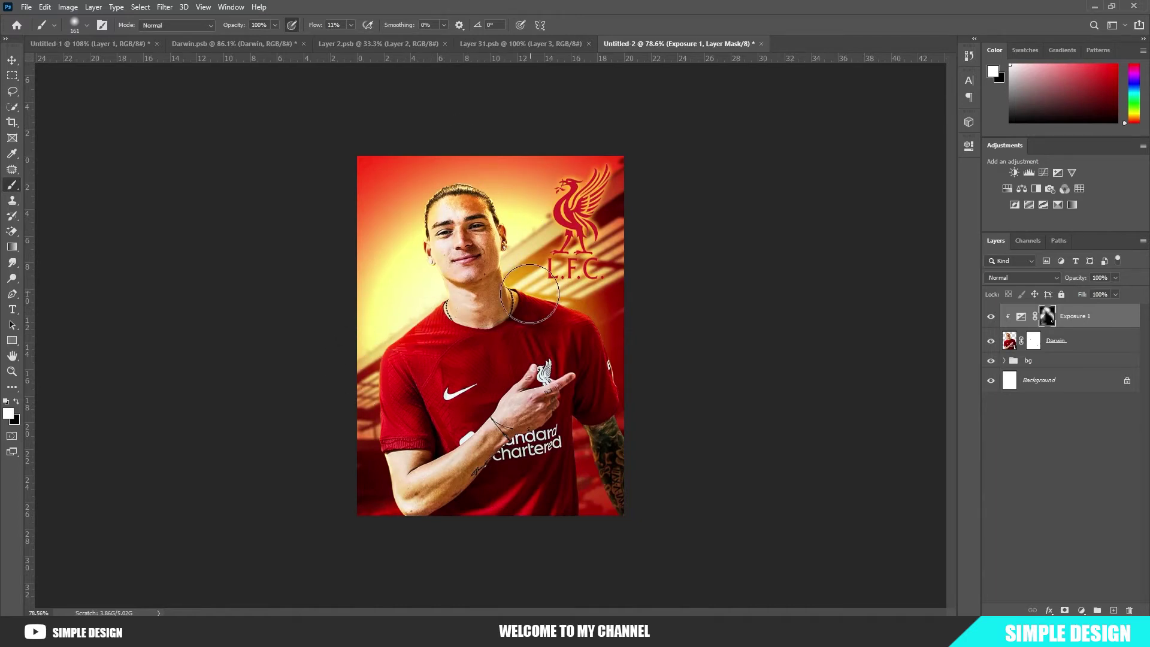
pyautogui.moveTo(529, 294); pyautogui.dragTo(639, 451)
pyautogui.scroll(3, 438, 326)
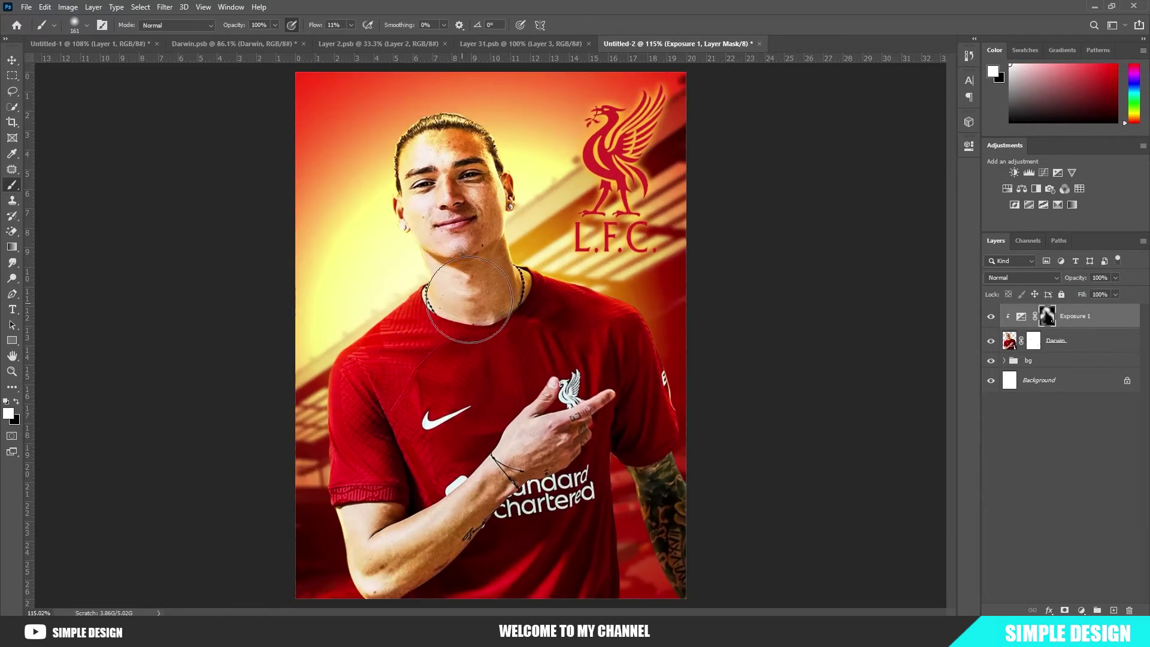
# Add a new clipped layer above Darwin and sample a pale yellow from the background
pyautogui.click(1091, 342)
pyautogui.hotkey('ctrl', 'shift', 'alt', 'n')
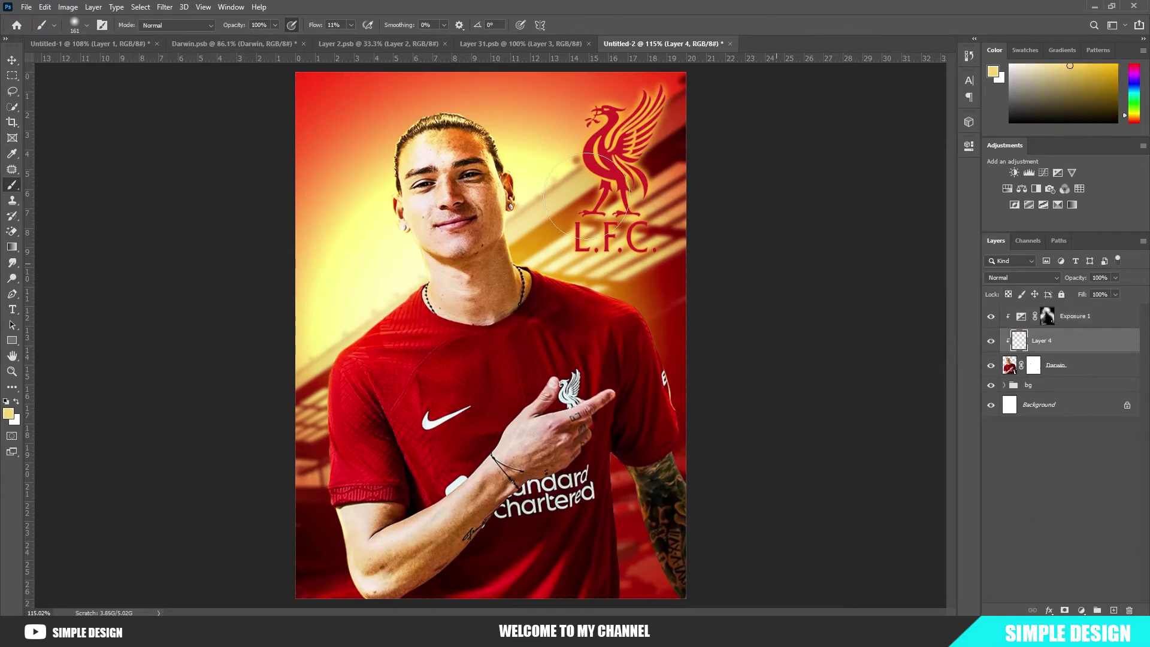
pyautogui.scroll(5, 500, 155)
pyautogui.press('i')
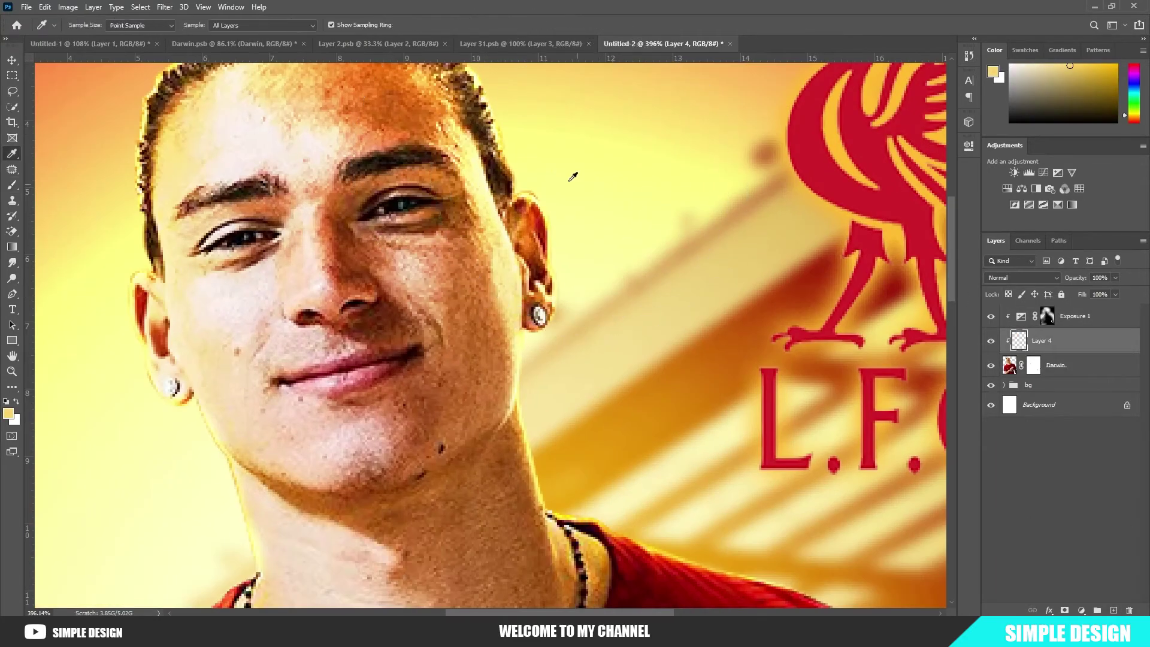
pyautogui.click(533, 172)
pyautogui.press('b')
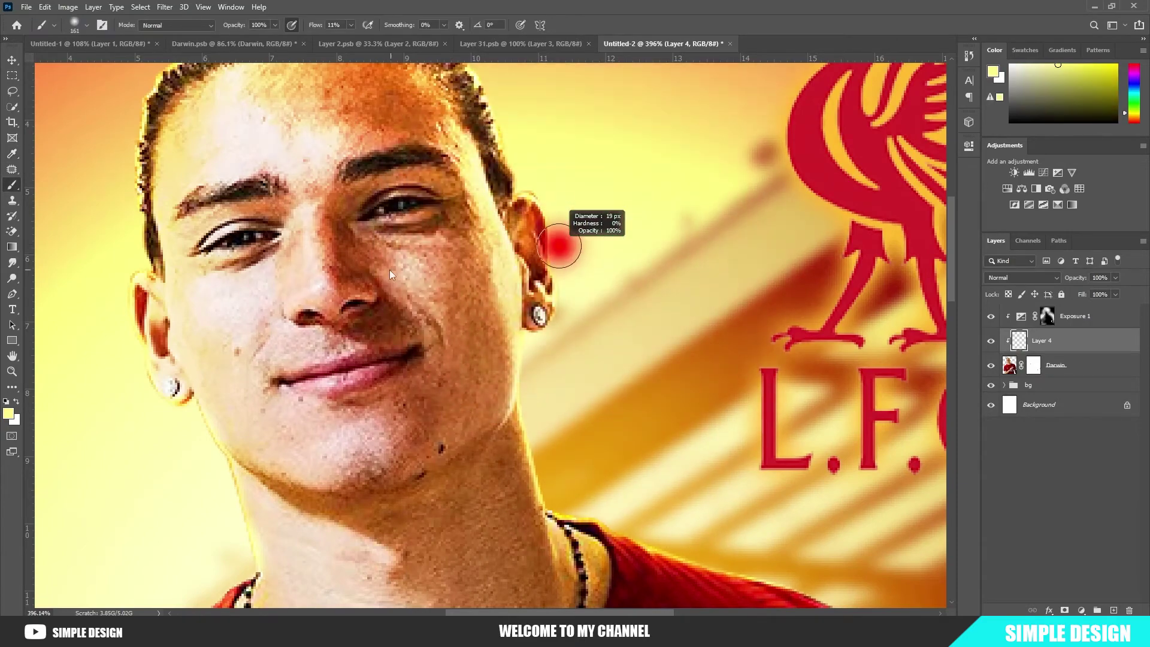
# Paint pale yellow over the reddish earlobe edge
pyautogui.scroll(3, 603, 192)
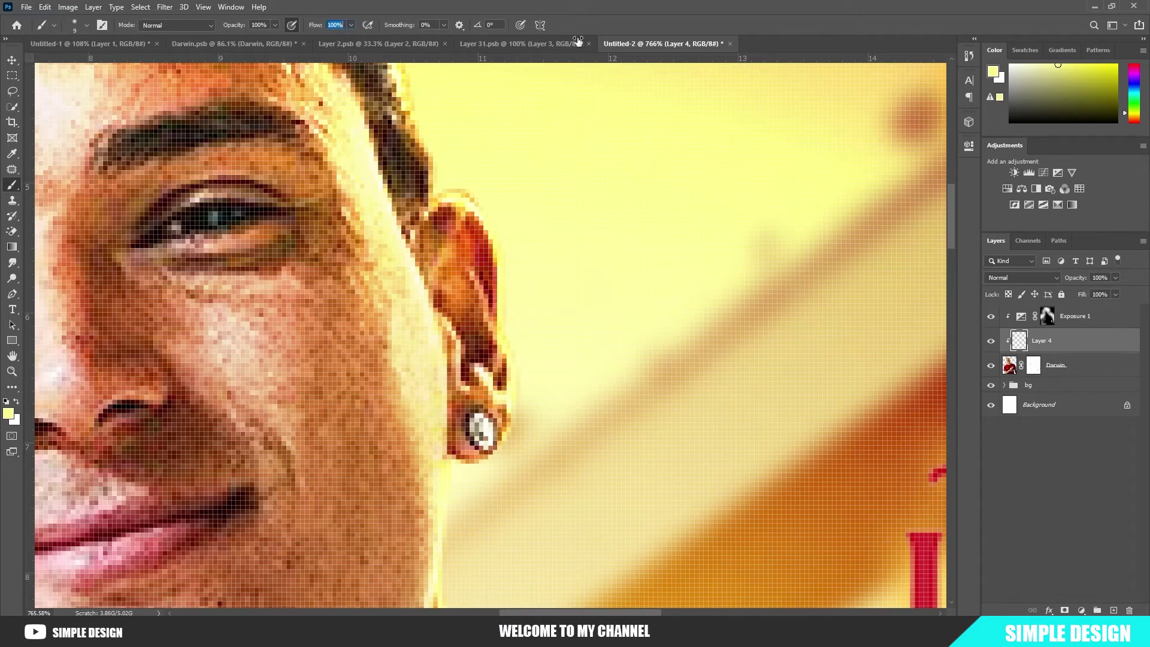
pyautogui.moveTo(501, 247); pyautogui.dragTo(506, 308)
pyautogui.hotkey('ctrl', 'z')
pyautogui.moveTo(462, 460); pyautogui.dragTo(522, 430)
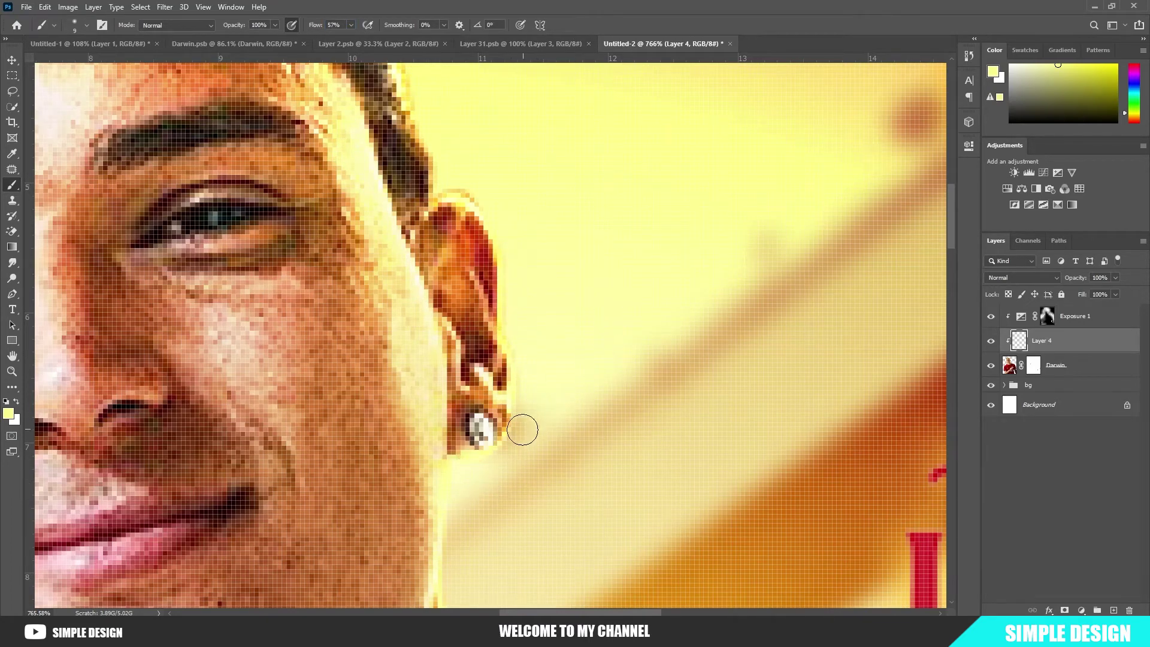
pyautogui.scroll(-5, 499, 229)
pyautogui.scroll(4, 485, 342)
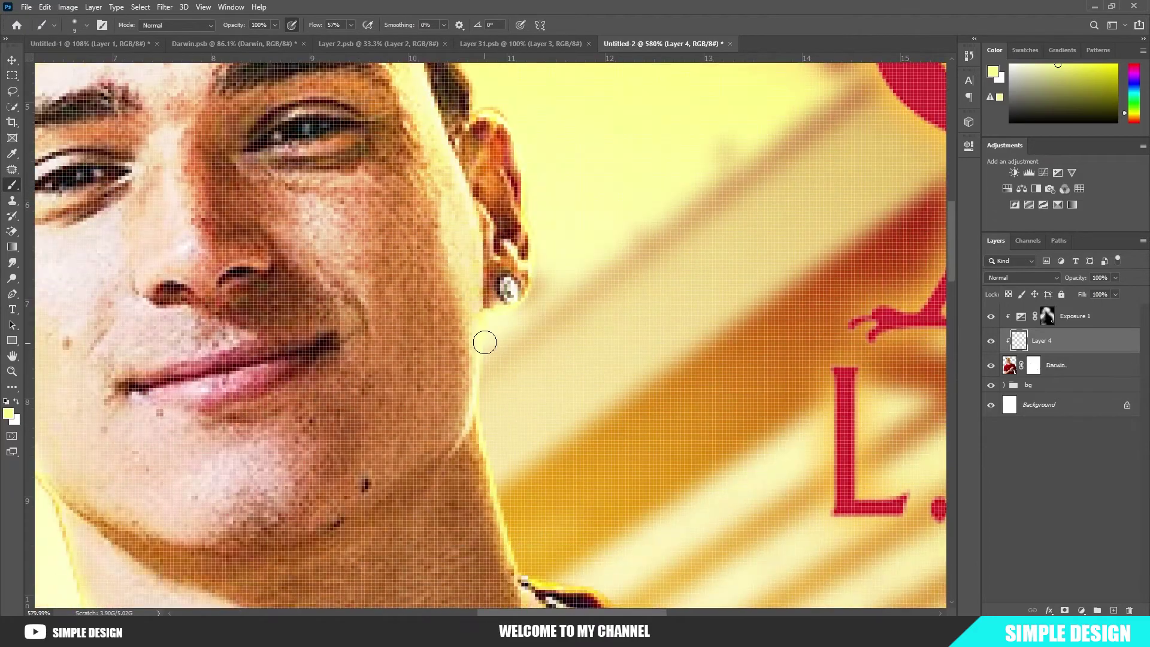
pyautogui.scroll(-1, 516, 532)
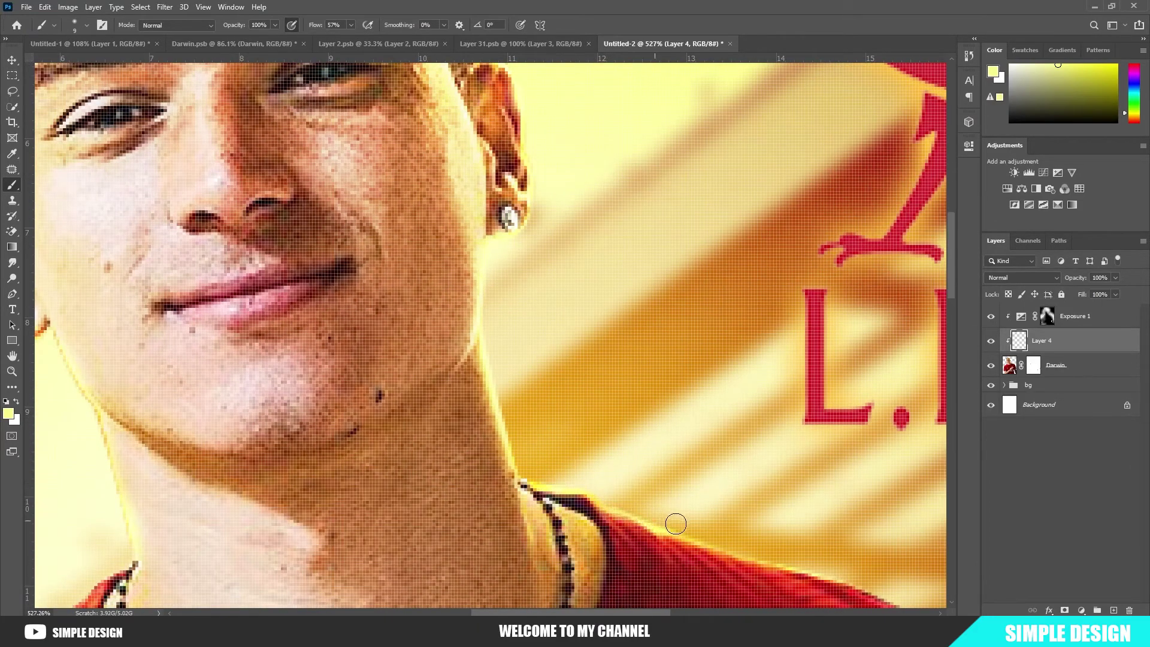
# Enlarge the brush to 14 px and extend the yellow highlight down the shoulder edge
pyautogui.moveTo(858, 528)
pyautogui.mouseDown()
pyautogui.moveTo(376, 294)
pyautogui.moveTo(445, 335)
pyautogui.moveTo(693, 403)
pyautogui.mouseUp()
pyautogui.scroll(-5, 689, 414)
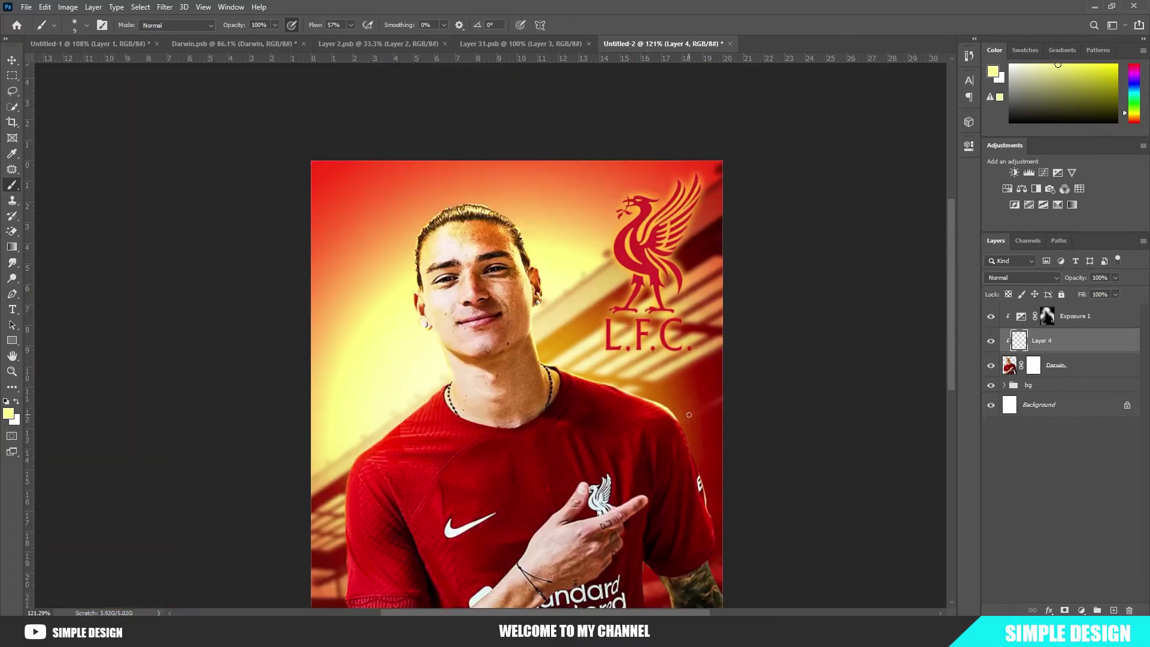
pyautogui.scroll(-1, 689, 414)
pyautogui.scroll(4, 694, 390)
pyautogui.scroll(3, 259, 171)
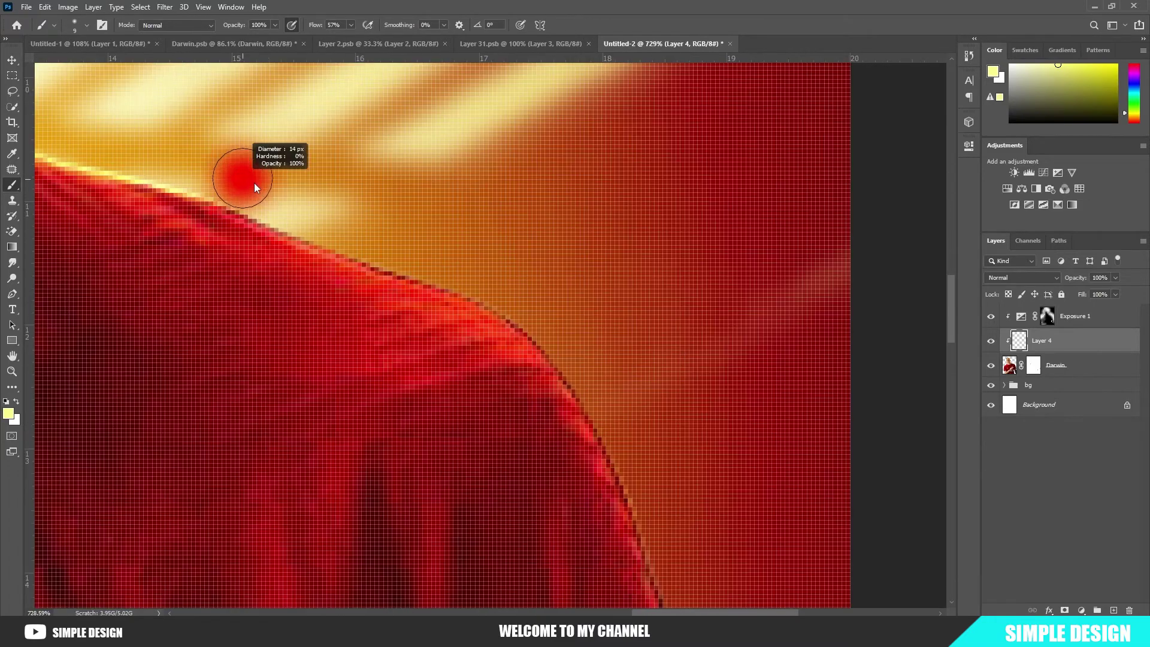
pyautogui.moveTo(213, 167)
pyautogui.mouseDown()
pyautogui.moveTo(406, 247)
pyautogui.moveTo(628, 433)
pyautogui.moveTo(680, 519)
pyautogui.mouseUp()
pyautogui.scroll(-3, 682, 479)
pyautogui.moveTo(603, 234)
pyautogui.mouseDown()
pyautogui.moveTo(617, 324)
pyautogui.moveTo(667, 336)
pyautogui.moveTo(693, 444)
pyautogui.moveTo(730, 495)
pyautogui.mouseUp()
pyautogui.scroll(-3, 730, 495)
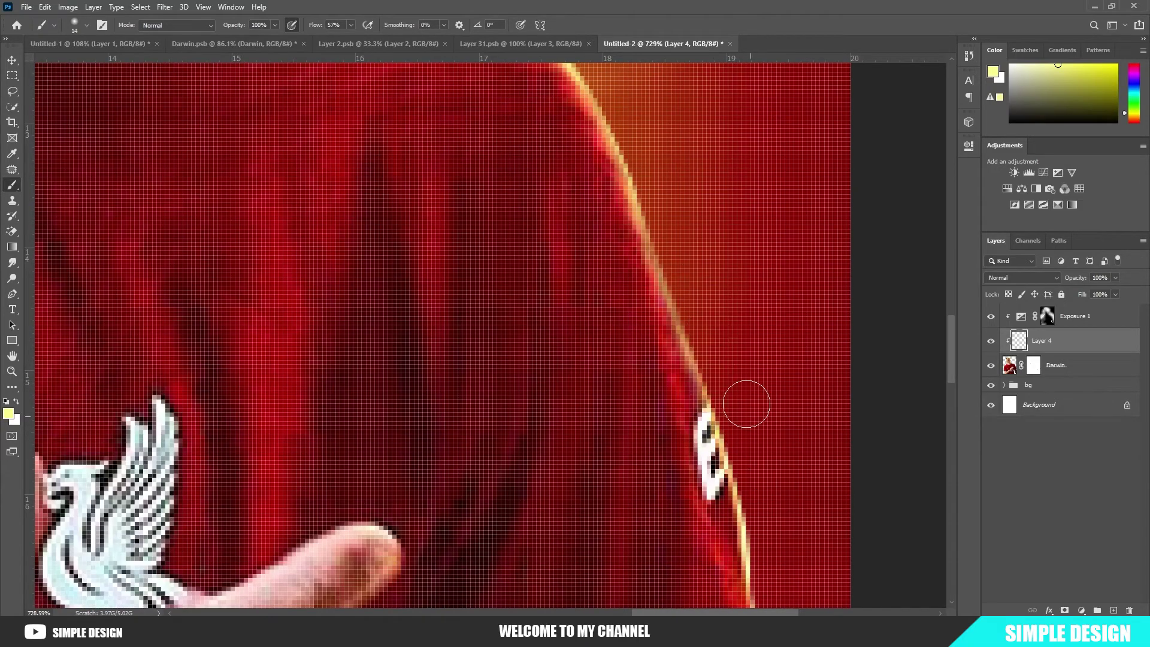
pyautogui.scroll(-5, 785, 475)
# Bring the cheek, neck and red shirt into view and enlarge the brush slightly
pyautogui.scroll(2, 175, 173)
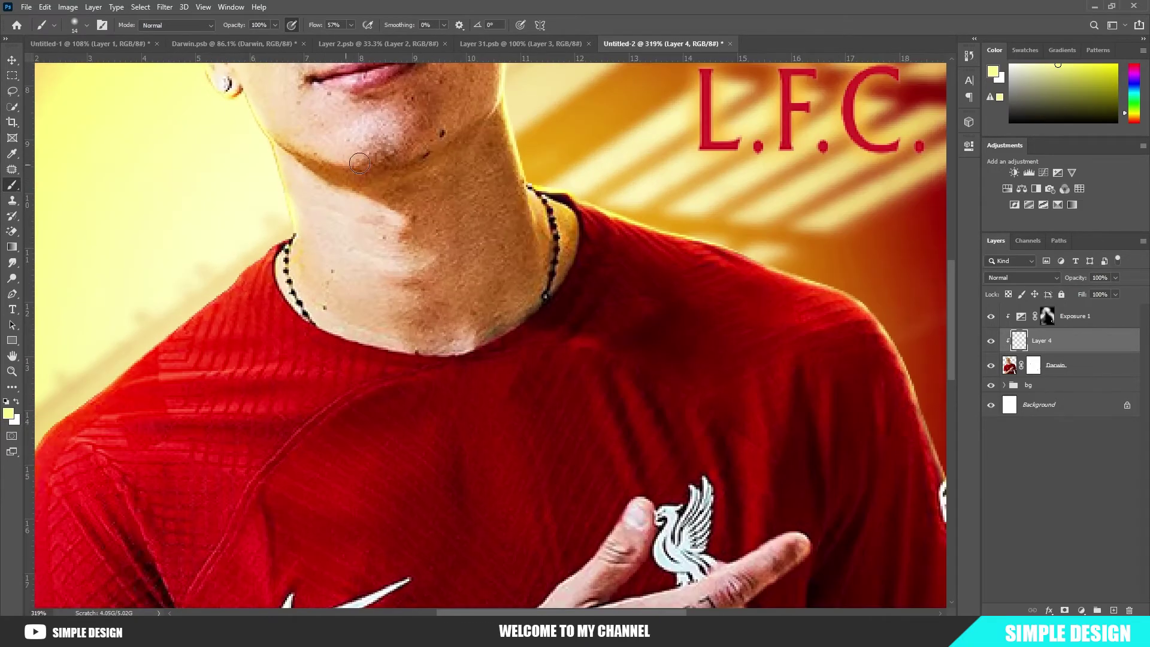
pyautogui.scroll(2, 521, 168)
pyautogui.scroll(2, 521, 167)
pyautogui.scroll(2, 522, 169)
pyautogui.scroll(-1, 460, 112)
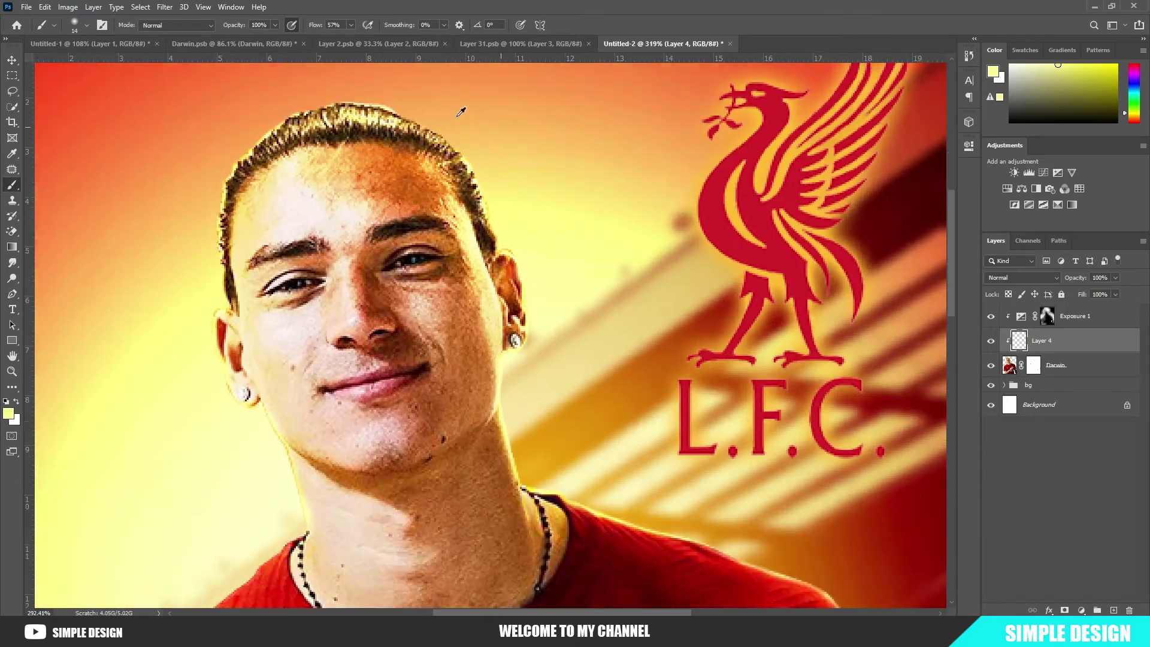
pyautogui.scroll(1, 452, 134)
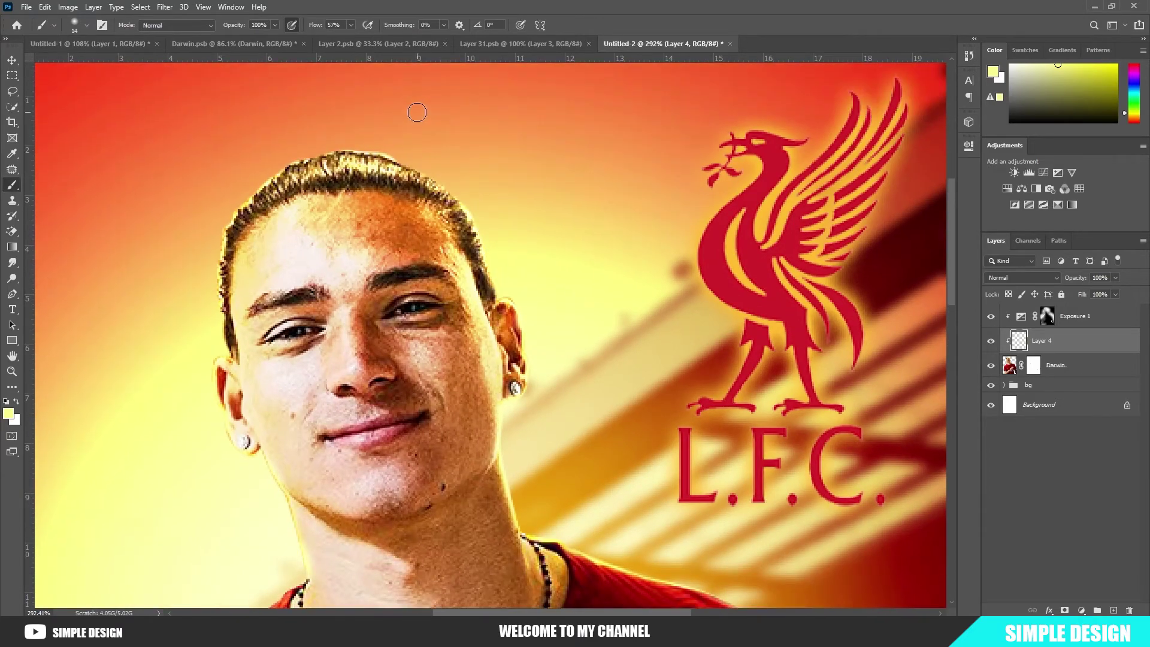
pyautogui.scroll(3, 413, 113)
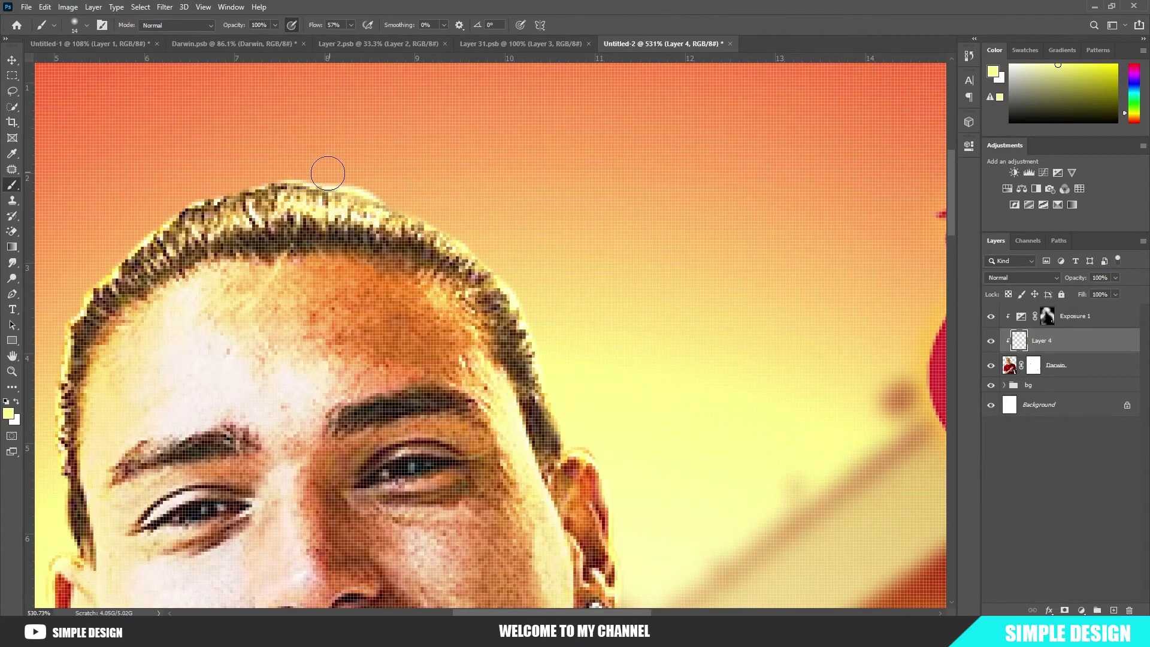
pyautogui.scroll(1, 437, 197)
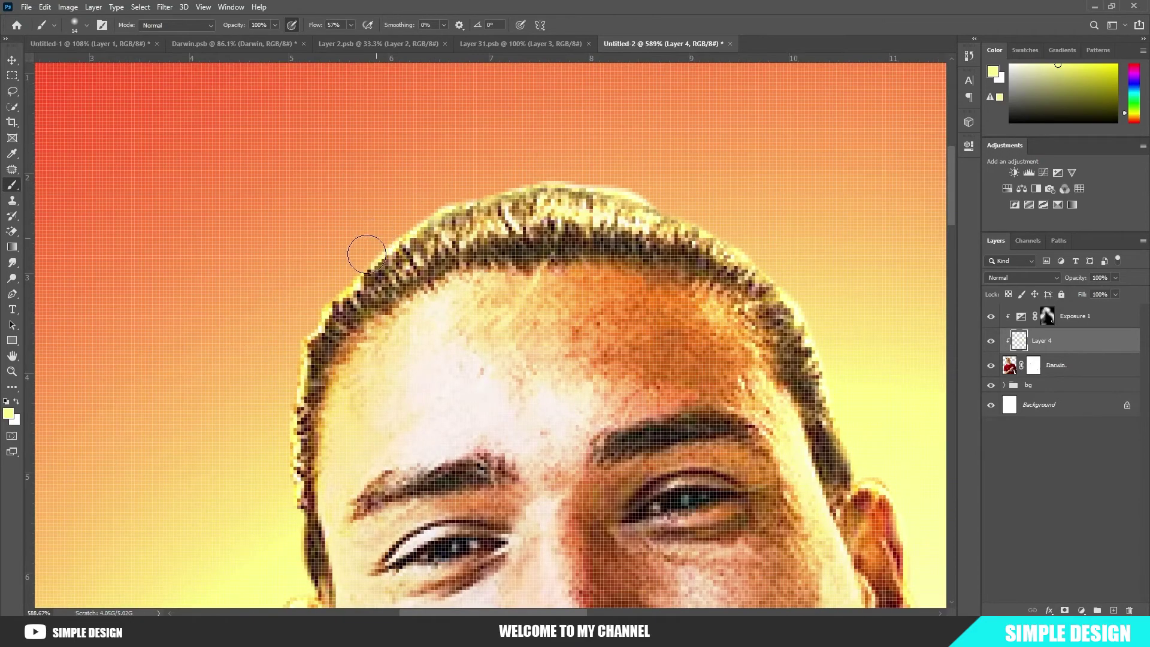
pyautogui.scroll(-1, 263, 473)
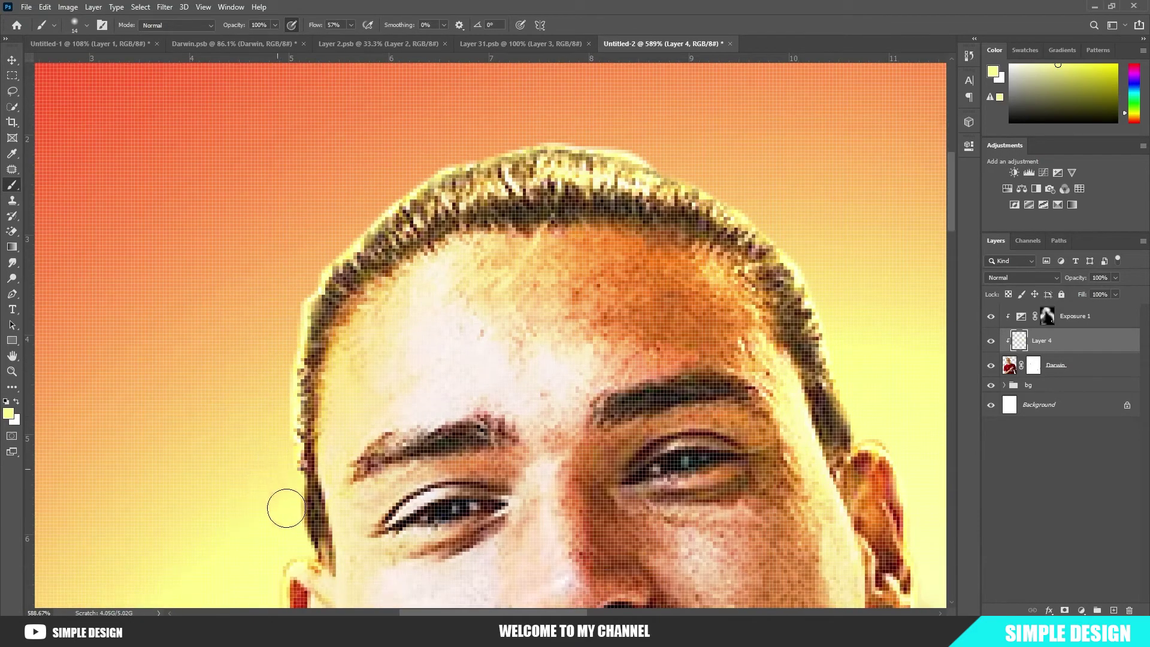
pyautogui.moveTo(388, 597); pyautogui.dragTo(505, 288)
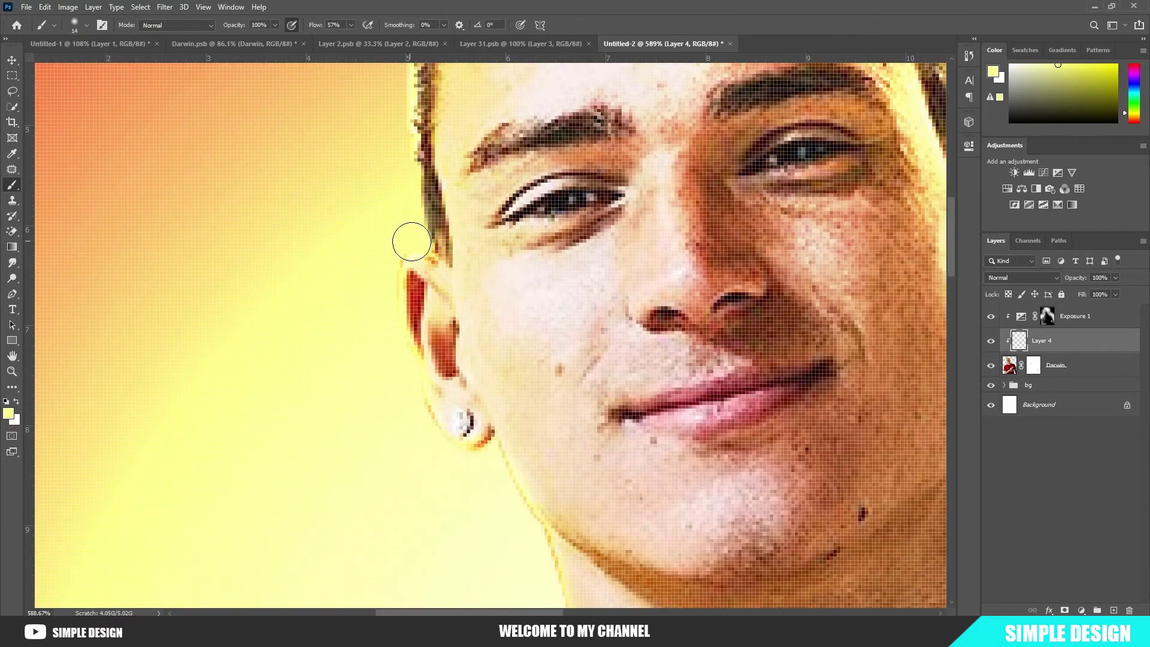
pyautogui.press(']')
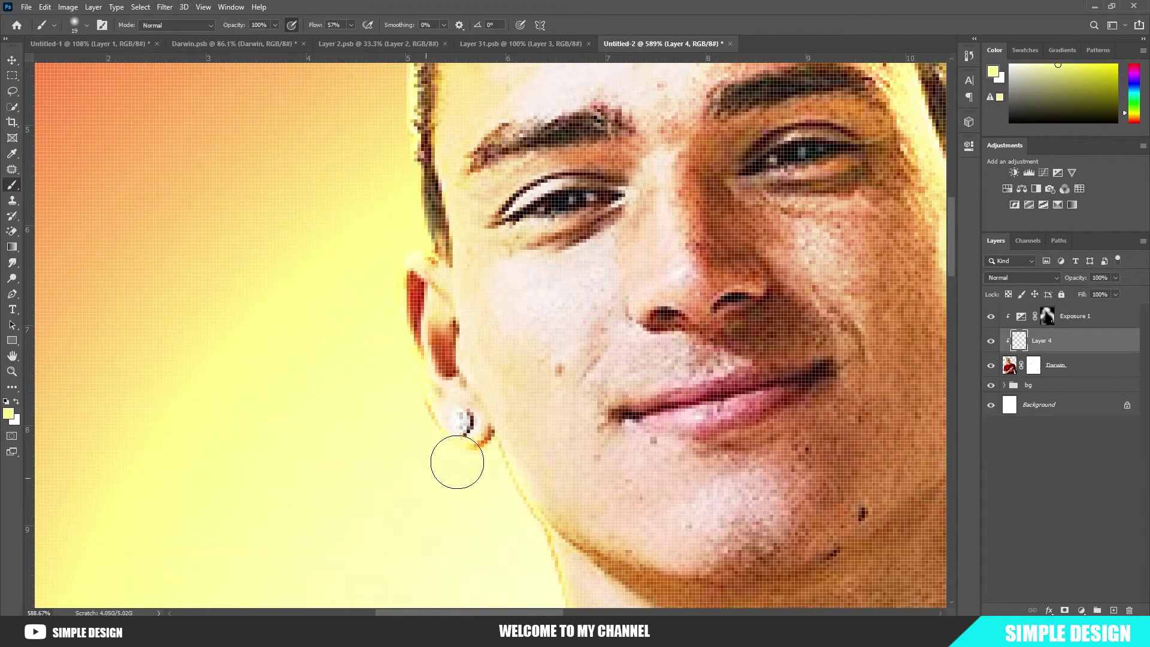
pyautogui.scroll(-3, 505, 533)
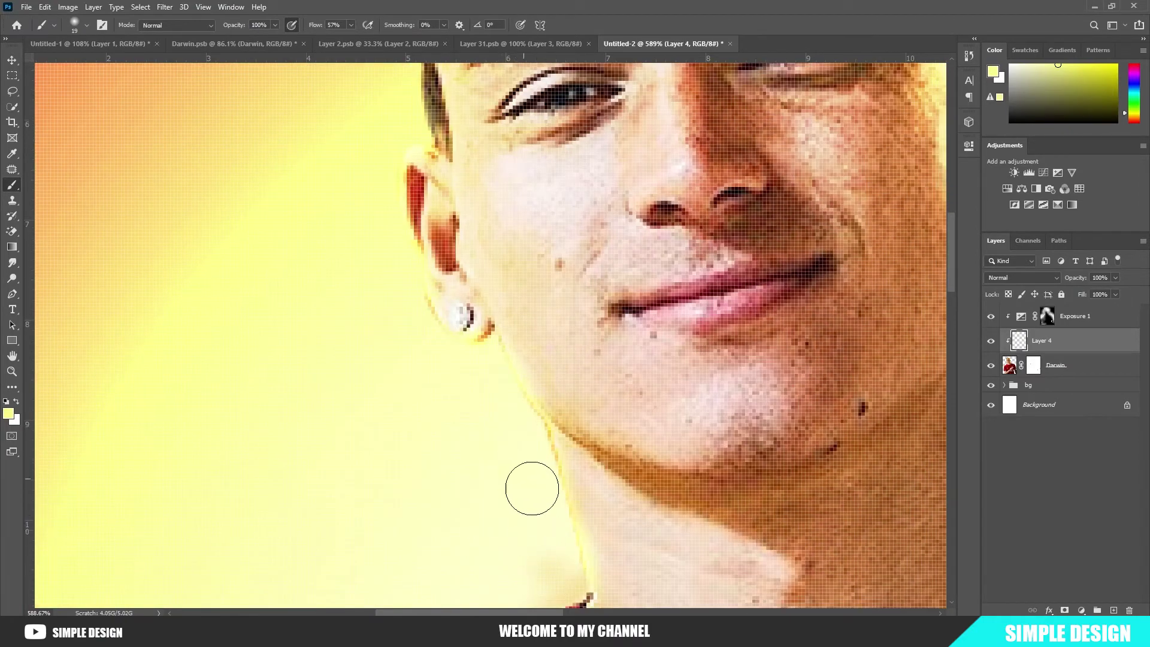
pyautogui.moveTo(531, 488)
pyautogui.mouseDown()
pyautogui.moveTo(647, 316)
pyautogui.moveTo(639, 300)
pyautogui.mouseUp()
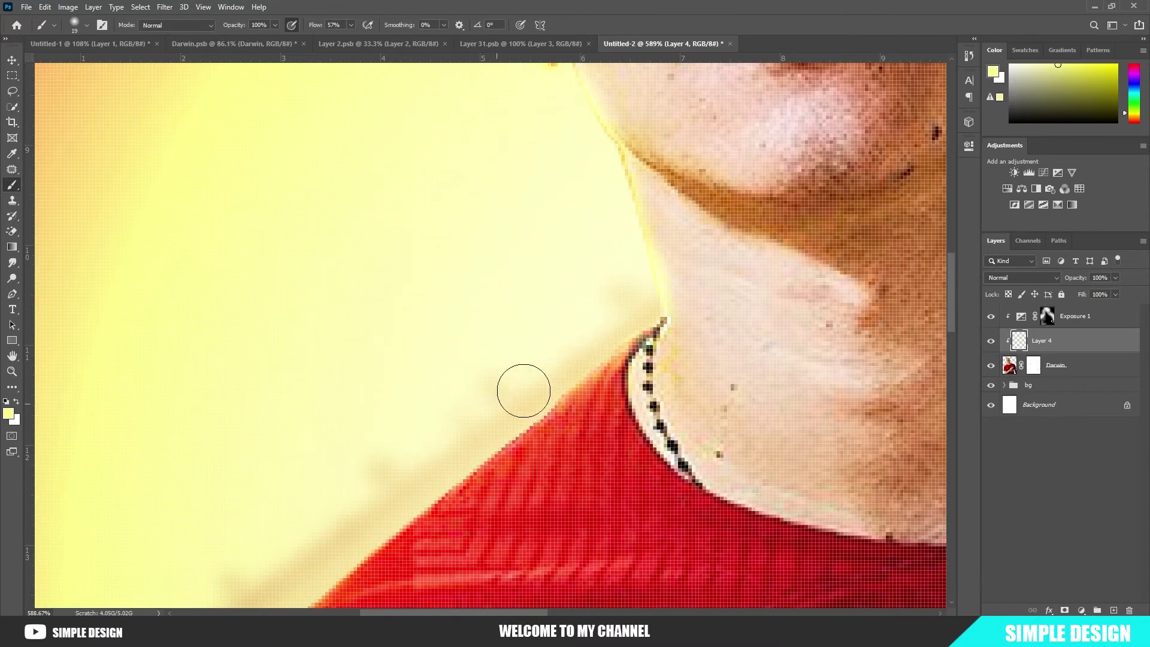
pyautogui.scroll(-3, 496, 457)
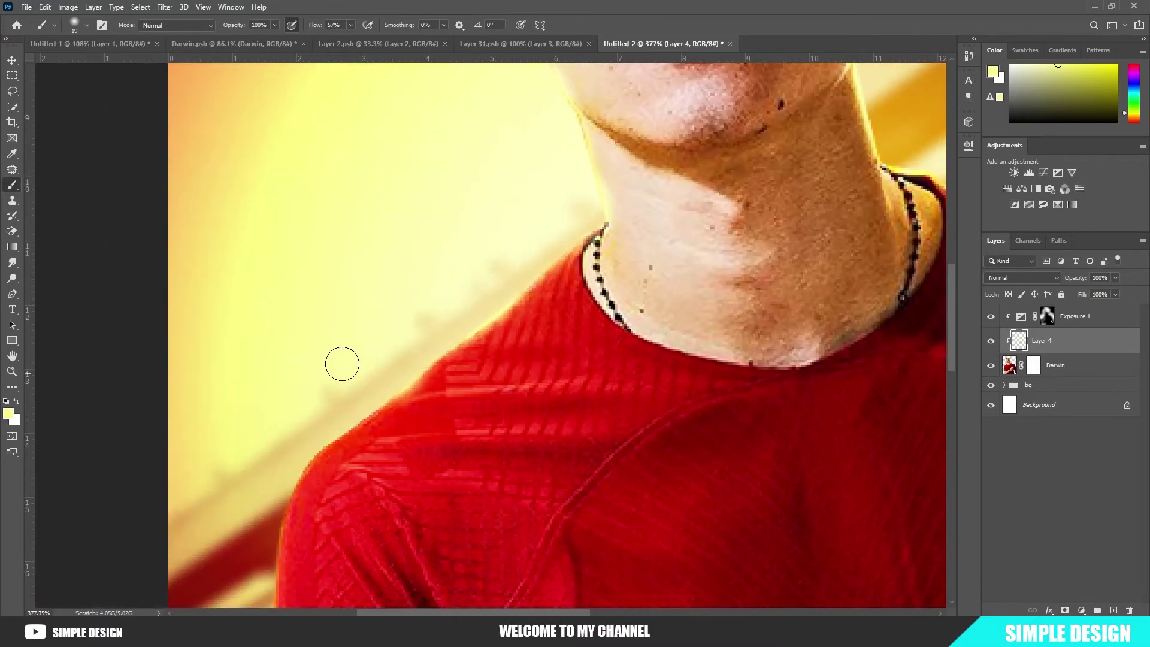
# Paint a pale-yellow glow down the shoulder edge and along the sleeve
pyautogui.moveTo(389, 382)
pyautogui.mouseDown()
pyautogui.moveTo(321, 415)
pyautogui.moveTo(292, 456)
pyautogui.mouseUp()
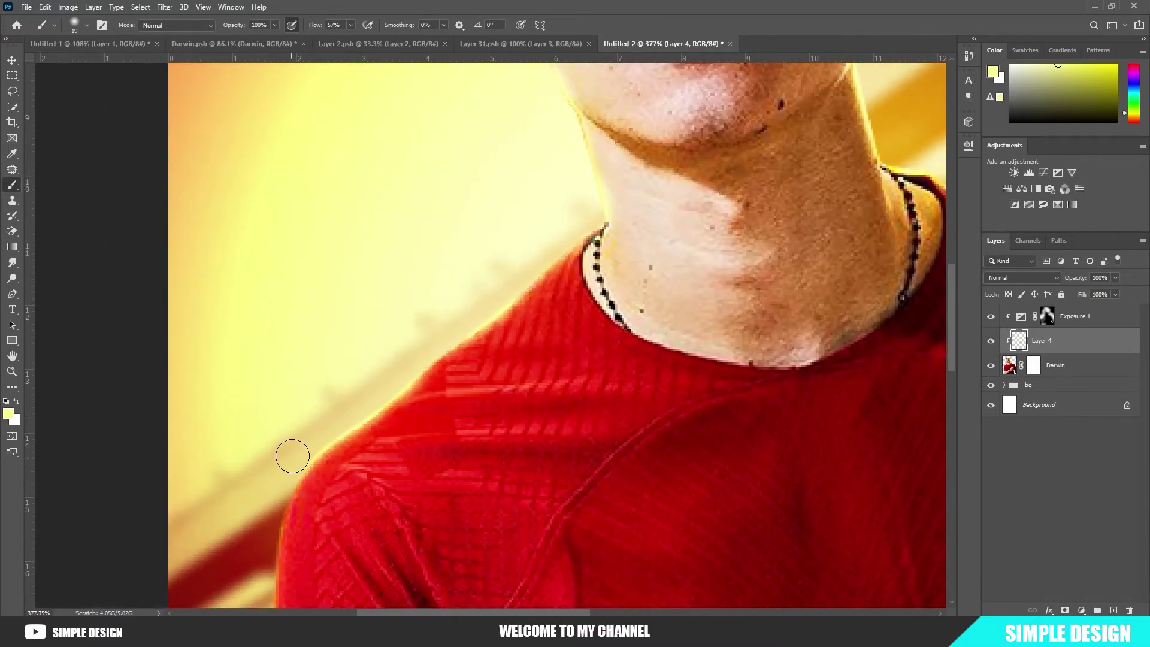
pyautogui.scroll(-1, 243, 413)
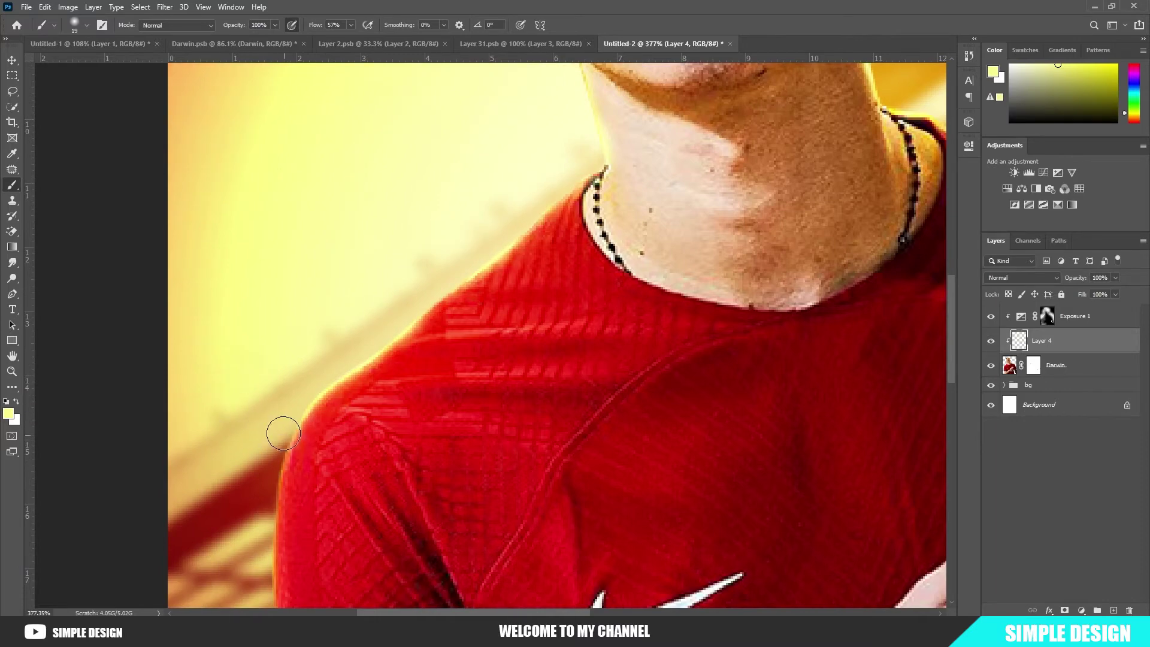
pyautogui.moveTo(272, 441); pyautogui.dragTo(259, 498)
pyautogui.scroll(-4, 331, 419)
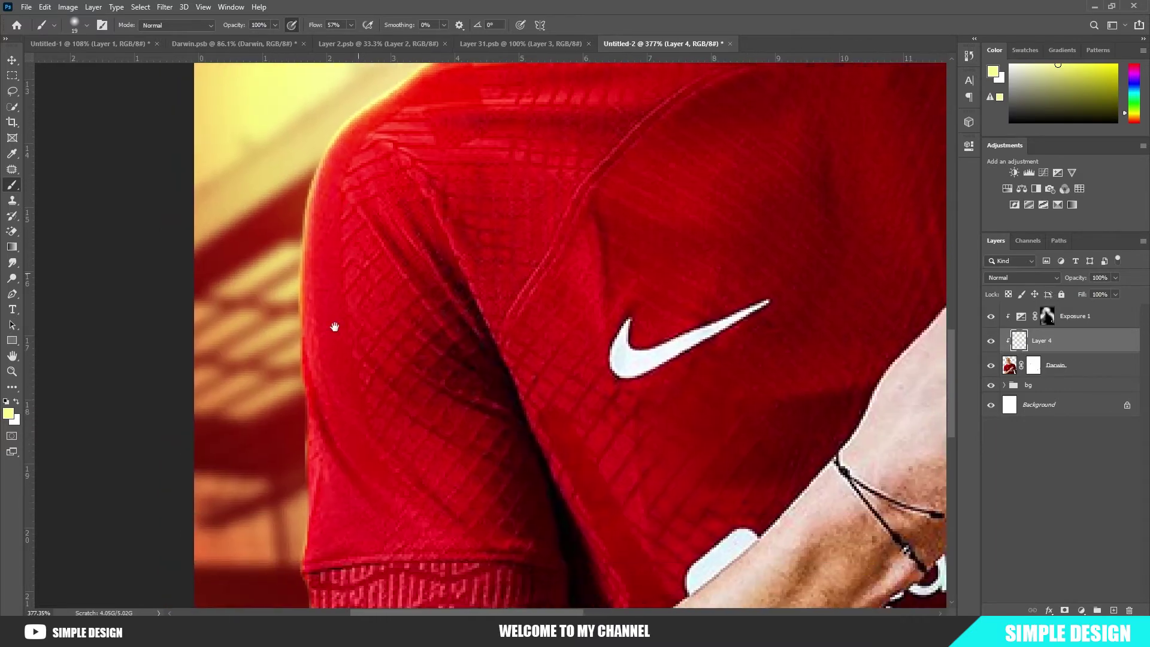
pyautogui.scroll(-2, 300, 288)
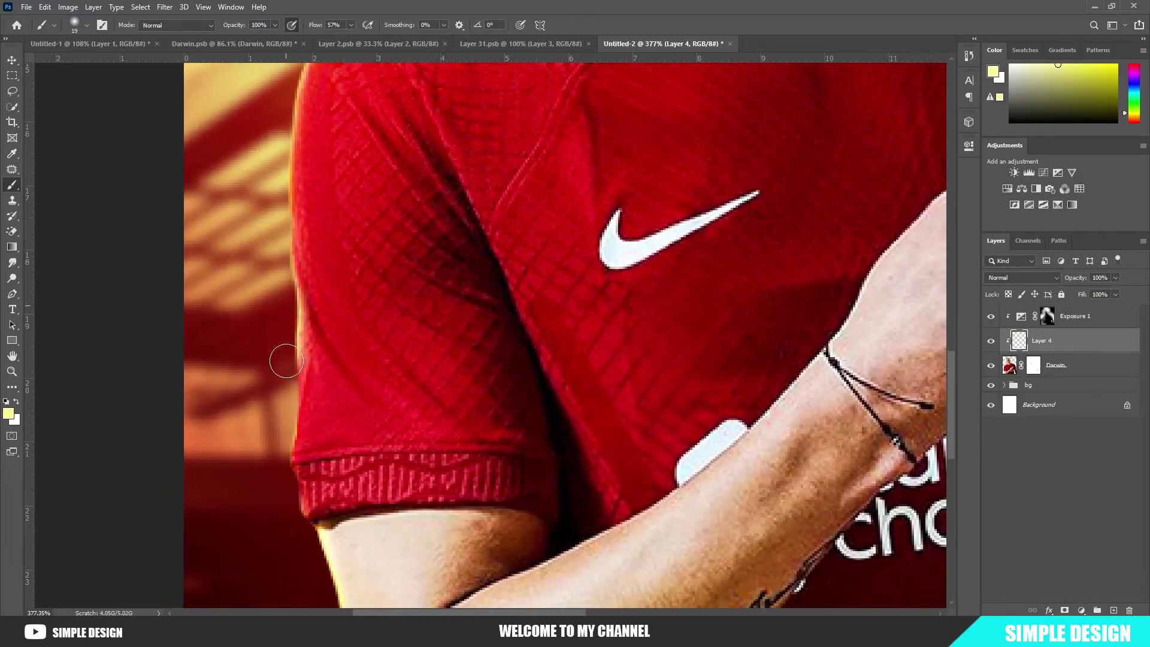
pyautogui.moveTo(278, 283); pyautogui.dragTo(280, 509)
pyautogui.scroll(-5, 312, 489)
pyautogui.scroll(-3, 376, 455)
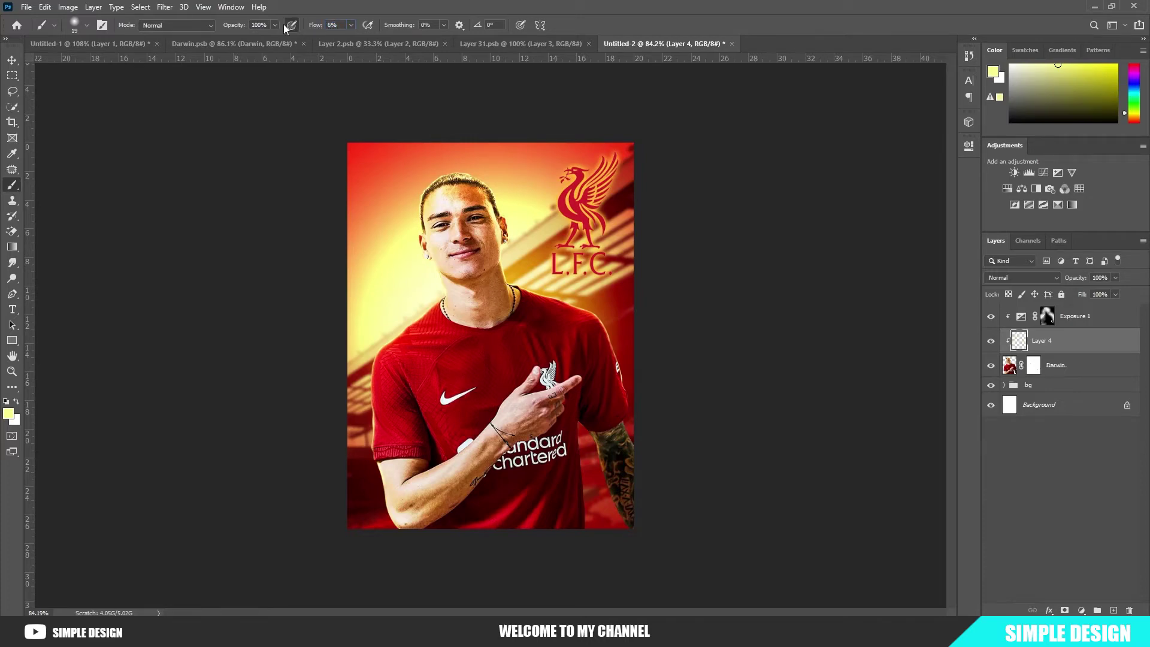
# Scroll around the player's neck, shoulder and arm edges on Layer 4
pyautogui.scroll(4, 515, 194)
pyautogui.scroll(4, 548, 249)
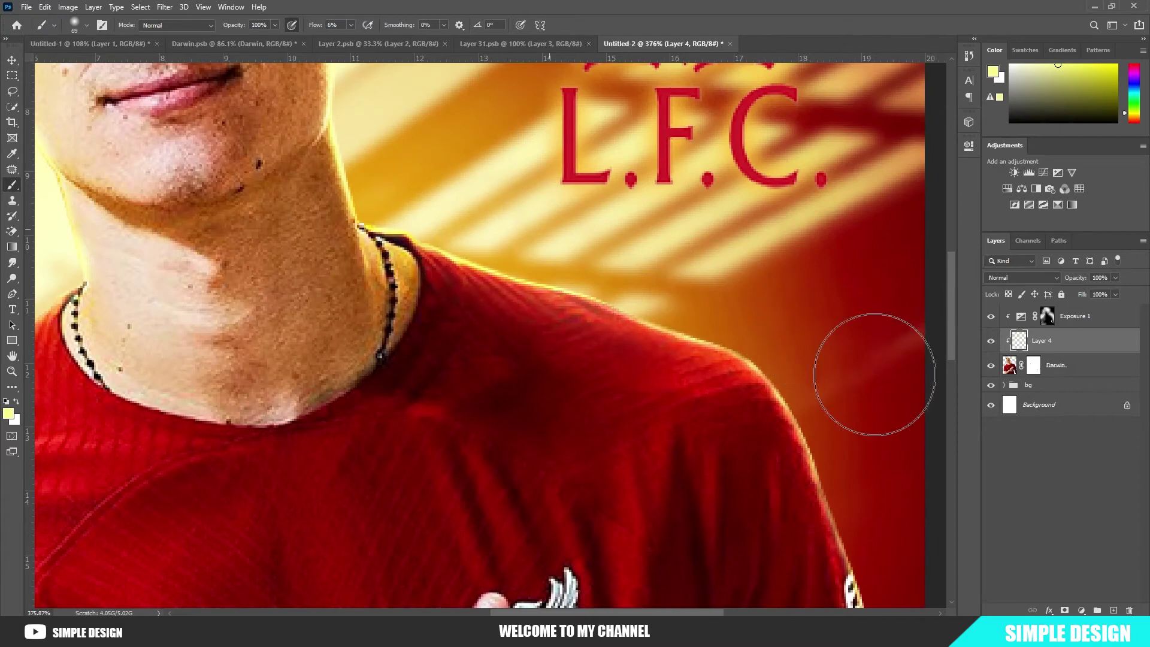
pyautogui.scroll(-2, 742, 352)
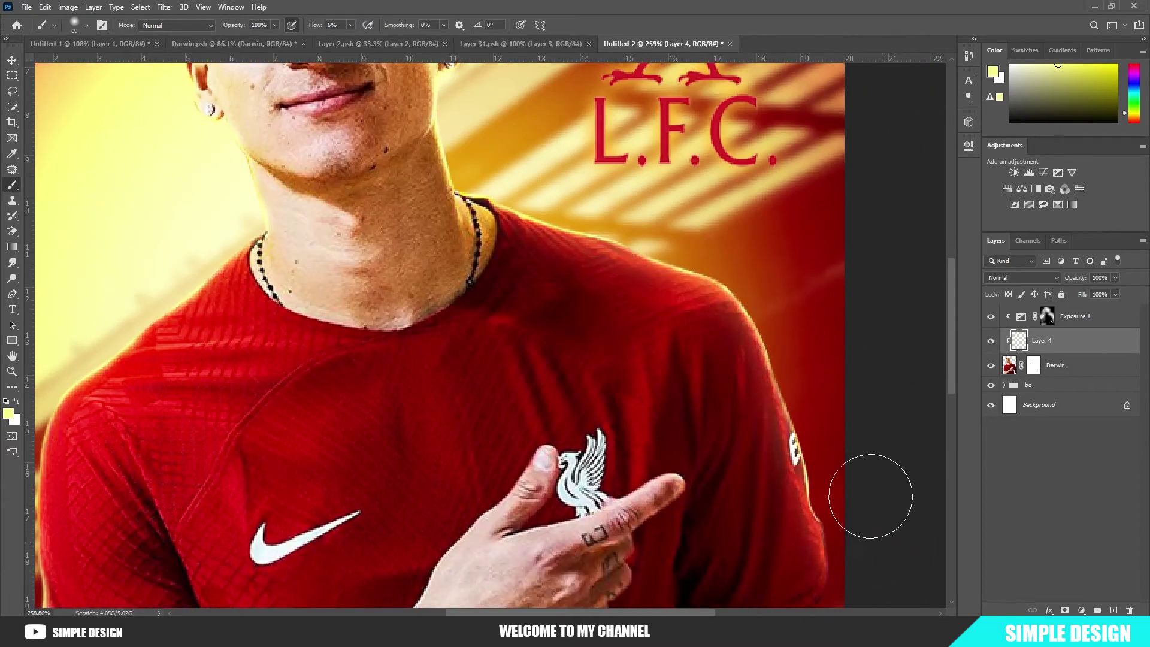
pyautogui.scroll(2, 599, 300)
pyautogui.scroll(2, 479, 191)
pyautogui.scroll(1, 473, 132)
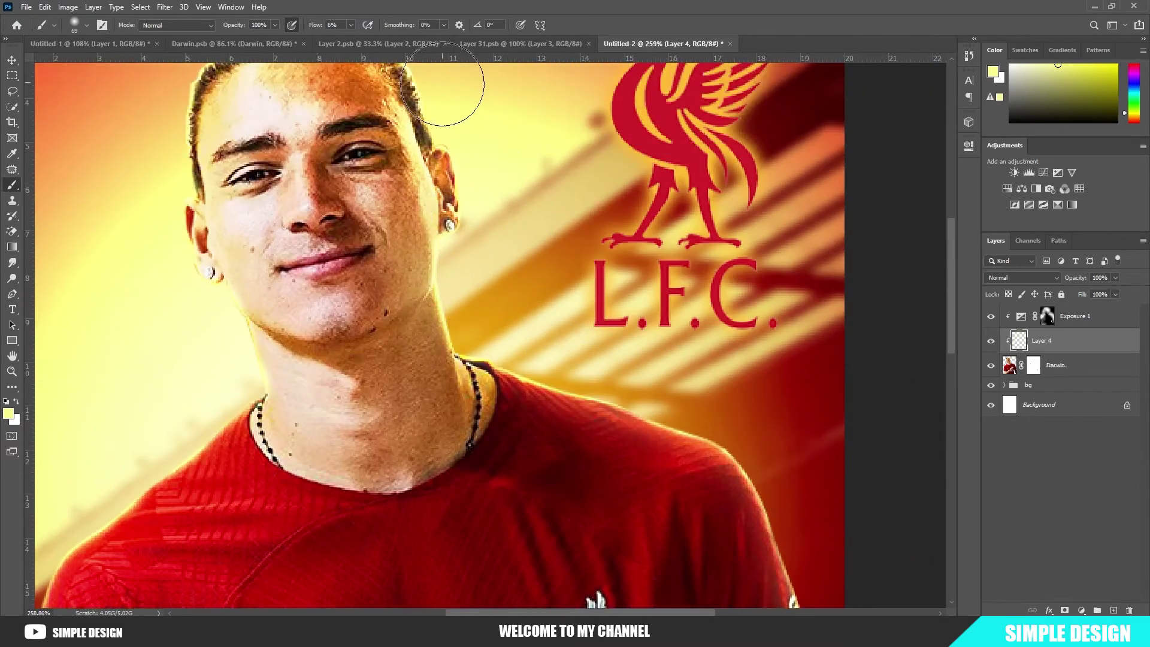
pyautogui.scroll(2, 458, 108)
pyautogui.scroll(2, 431, 143)
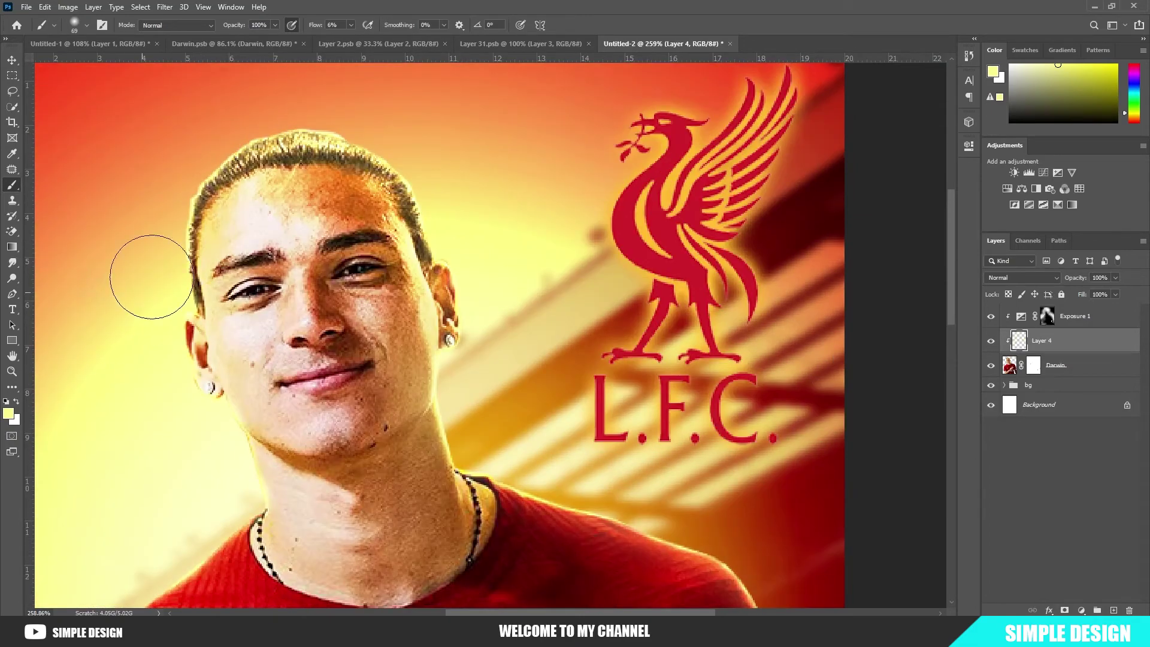
pyautogui.scroll(-3, 236, 507)
pyautogui.scroll(-2, 441, 476)
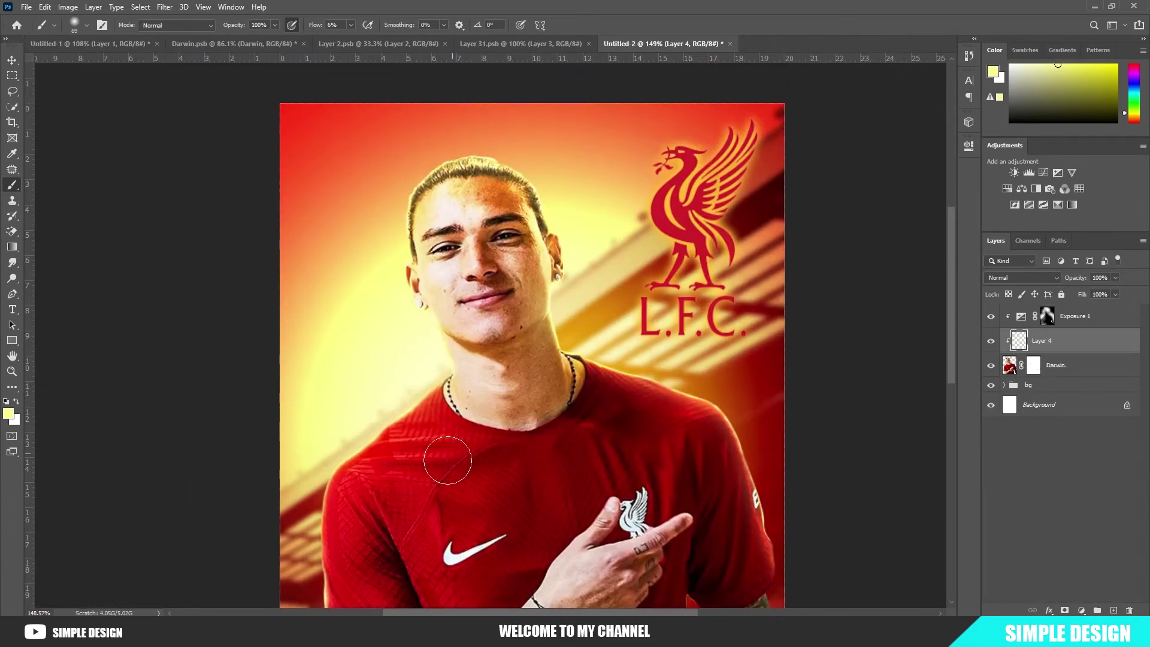
pyautogui.scroll(-2, 473, 419)
pyautogui.scroll(4, 472, 297)
pyautogui.scroll(1, 474, 293)
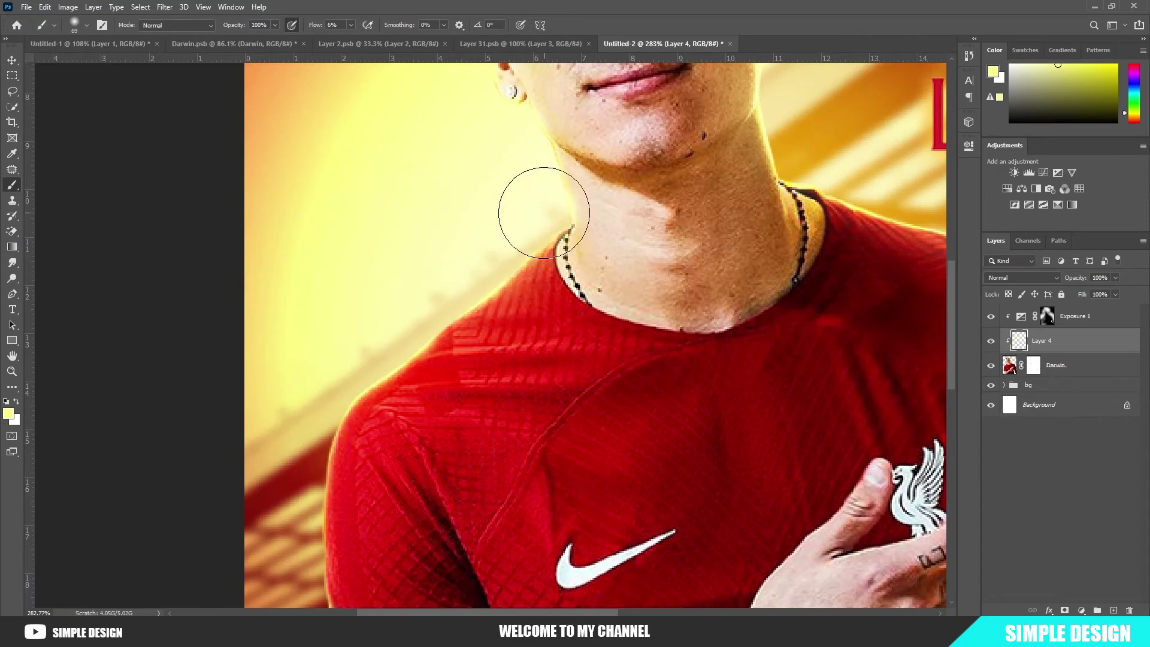
pyautogui.scroll(-2, 359, 383)
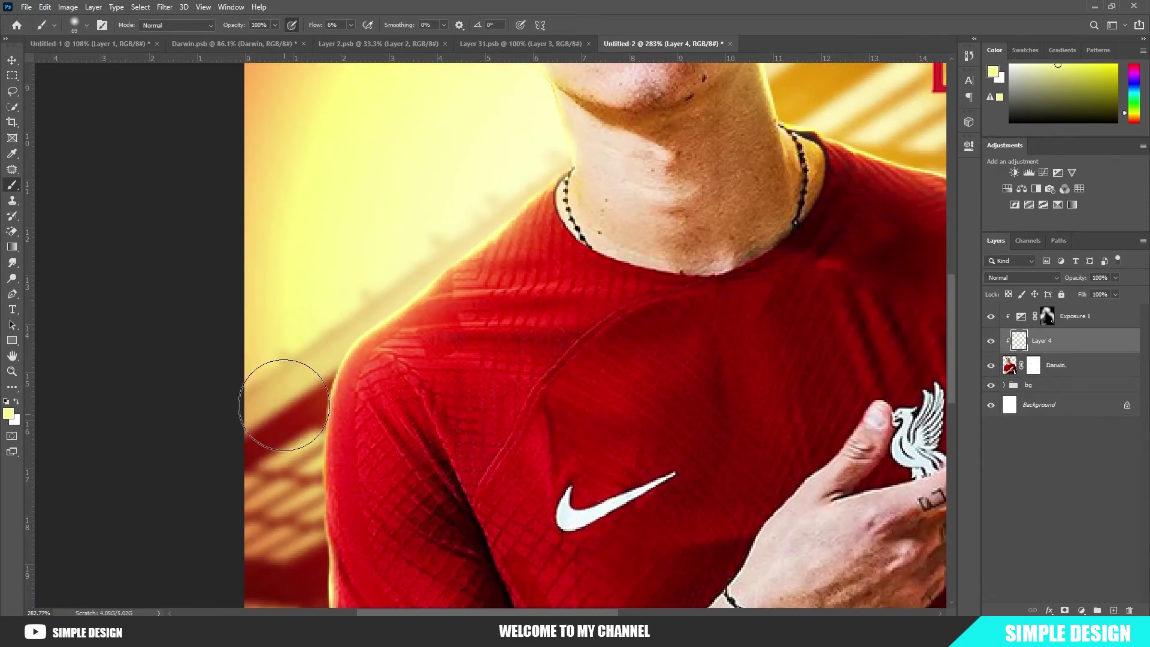
pyautogui.scroll(-1, 311, 360)
pyautogui.scroll(-4, 296, 399)
pyautogui.scroll(-1, 264, 180)
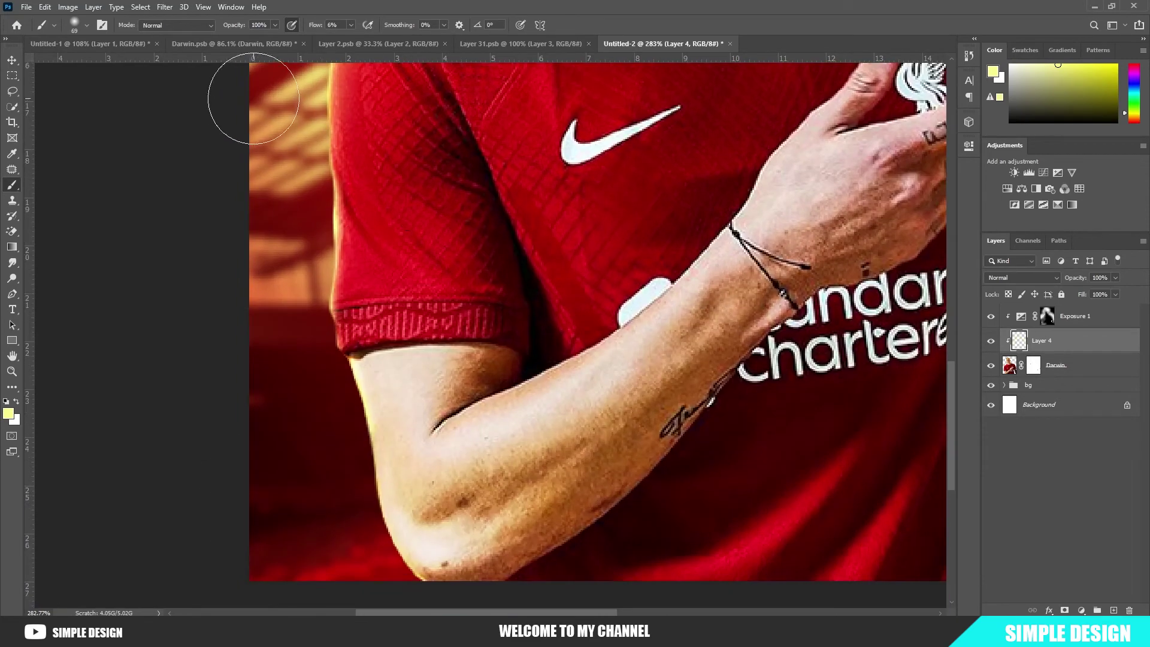
# Fit the whole poster on screen with Ctrl+0
pyautogui.hotkey('ctrl', '0')
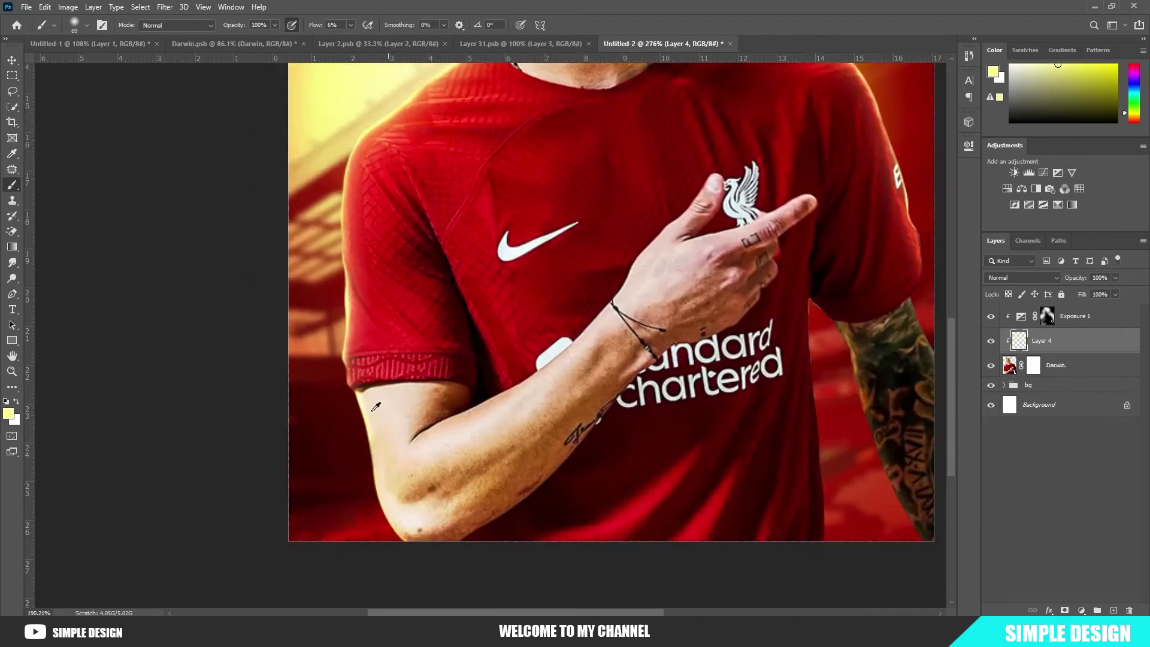
pyautogui.scroll(1, 502, 174)
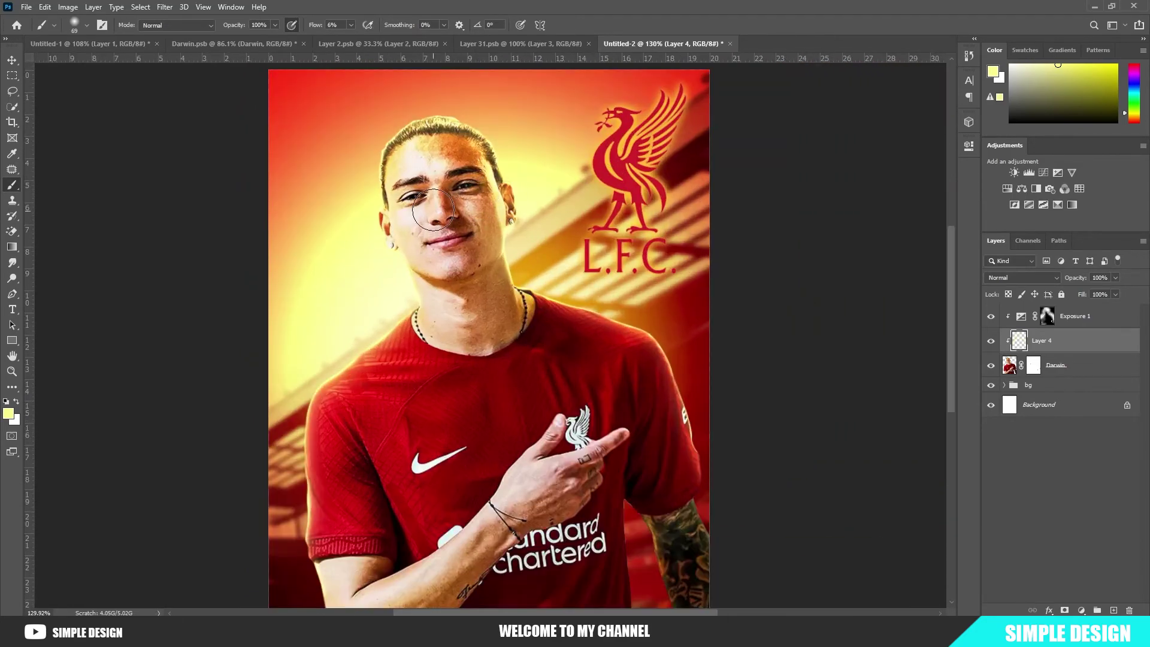
pyautogui.scroll(-1, 512, 293)
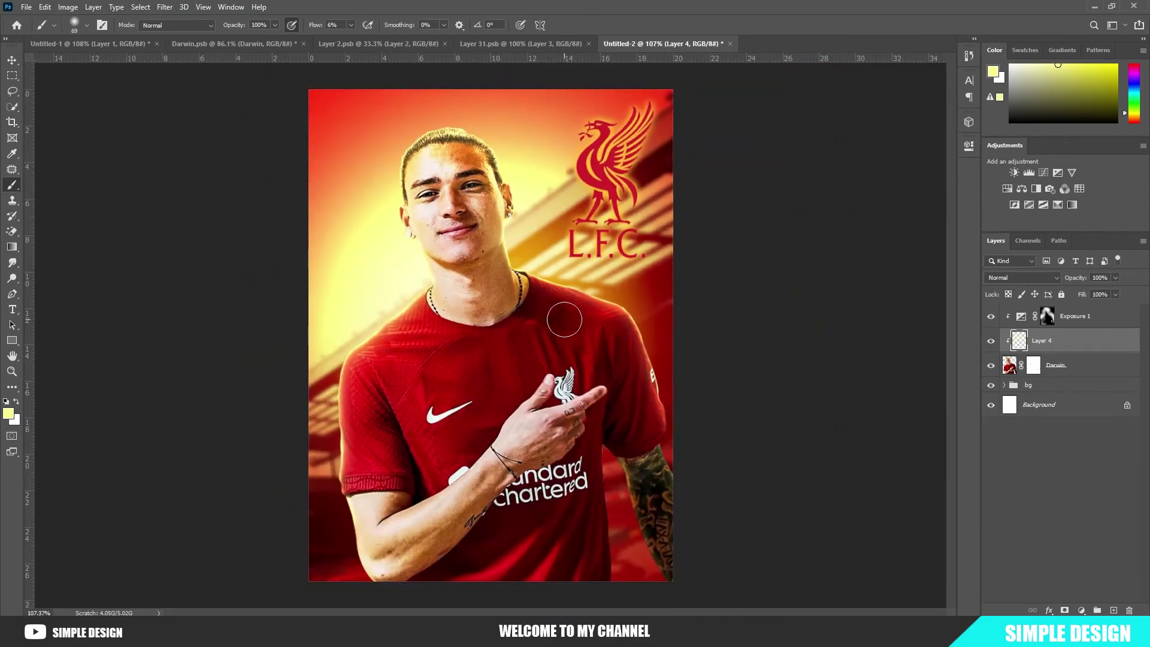
# Paint black on the Exposure 1 mask with a 107 px brush to hide brightening
pyautogui.click(991, 322)
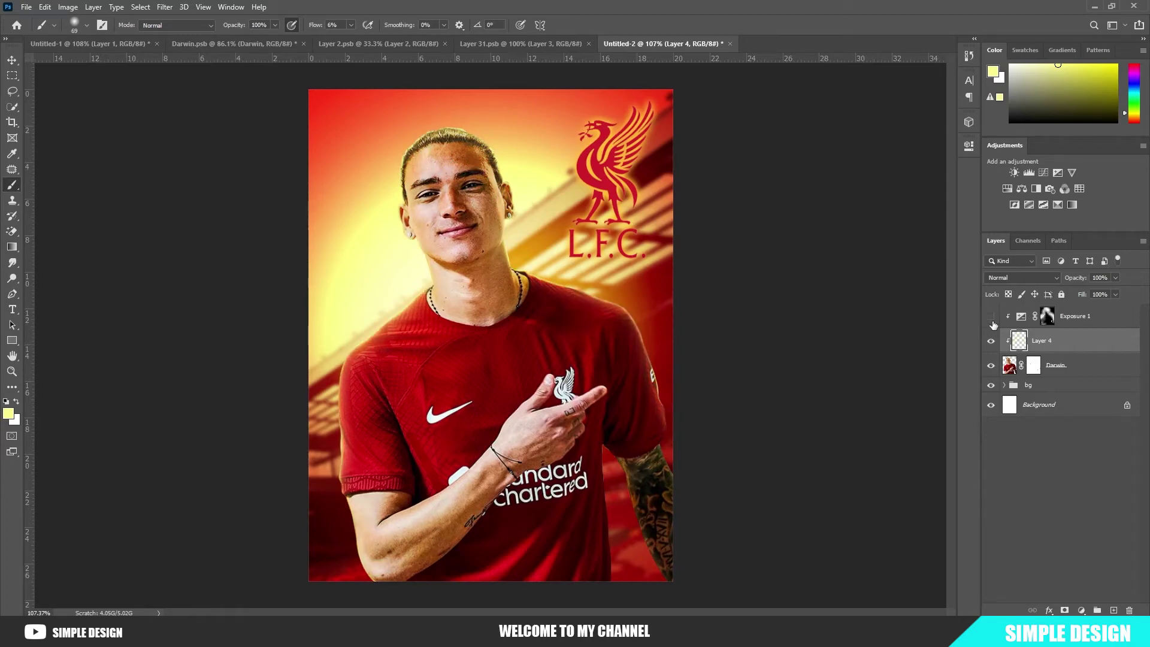
pyautogui.click(1057, 317)
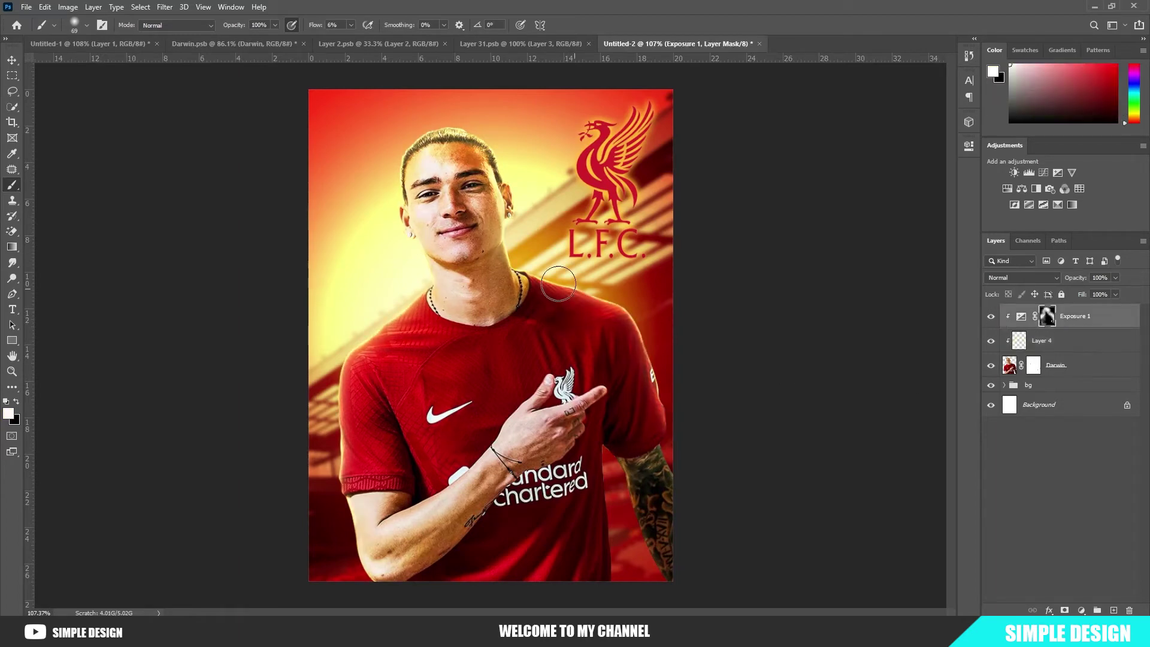
pyautogui.scroll(3, 460, 179)
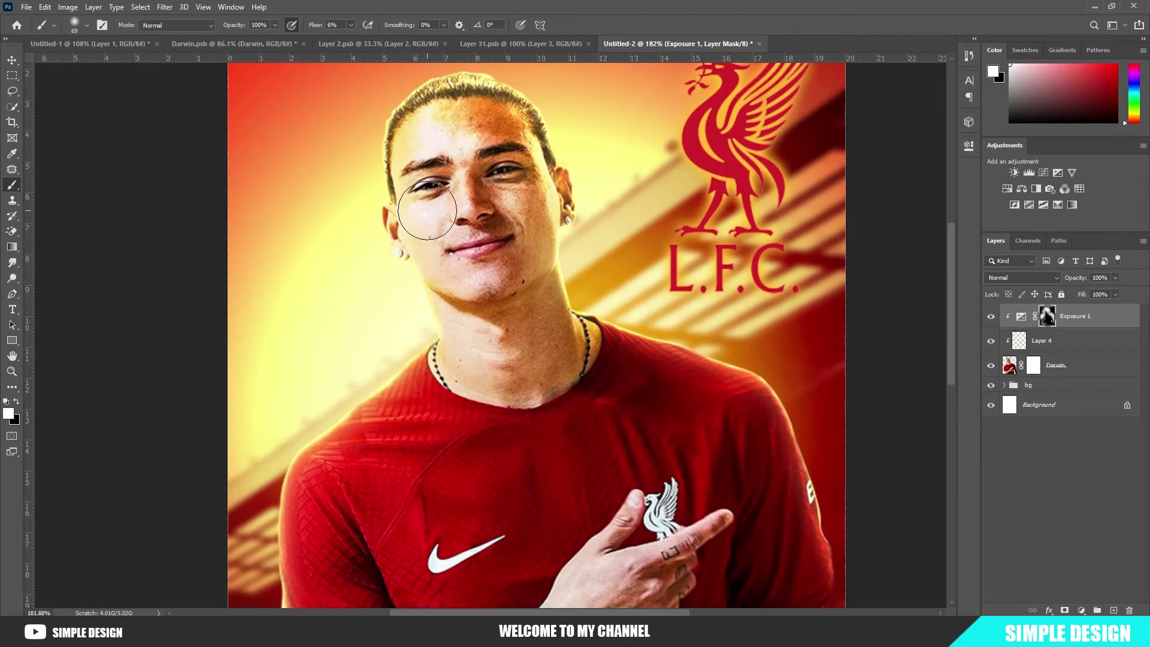
pyautogui.press('x')
pyautogui.click(991, 316)
pyautogui.moveTo(454, 198); pyautogui.dragTo(477, 193)
pyautogui.scroll(-2, 493, 180)
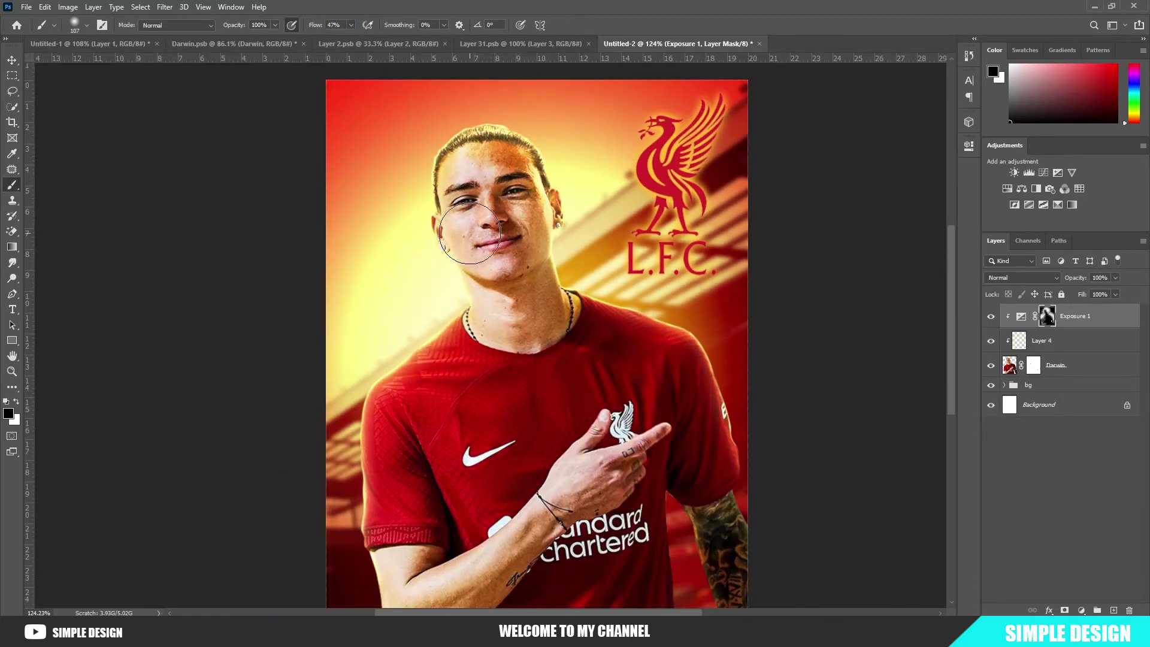
# Paint white on the Exposure 1 mask with a 256 px brush to restore brightening
pyautogui.press('x')
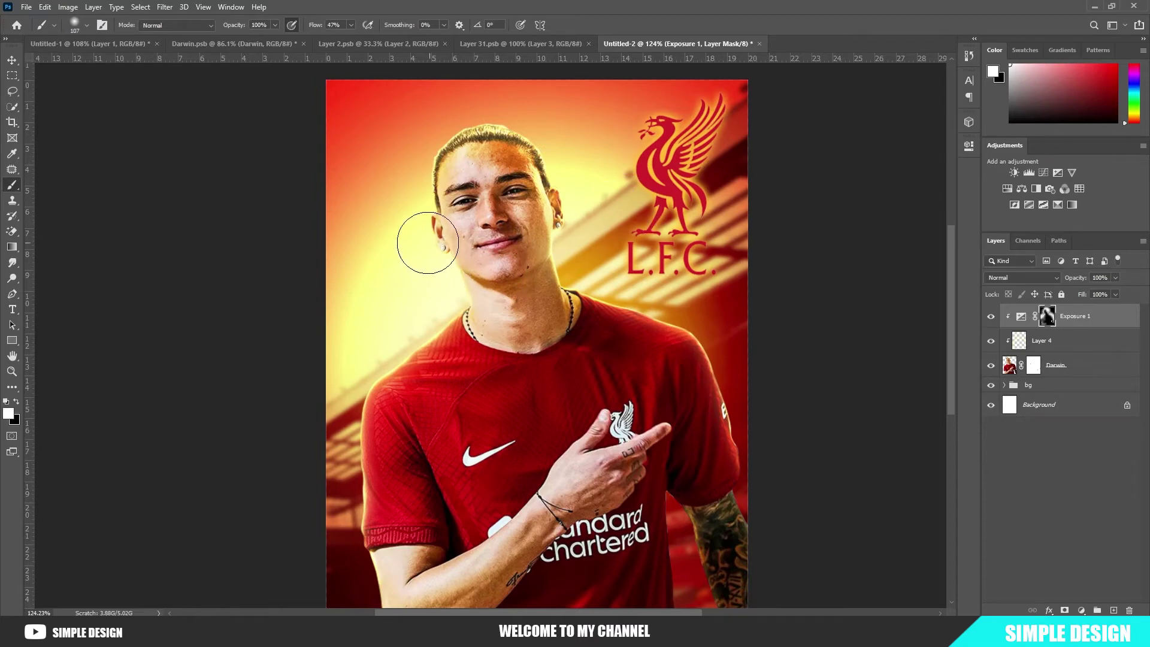
pyautogui.scroll(-2, 404, 186)
pyautogui.moveTo(448, 252); pyautogui.dragTo(477, 262)
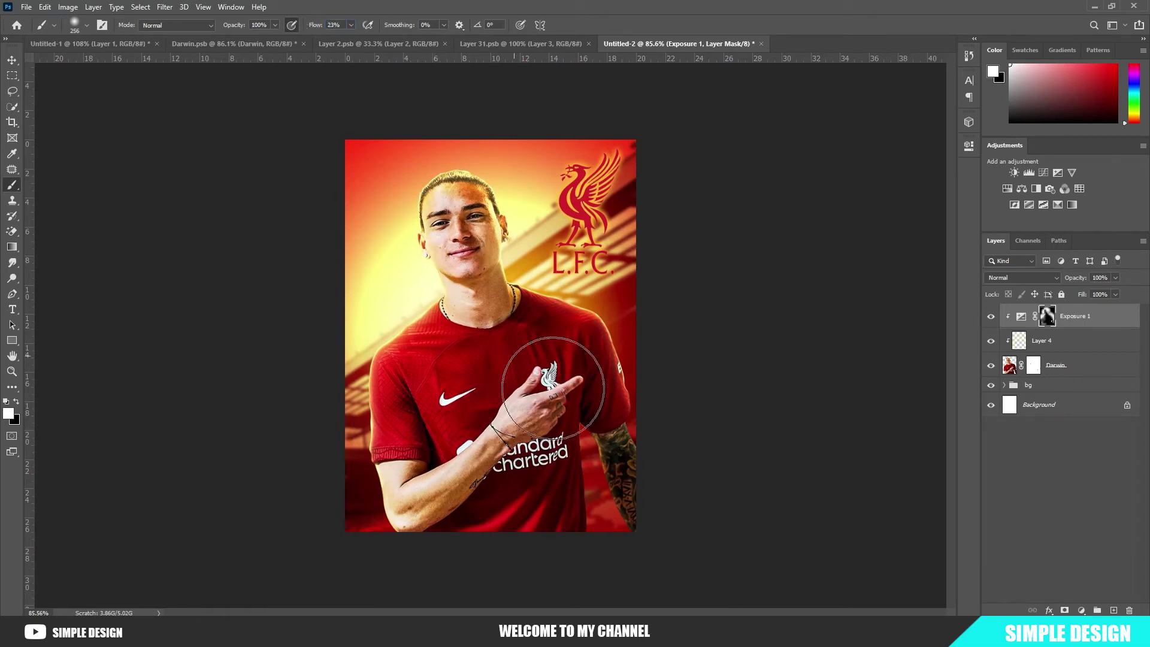
pyautogui.scroll(-1, 503, 359)
pyautogui.scroll(2, 490, 336)
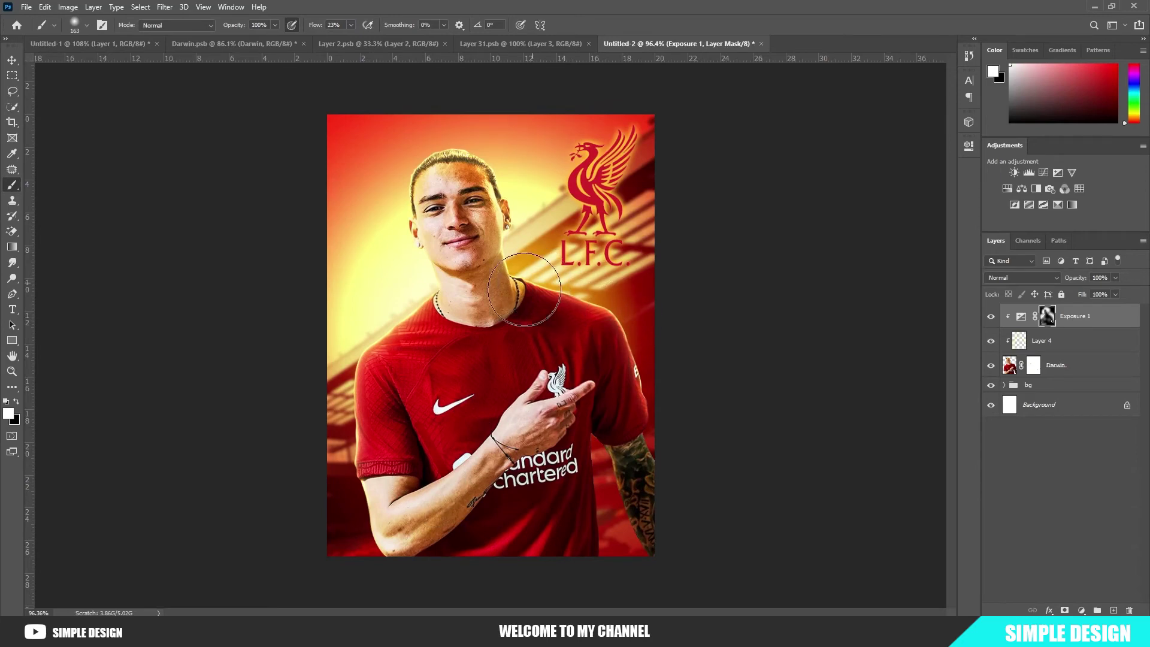
pyautogui.scroll(-2, 524, 290)
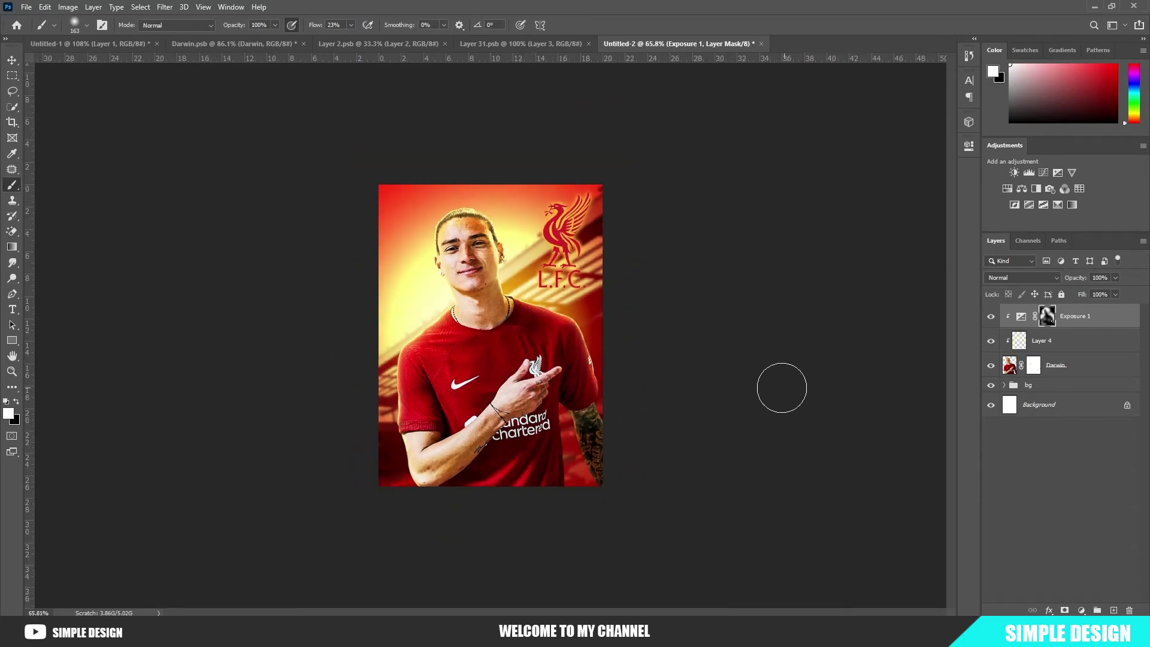
pyautogui.scroll(3, 480, 301)
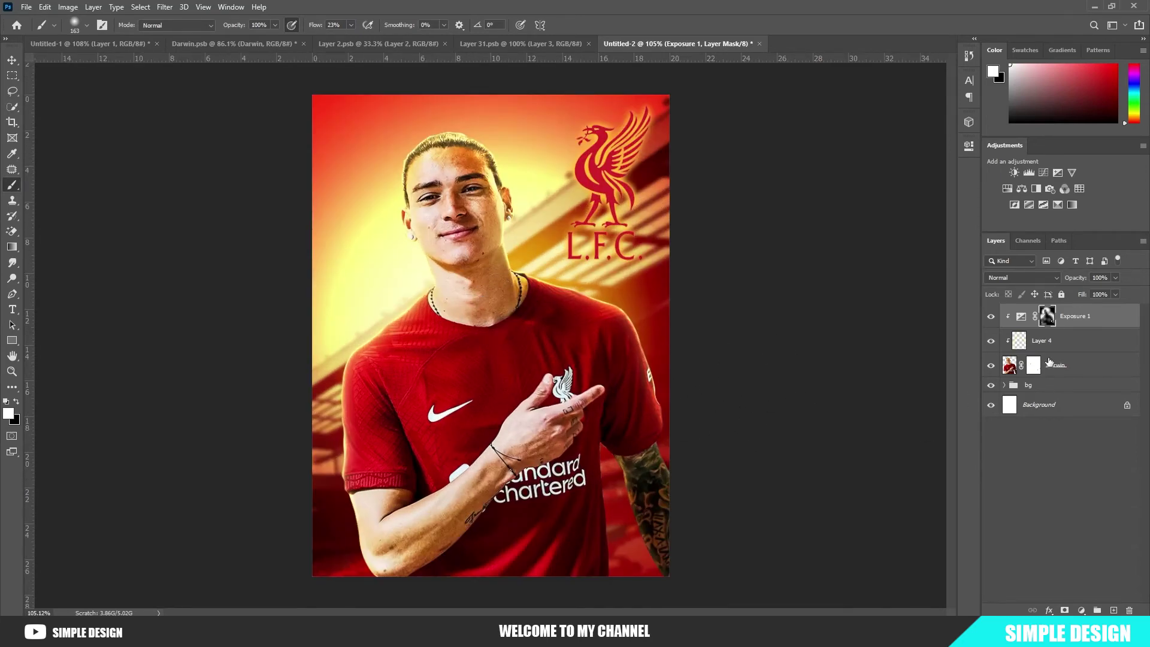
# Move the yellow glow Layer 2 in the bg group about 1 cm lower
pyautogui.click(1005, 386)
pyautogui.click(1042, 453)
pyautogui.hotkey('ctrl', 't')
pyautogui.moveTo(497, 304)
pyautogui.mouseDown()
pyautogui.moveTo(508, 312)
pyautogui.moveTo(508, 293)
pyautogui.mouseUp()
pyautogui.press('b')
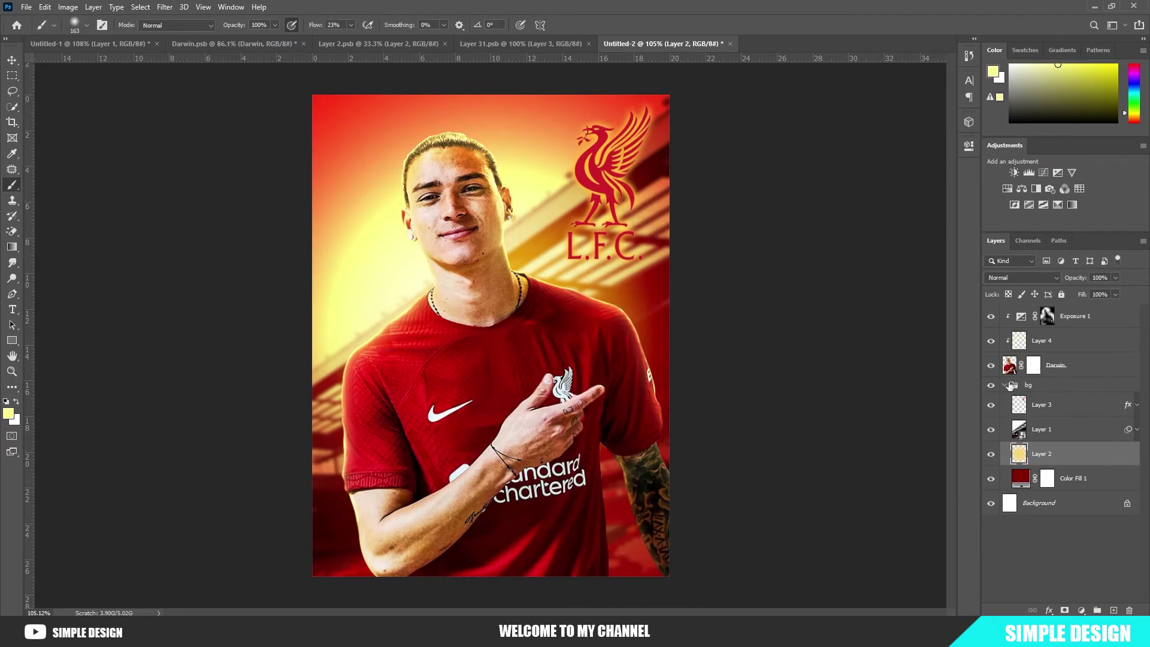
pyautogui.click(1006, 386)
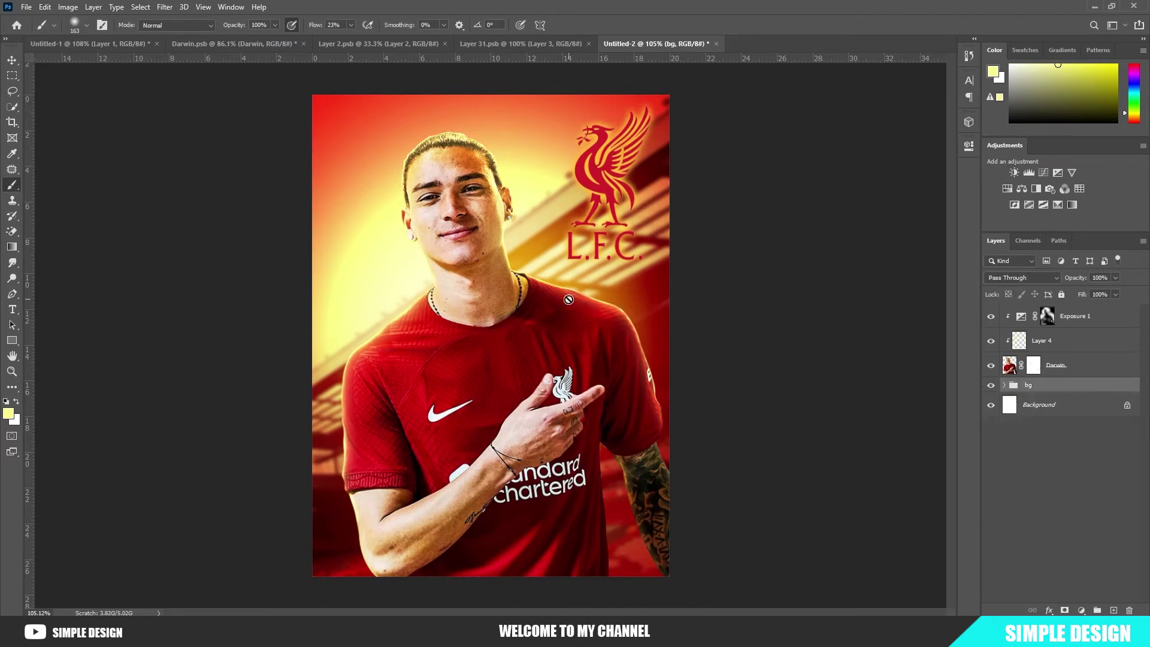
pyautogui.scroll(5, 493, 222)
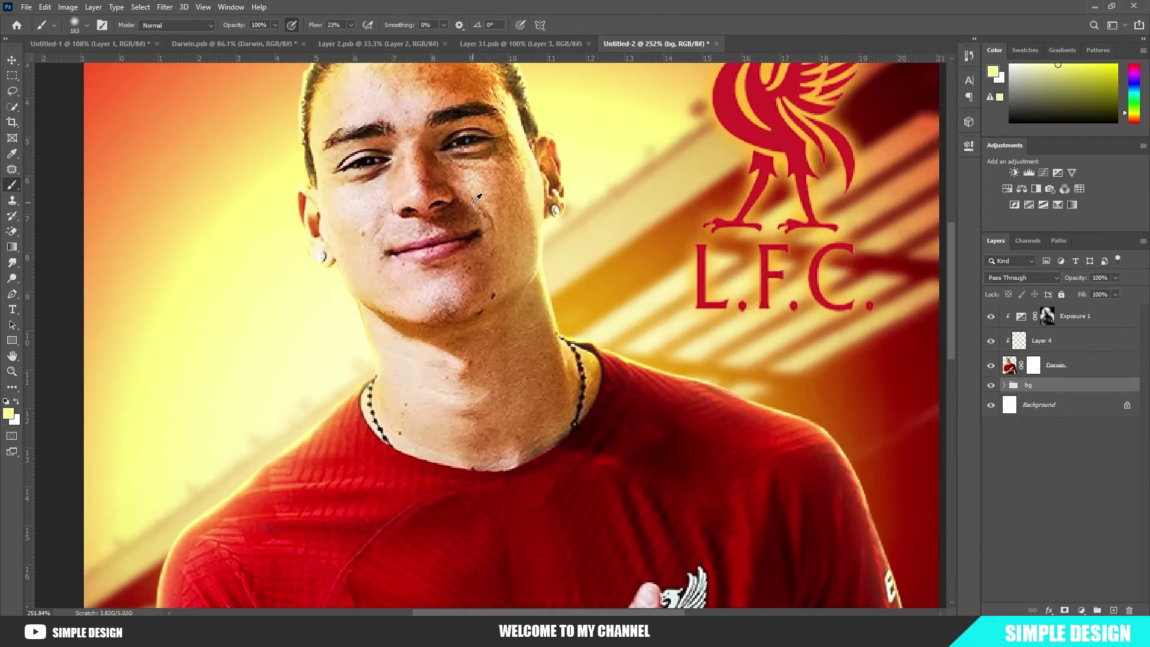
pyautogui.scroll(-4, 546, 287)
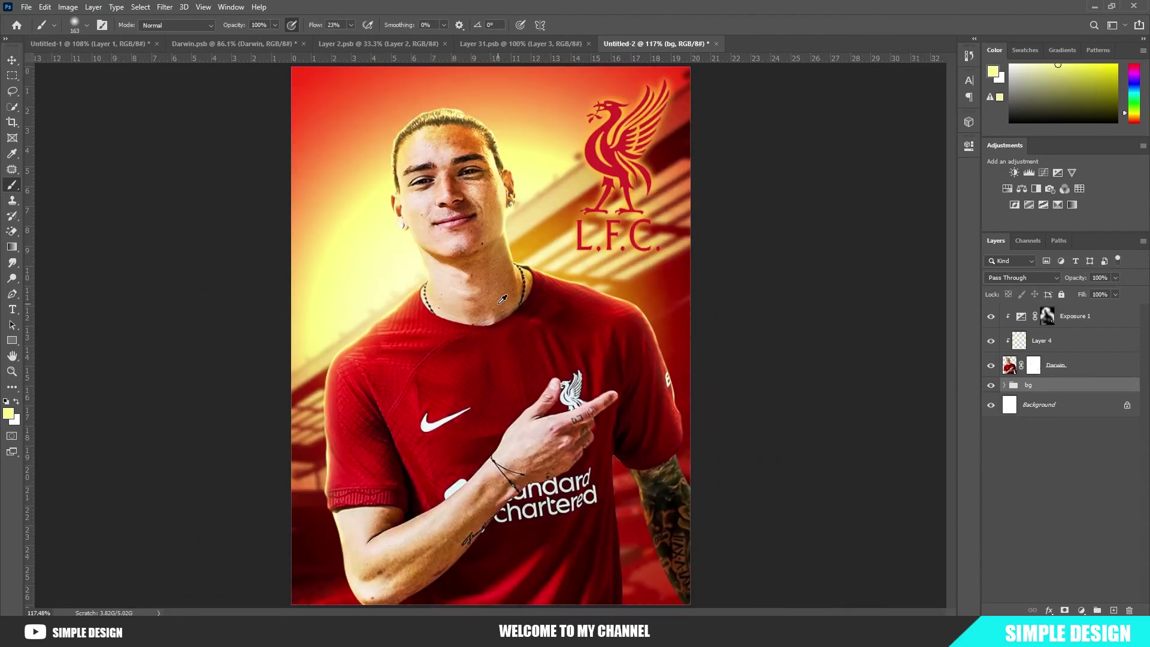
pyautogui.scroll(-1, 502, 299)
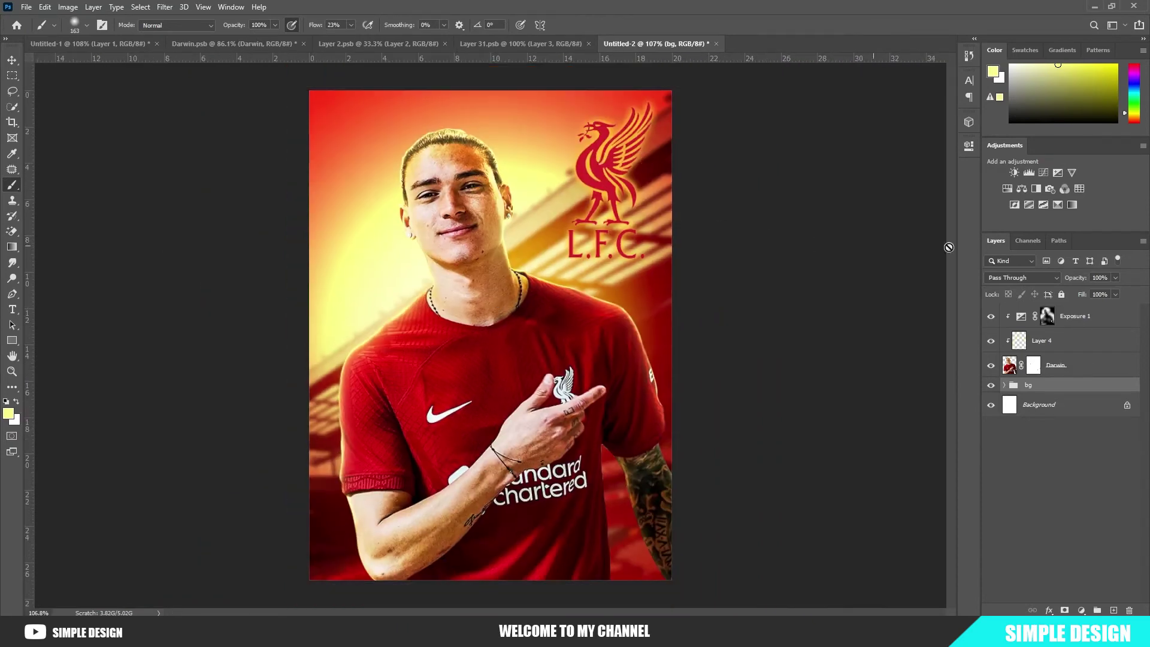
pyautogui.click(1078, 318)
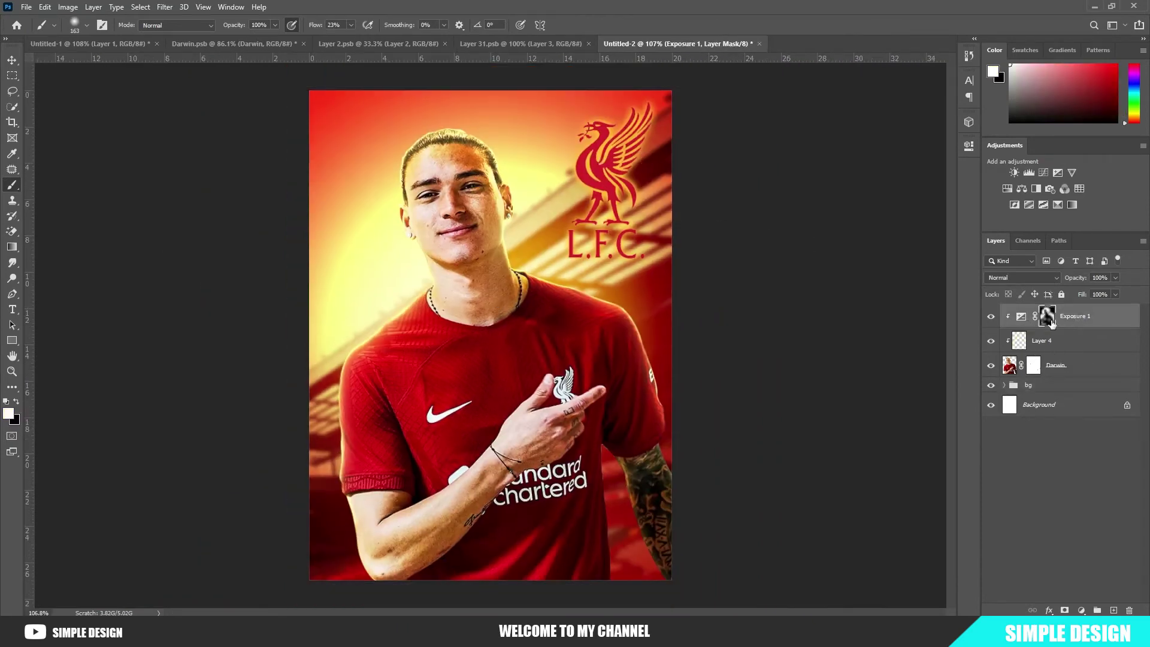
# On a new Layer 5, paint sampled dark red at 100% flow over the arm and bottom
pyautogui.click(1115, 610)
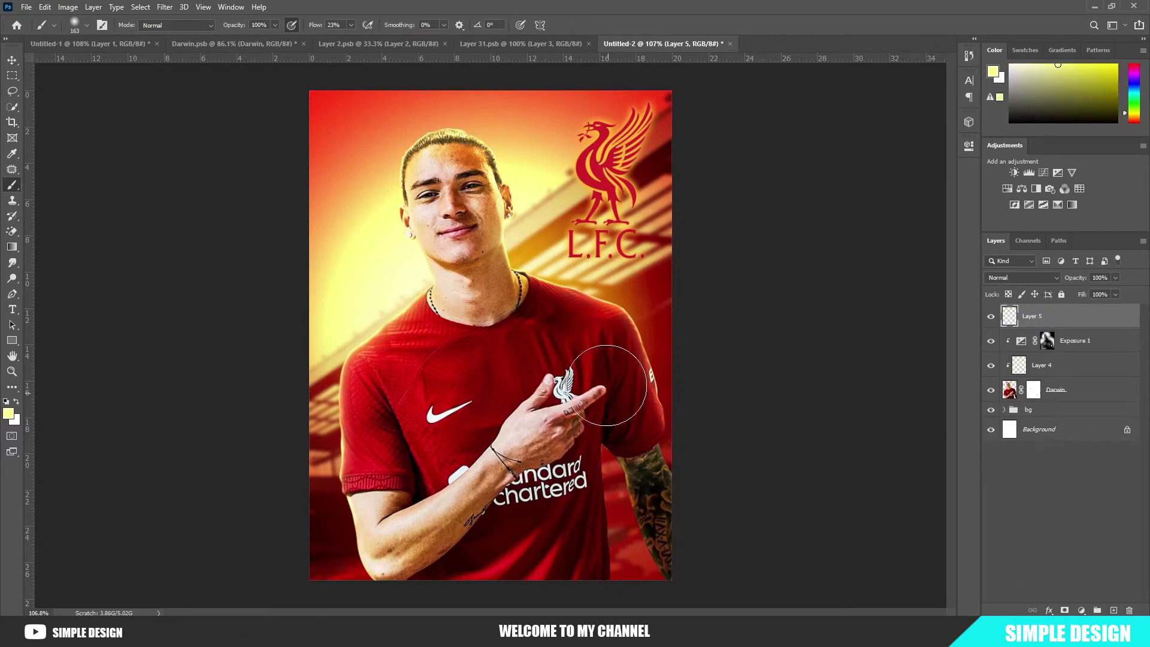
pyautogui.press('i')
pyautogui.click(669, 360)
pyautogui.press('b')
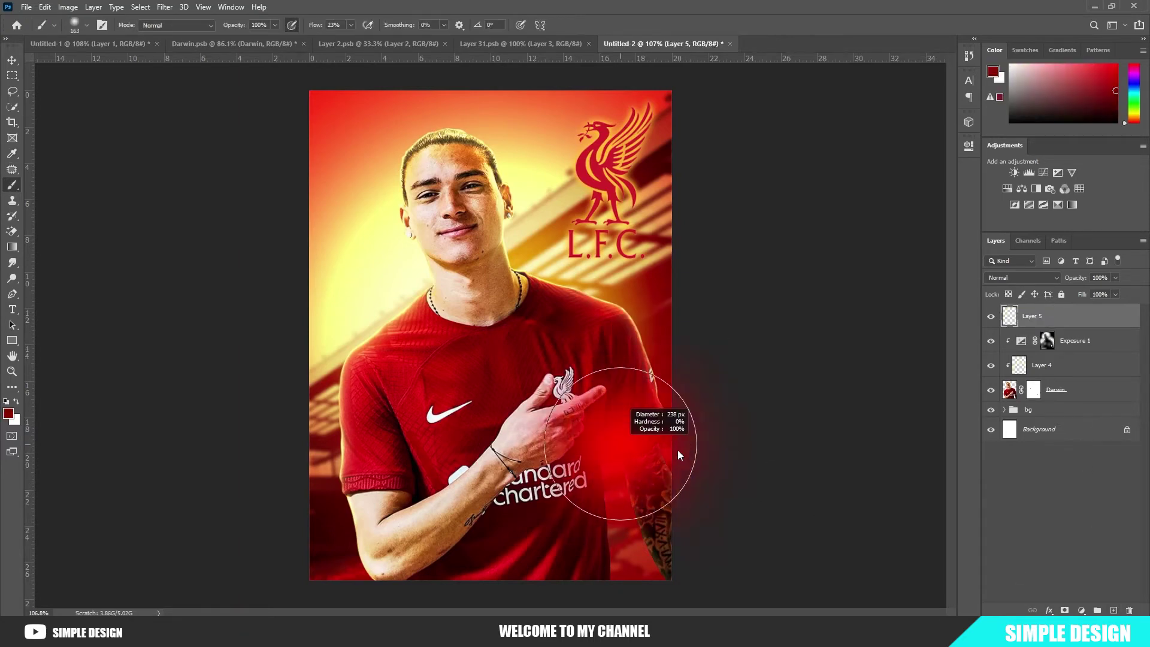
pyautogui.scroll(-2, 635, 379)
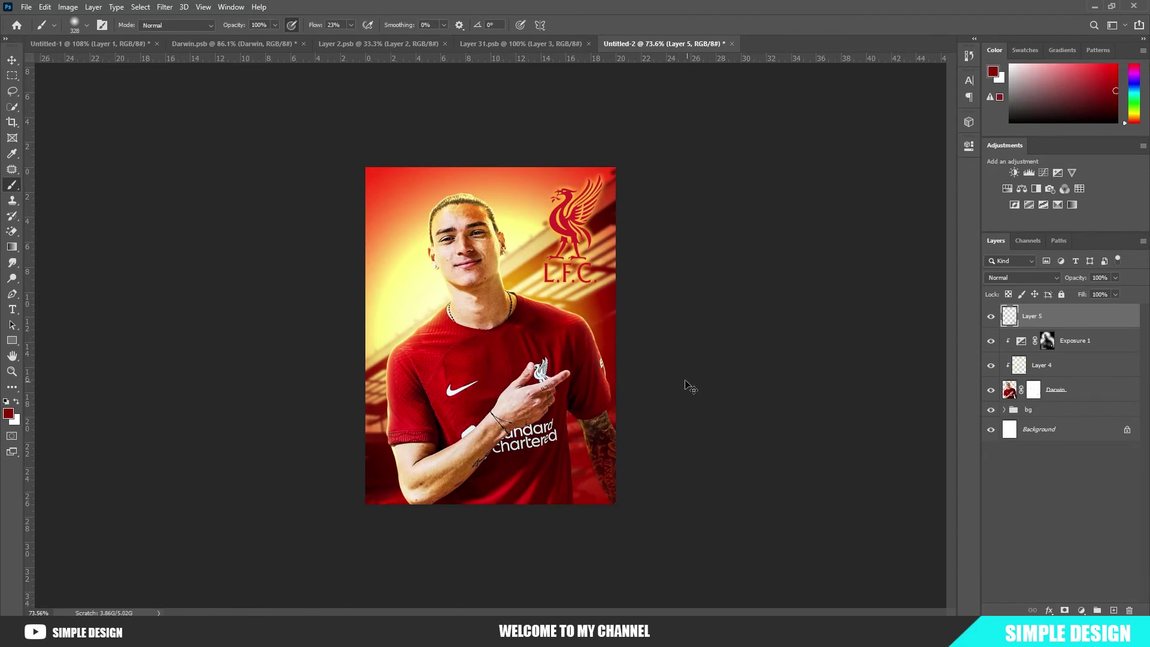
pyautogui.moveTo(315, 26); pyautogui.dragTo(761, 36)
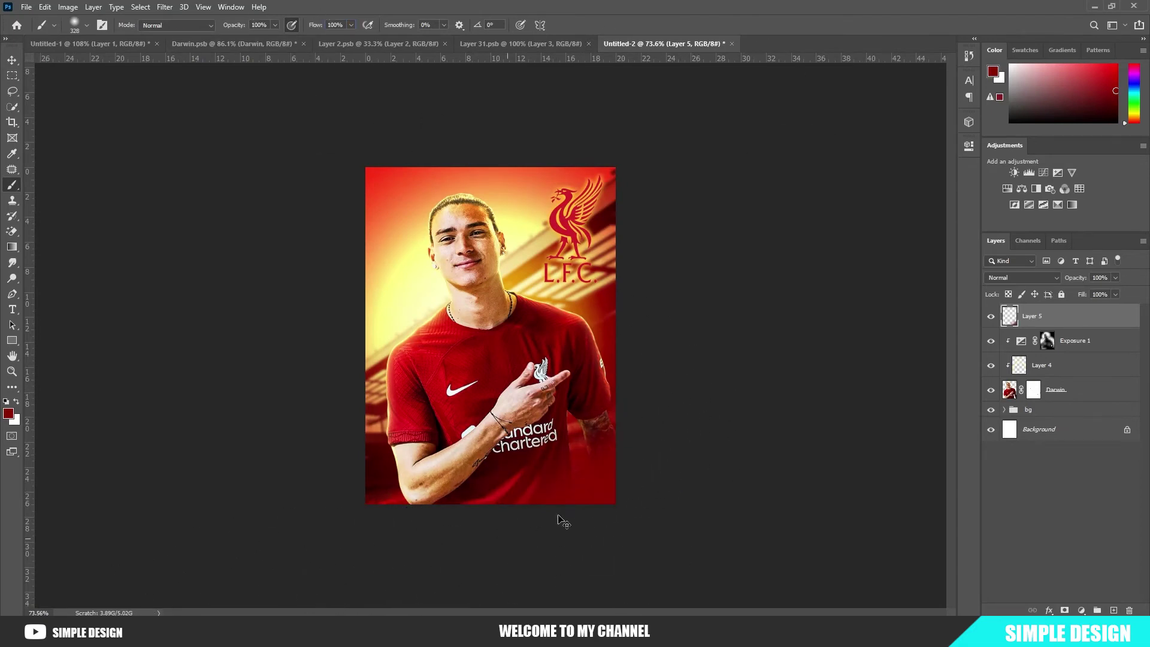
pyautogui.moveTo(647, 468); pyautogui.dragTo(455, 467)
# Shift the dark red paint about 1.08 cm down and fit the poster to screen
pyautogui.scroll(4, 527, 548)
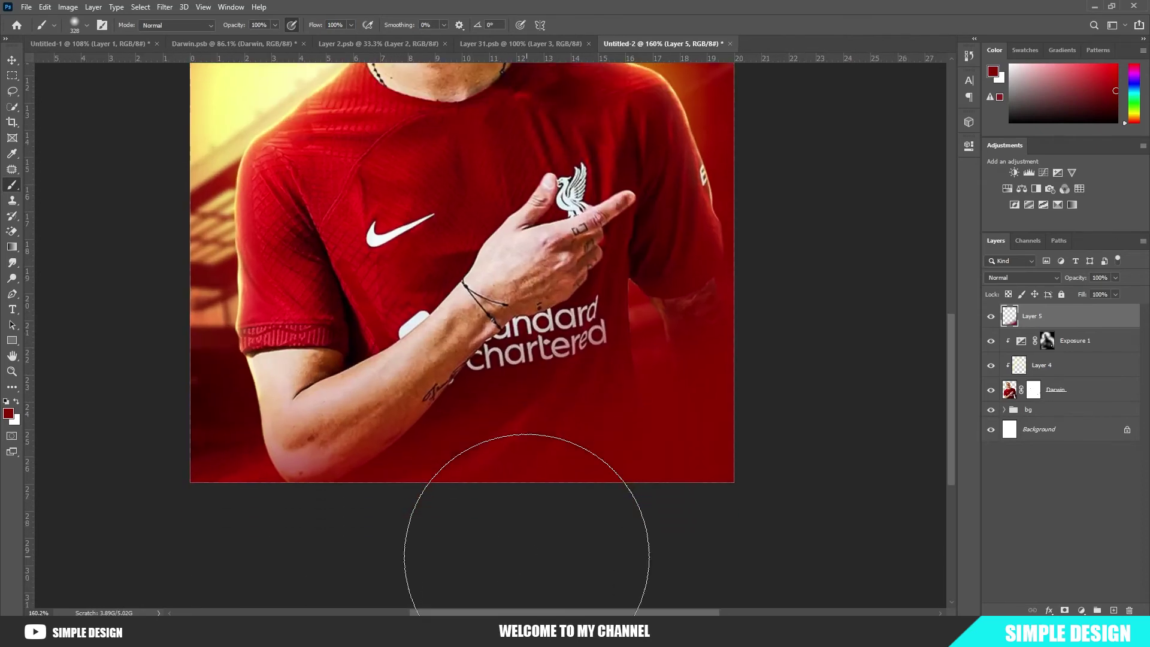
pyautogui.hotkey('ctrl', 't')
pyautogui.moveTo(661, 417); pyautogui.dragTo(661, 453)
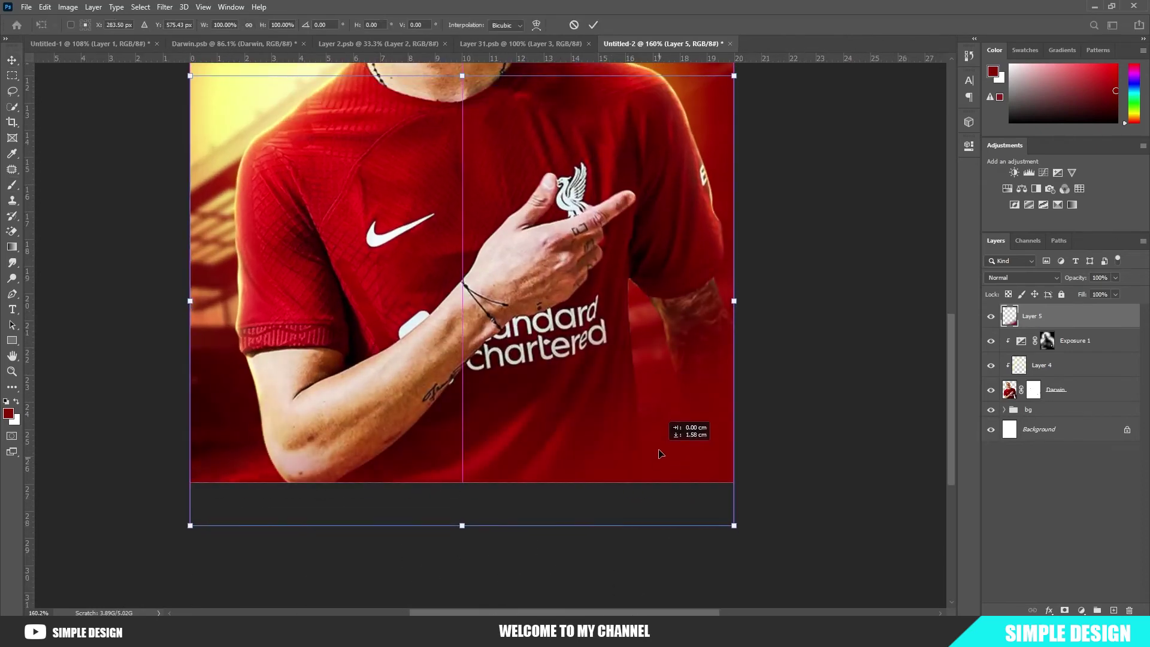
pyautogui.click(593, 25)
pyautogui.hotkey('ctrl', '0')
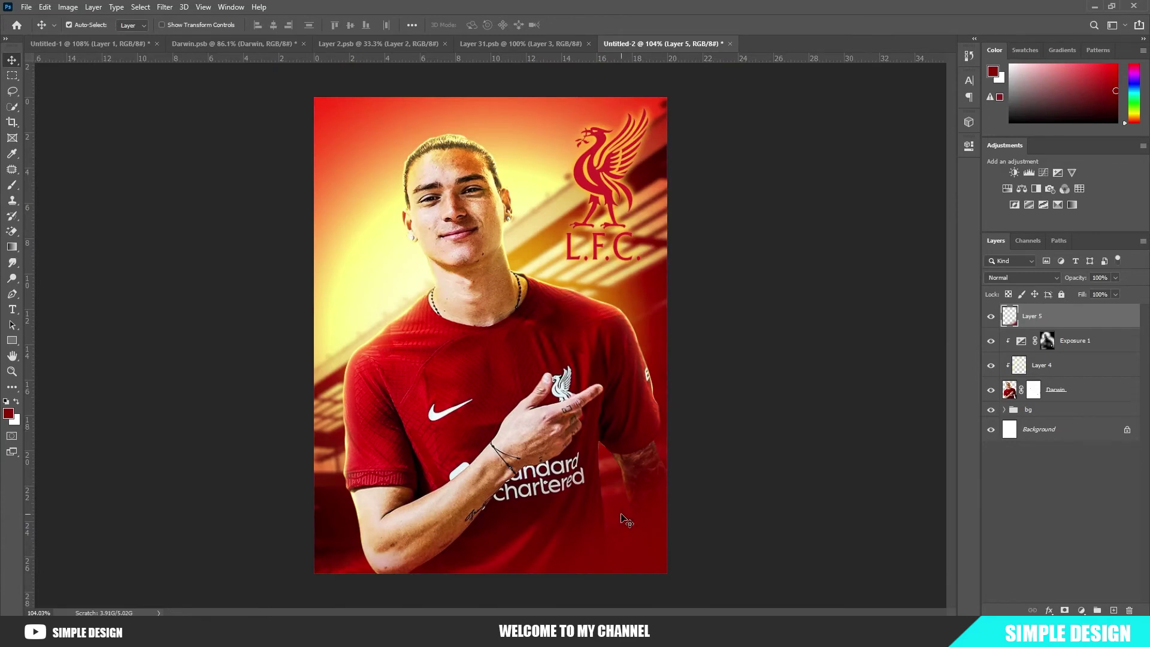
# Type 'DARWIN' in the Road Rage font across the lower shirt
pyautogui.press('t')
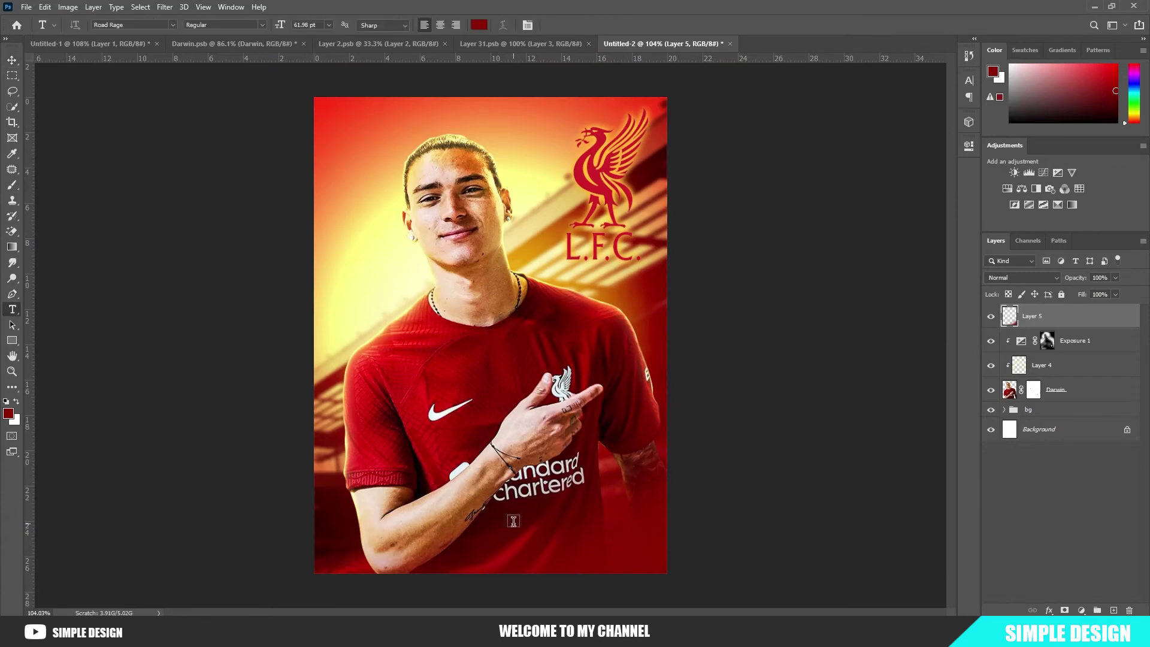
pyautogui.click(484, 503)
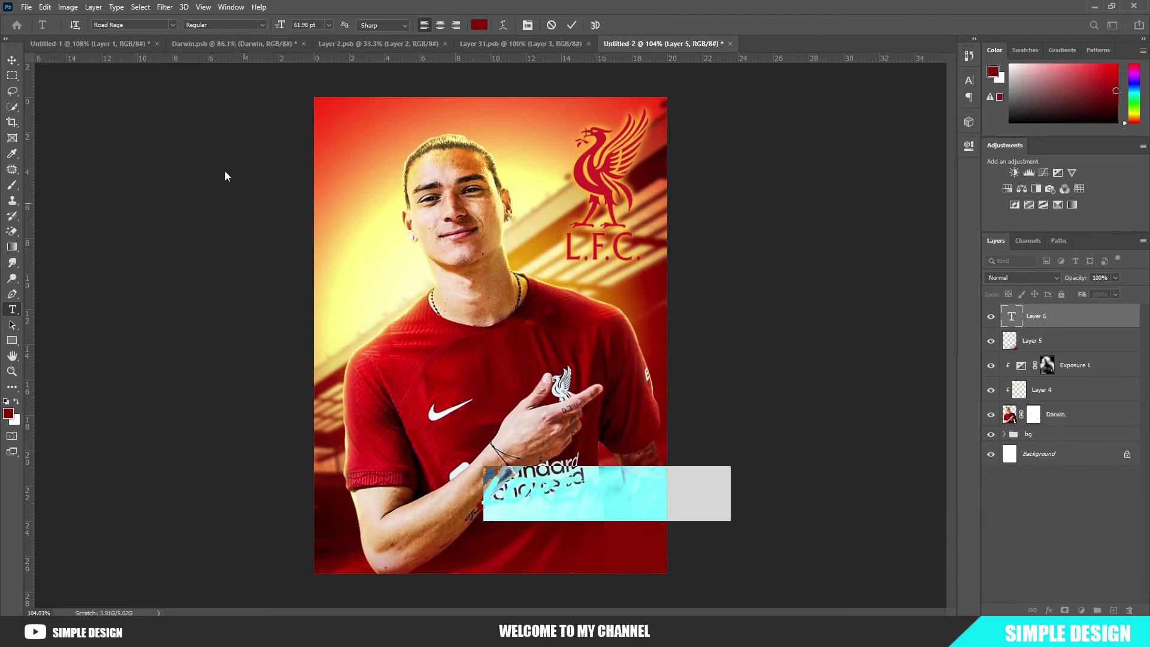
pyautogui.click(134, 23)
pyautogui.write('D')
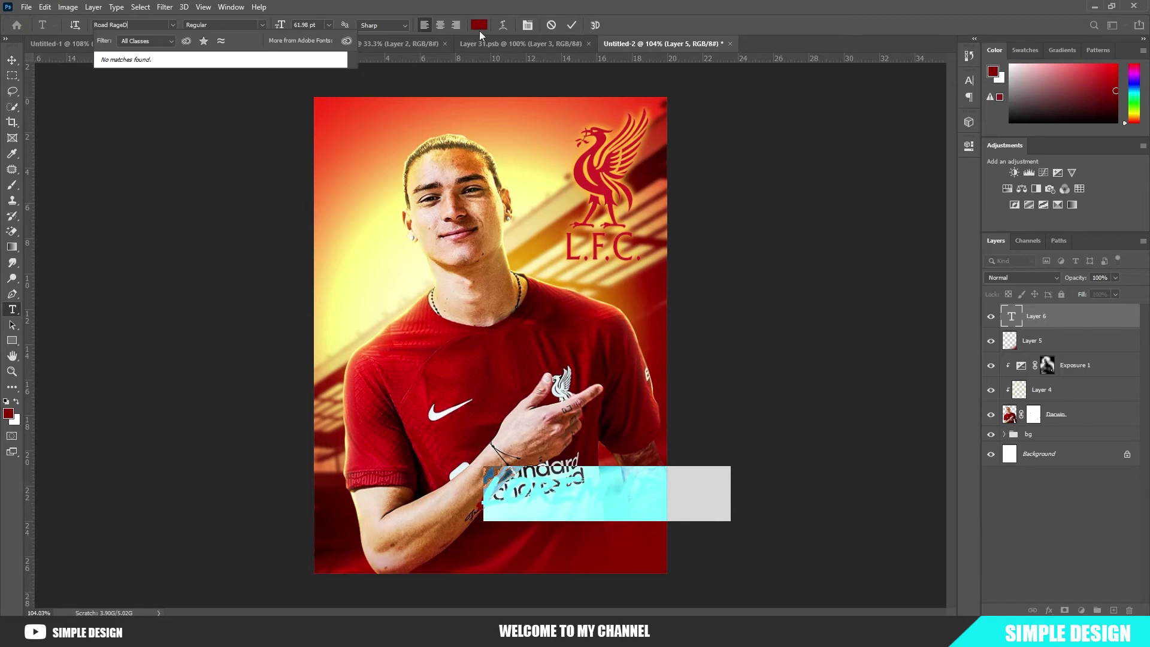
pyautogui.press('Escape')
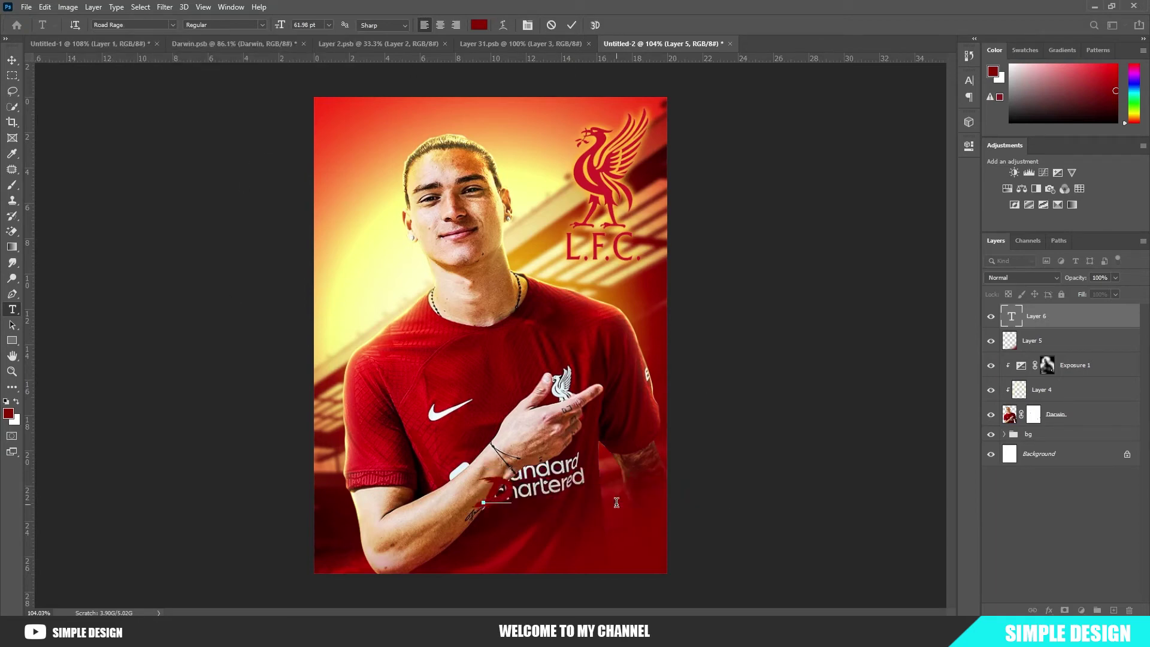
pyautogui.write('arwin')
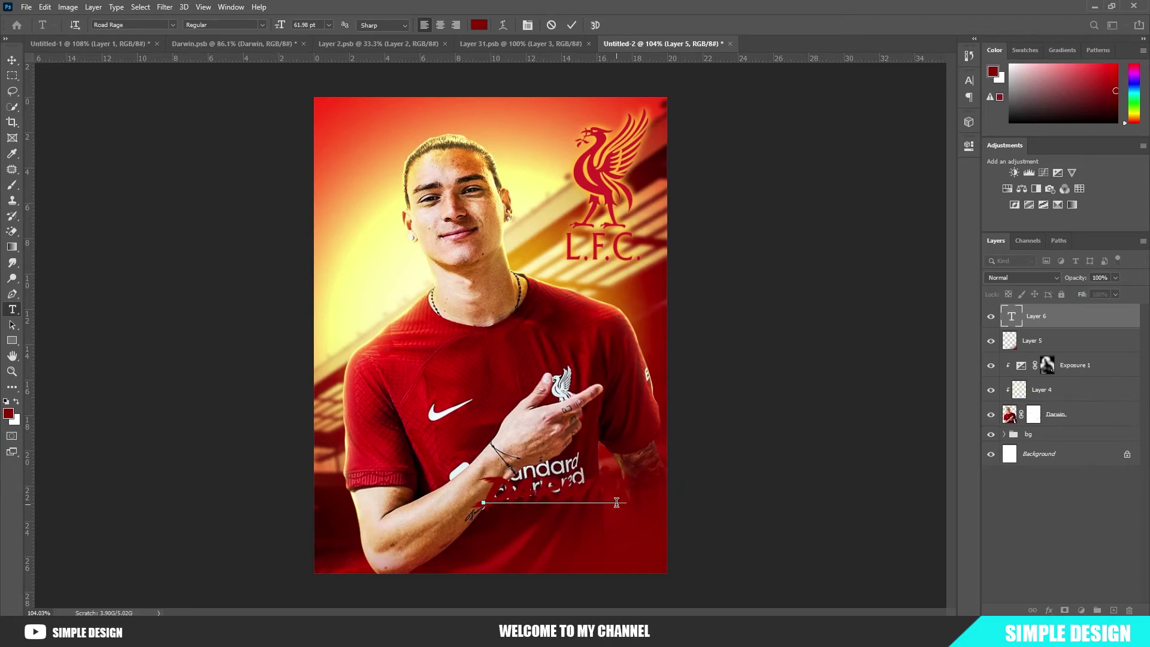
# Recolour the DARWIN text pale yellow sampled from the glow and commit it
pyautogui.hotkey('ctrl', 'a')
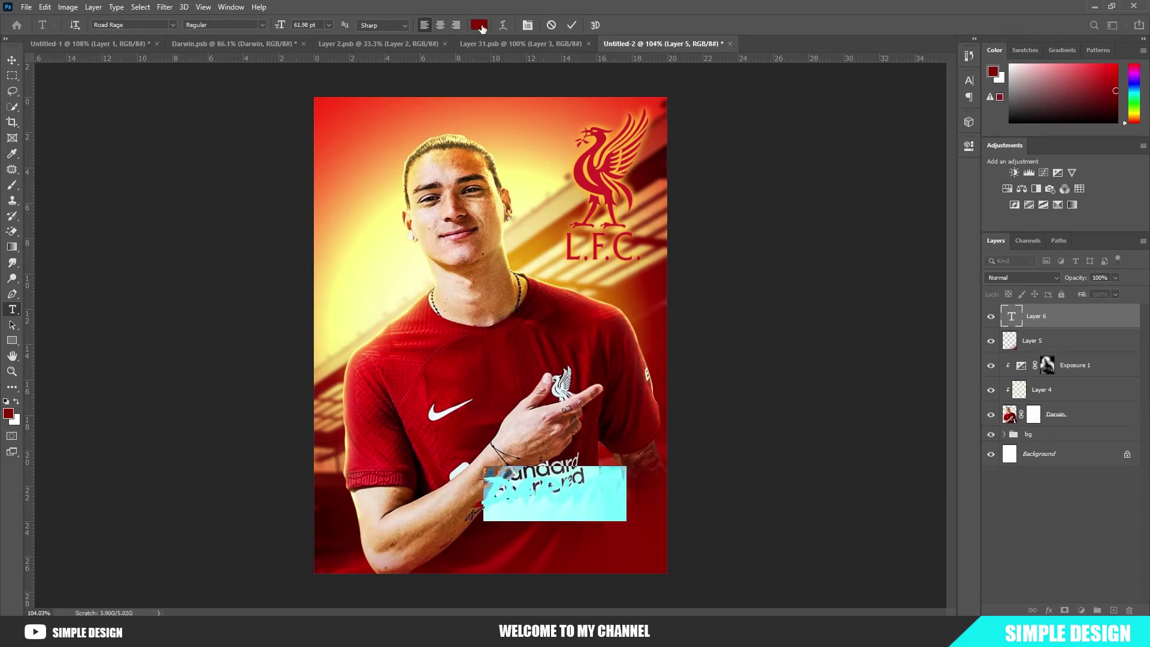
pyautogui.click(479, 26)
pyautogui.click(416, 266)
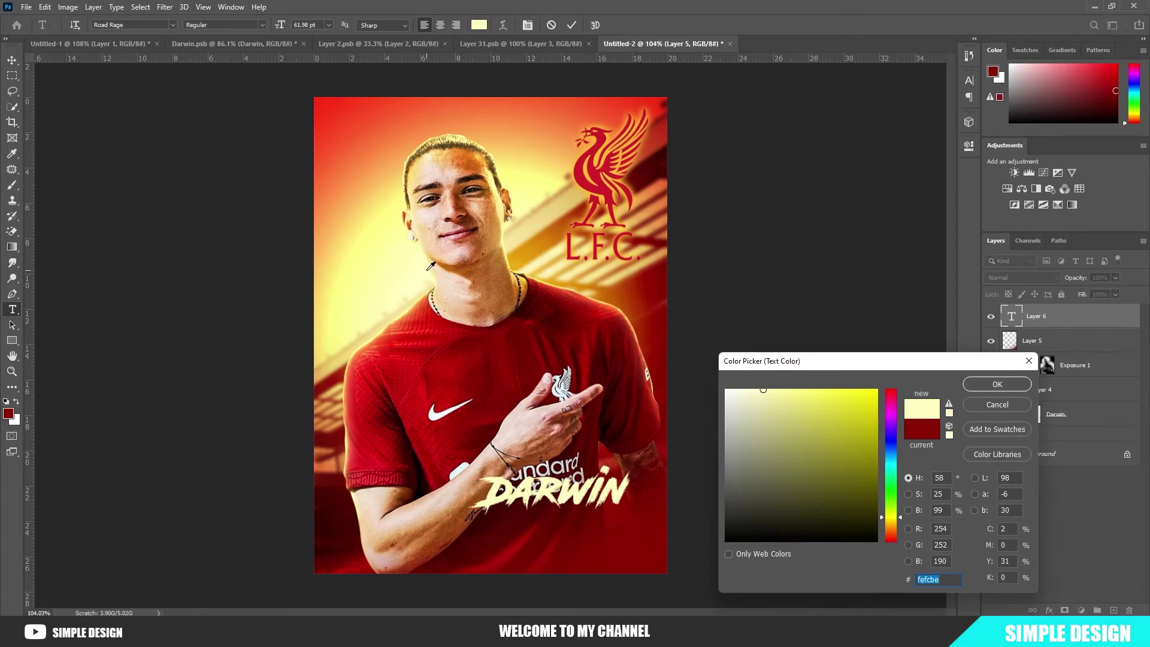
pyautogui.moveTo(429, 267); pyautogui.dragTo(397, 219)
pyautogui.click(965, 385)
pyautogui.click(571, 25)
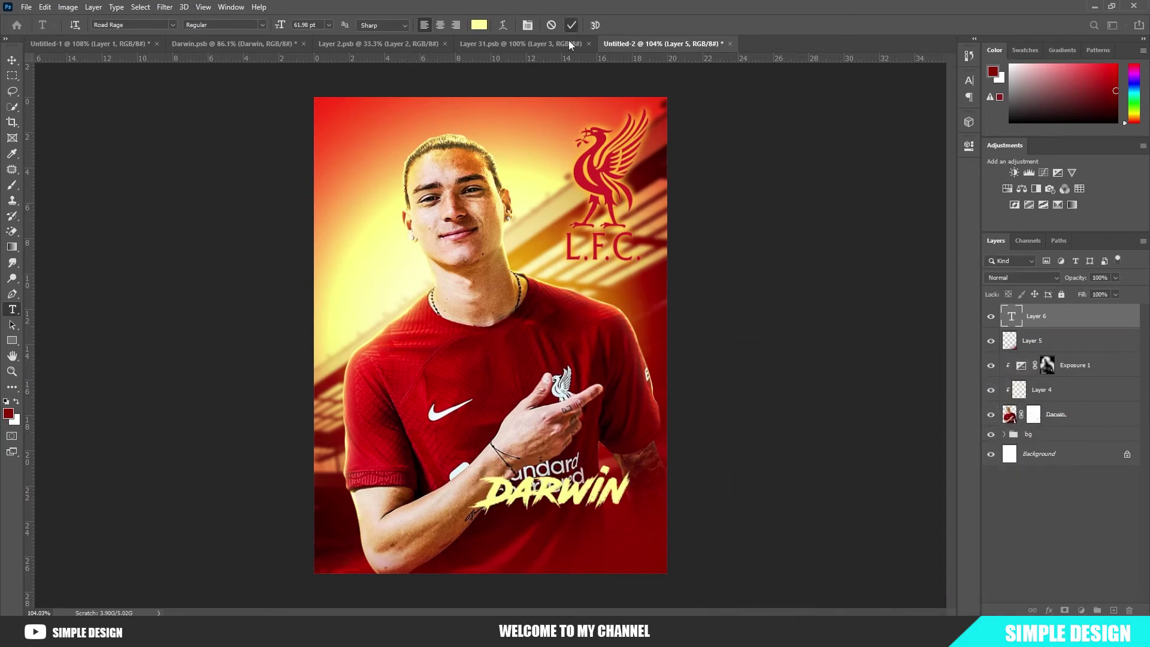
# Tilt DARWIN upward and place a duplicate copy just below it
pyautogui.hotkey('ctrl', 't')
pyautogui.moveTo(676, 451)
pyautogui.mouseDown()
pyautogui.moveTo(674, 438)
pyautogui.moveTo(634, 439)
pyautogui.moveTo(592, 464)
pyautogui.mouseUp()
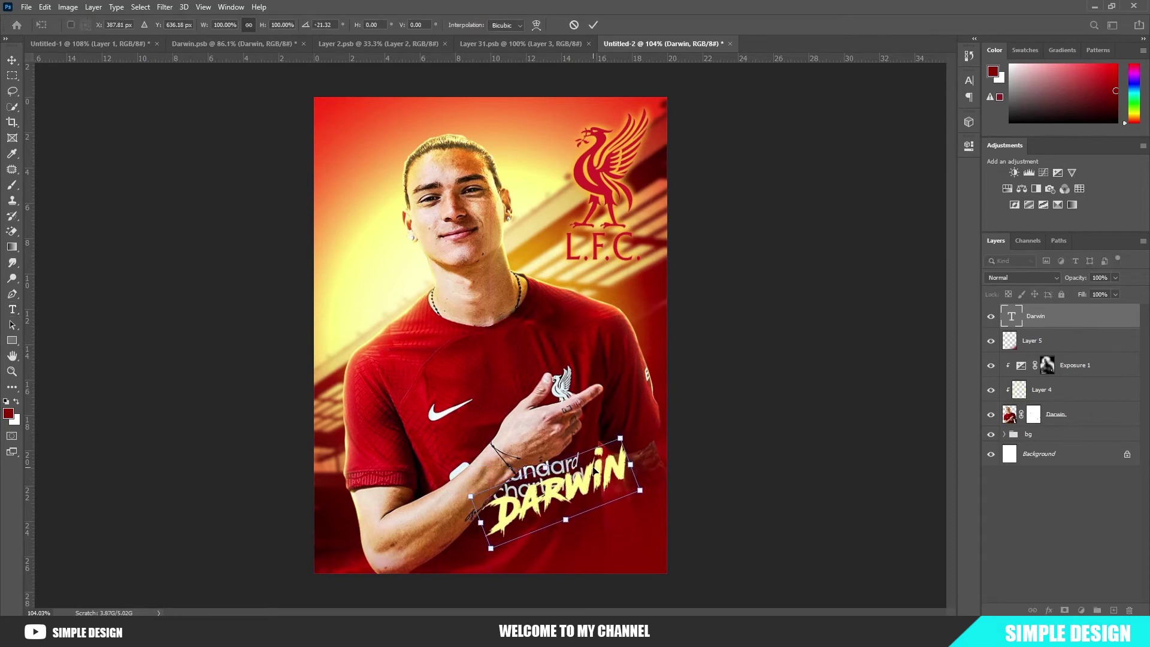
pyautogui.press('Return')
pyautogui.press('v')
pyautogui.scroll(3, 620, 342)
pyautogui.scroll(-1, 623, 338)
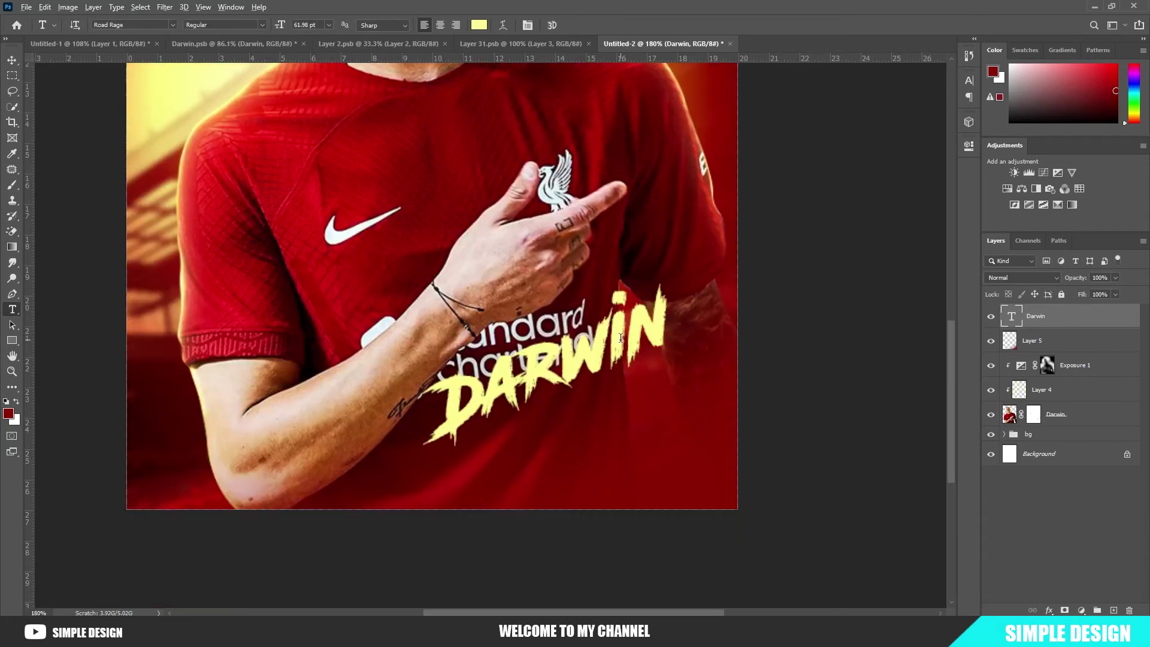
pyautogui.hotkey('alt', 'v')
pyautogui.press('Escape')
pyautogui.moveTo(619, 334); pyautogui.dragTo(655, 400)
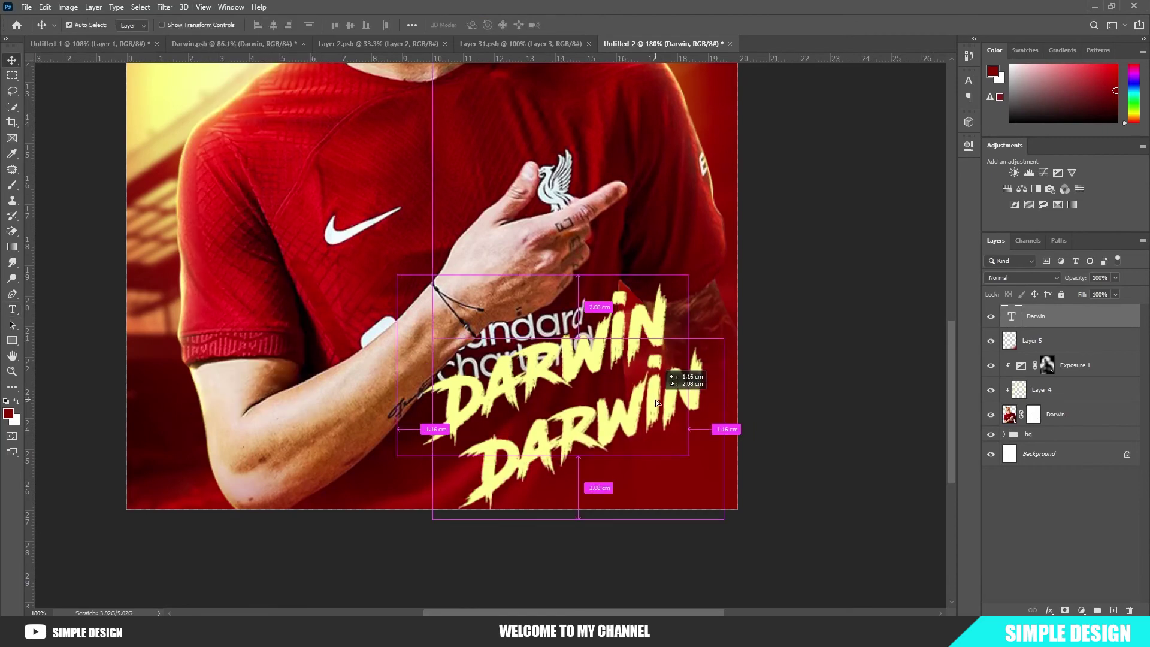
# Retype the copy as 'NÚÑEZ' and shrink it to sit under DARWIN
pyautogui.press('t')
pyautogui.doubleClick(655, 400)
pyautogui.write('NÚÑEZ')
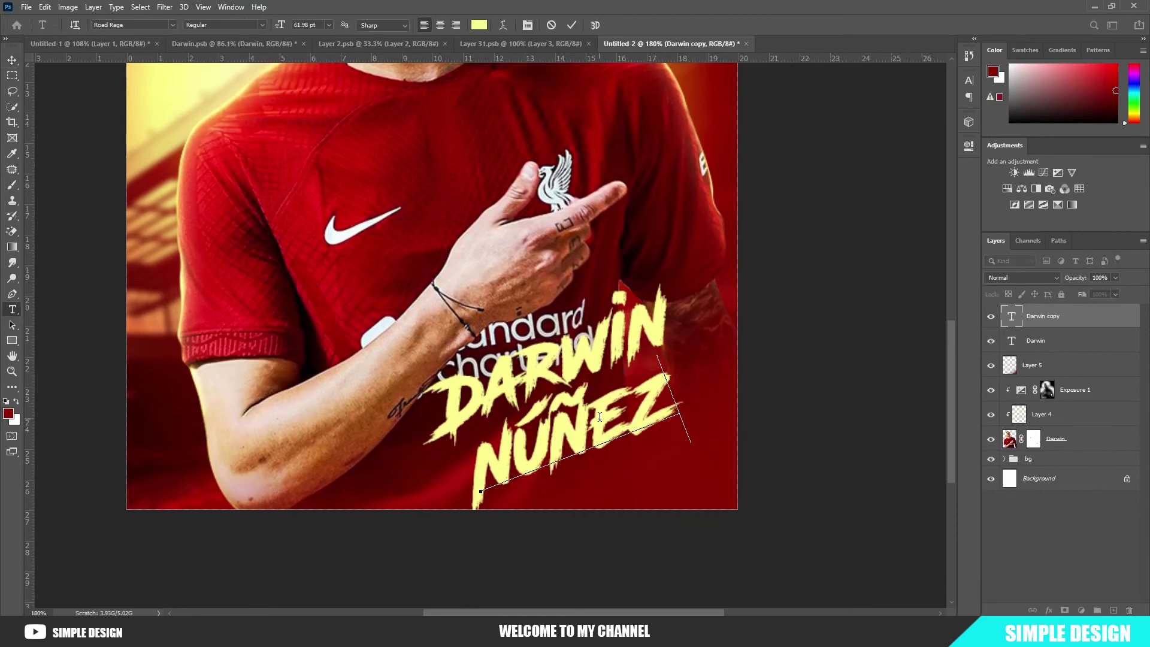
pyautogui.click(572, 25)
pyautogui.hotkey('ctrl', 't')
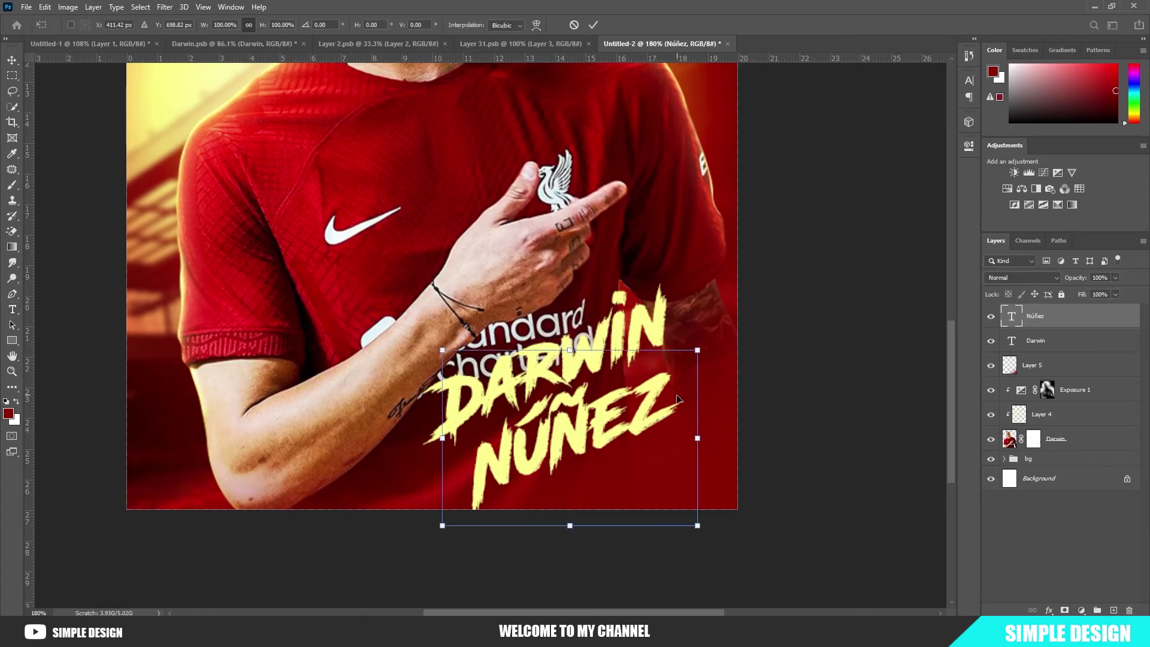
pyautogui.moveTo(699, 445)
pyautogui.mouseDown()
pyautogui.moveTo(643, 440)
pyautogui.moveTo(602, 396)
pyautogui.moveTo(648, 420)
pyautogui.mouseUp()
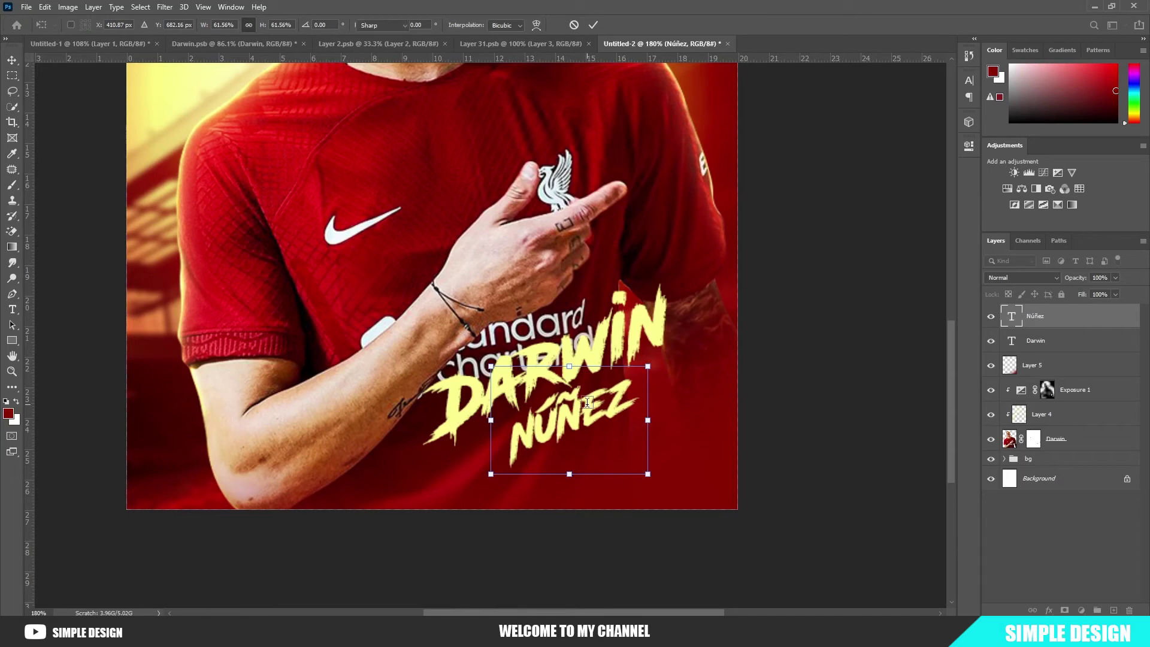
pyautogui.press('Return')
pyautogui.hotkey('ctrl', '0')
# Move the DARWIN and NÚÑEZ layers together toward the poster's lower right
pyautogui.keyDown('shift'); pyautogui.click(1075, 340); pyautogui.keyUp('shift')
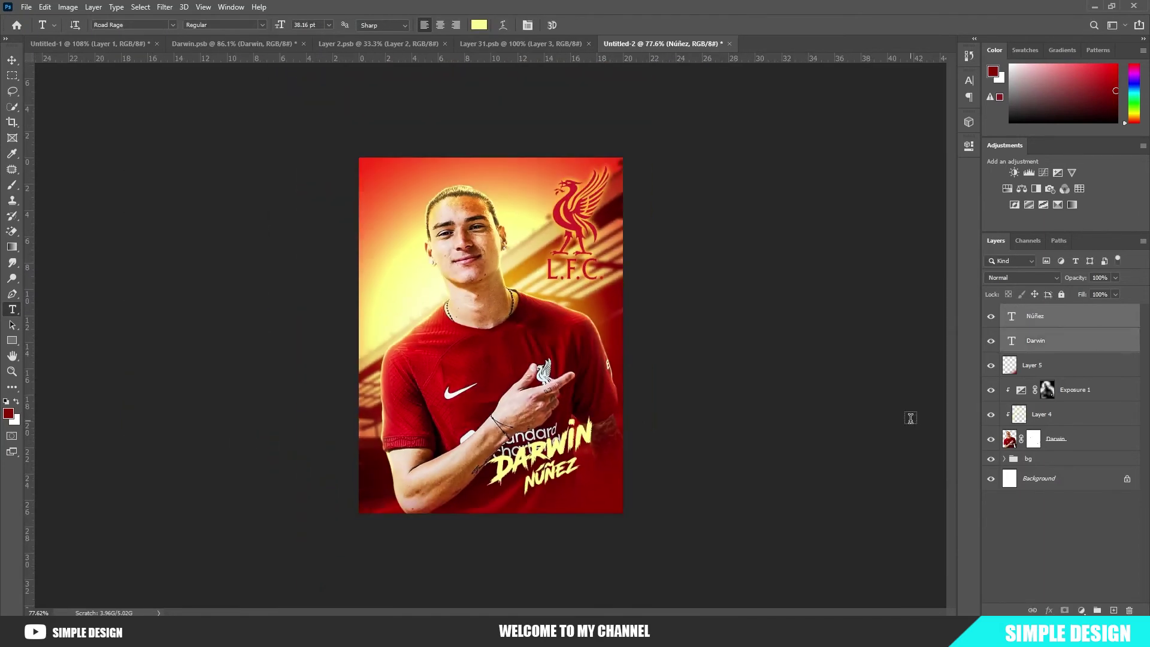
pyautogui.hotkey('ctrl', 't')
pyautogui.moveTo(544, 454); pyautogui.dragTo(551, 464)
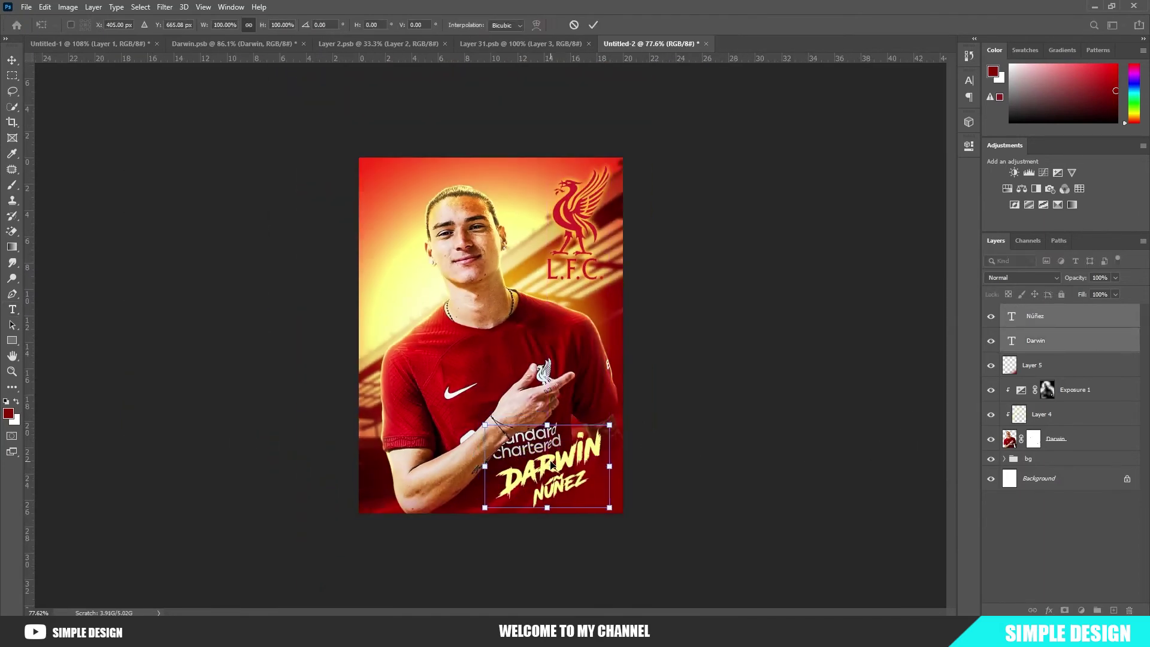
pyautogui.press('Return')
pyautogui.scroll(3, 518, 494)
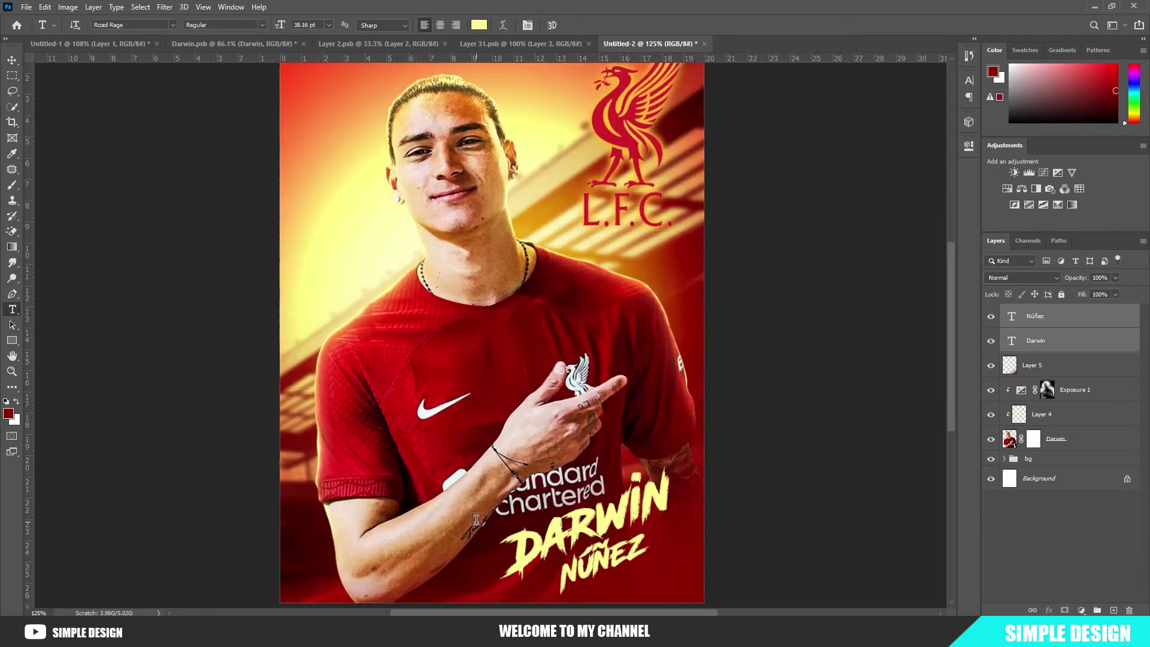
pyautogui.scroll(2, 512, 493)
pyautogui.scroll(-2, 527, 473)
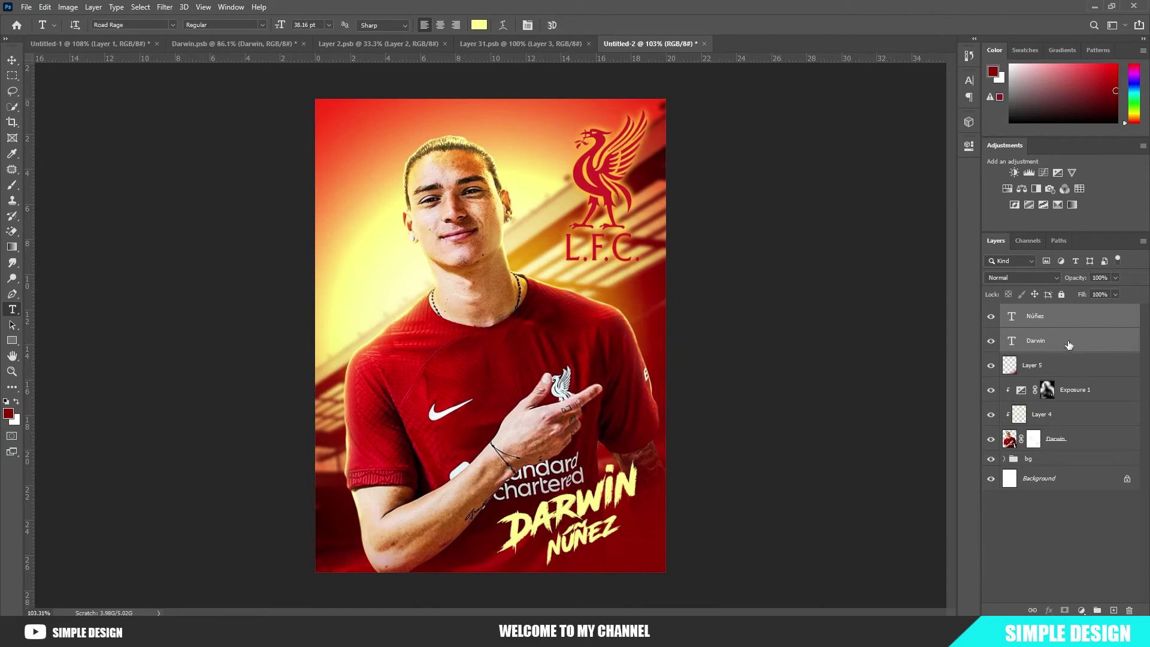
# Add a Solid Color fill above Layer 5, sampled from the yellow name text
pyautogui.click(1072, 365)
pyautogui.click(1081, 610)
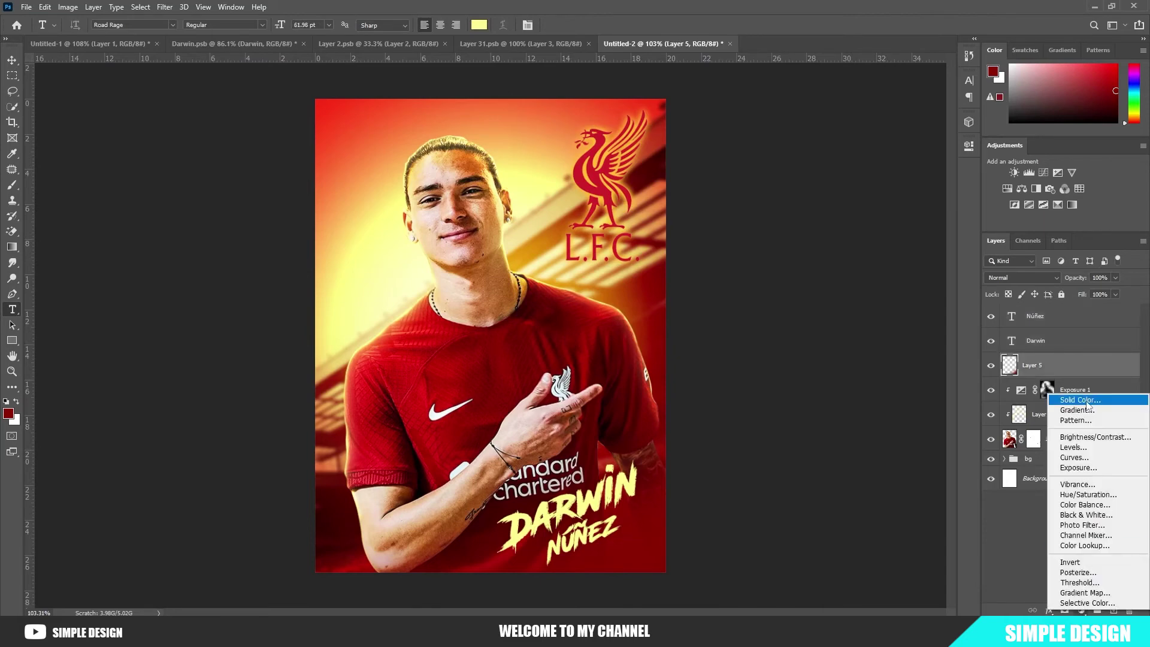
pyautogui.click(1087, 404)
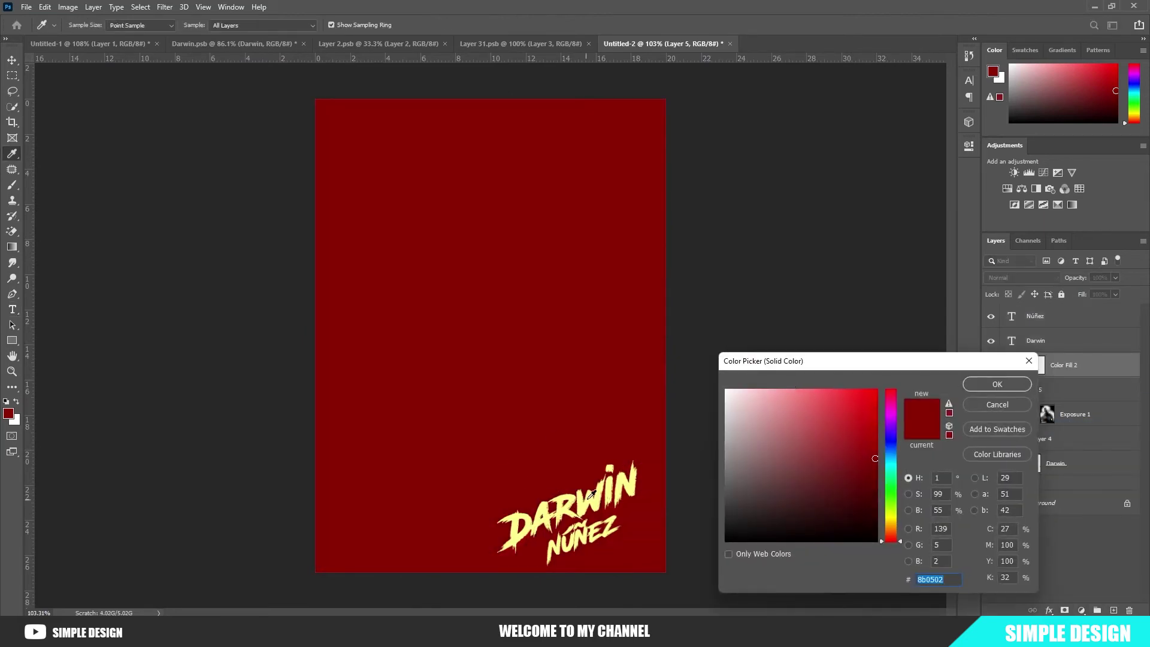
pyautogui.click(630, 484)
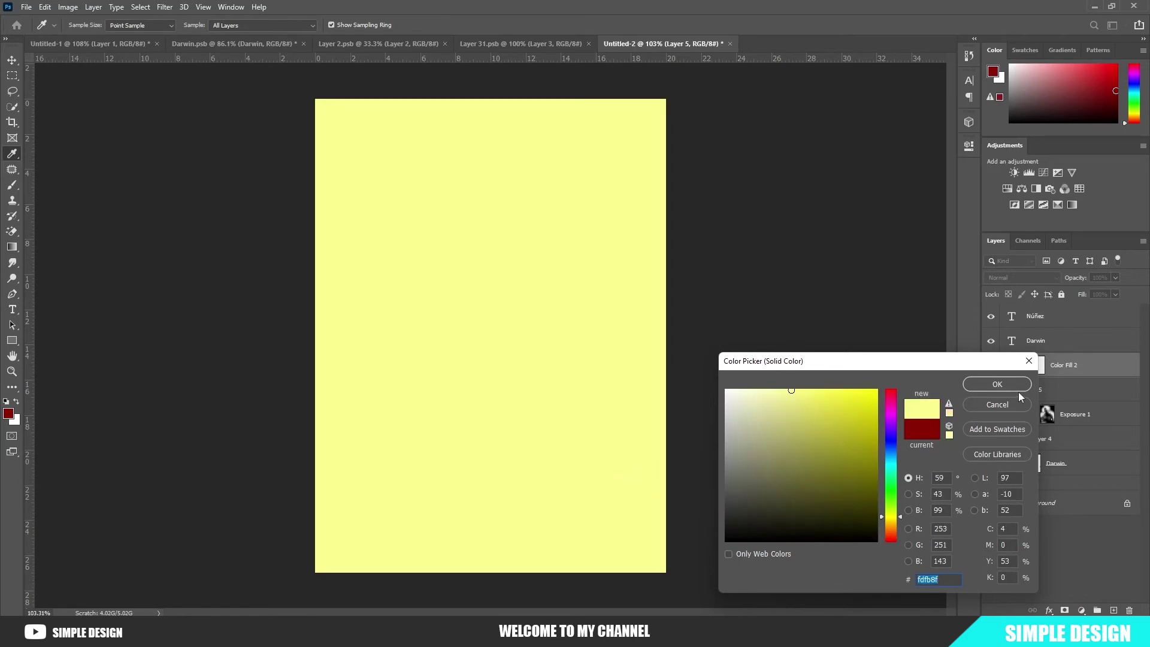
pyautogui.click(997, 384)
# Set the yellow fill layer to Overlay blend mode at 9% opacity
pyautogui.click(1018, 278)
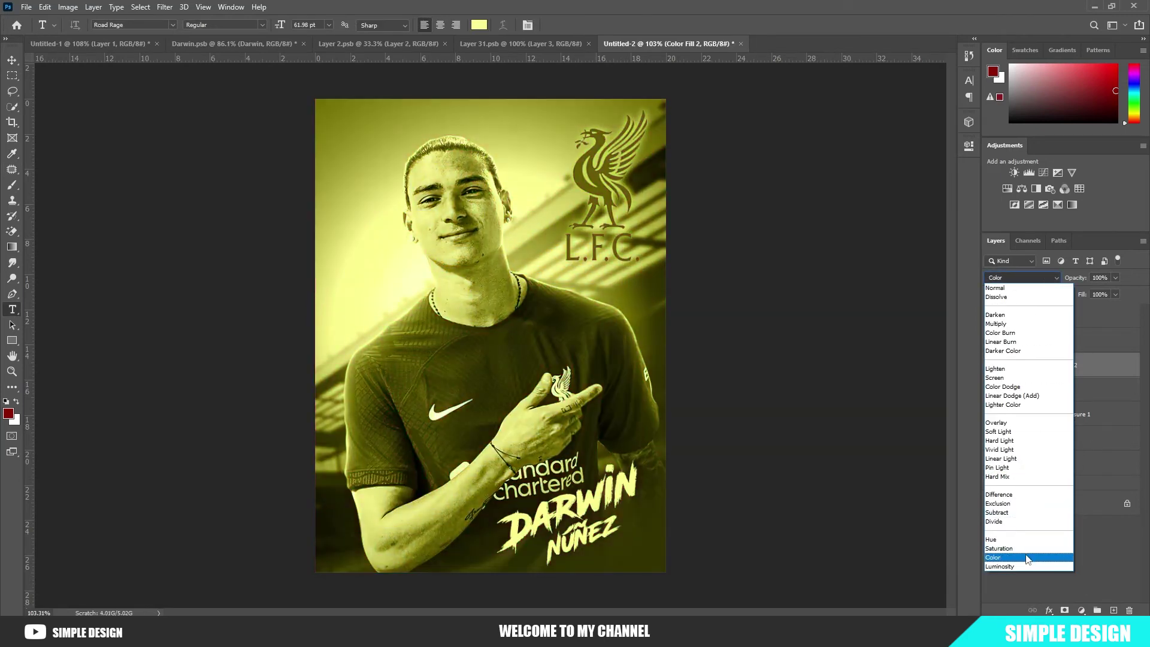
pyautogui.click(1021, 426)
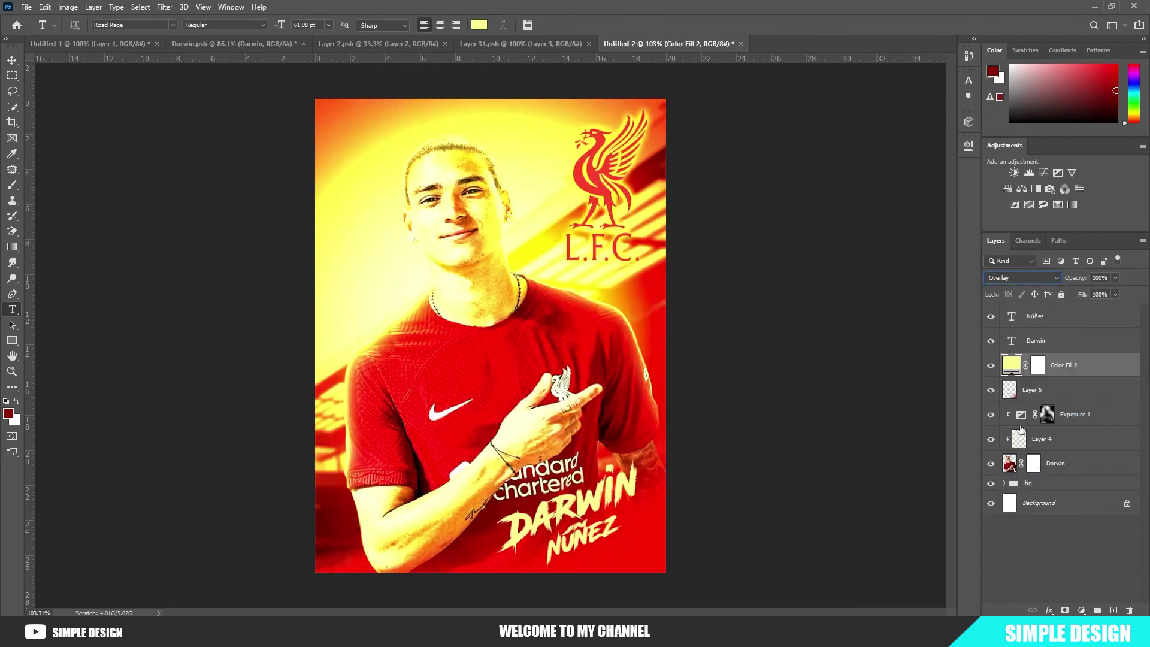
pyautogui.moveTo(1076, 281); pyautogui.dragTo(1030, 282)
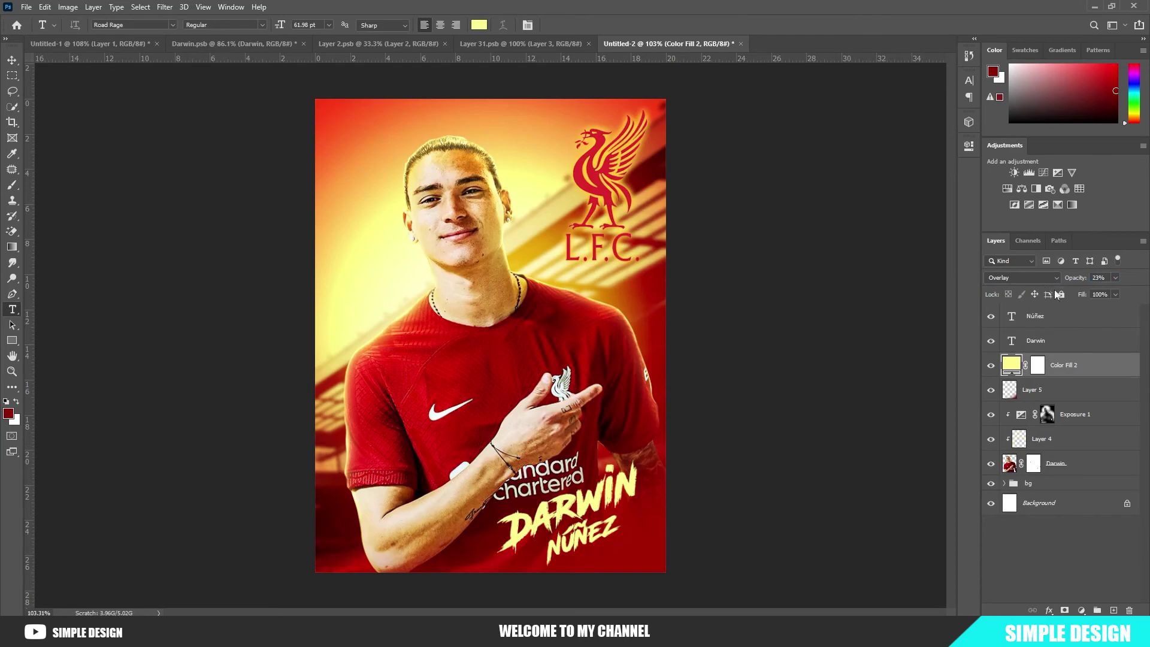
pyautogui.click(991, 364)
pyautogui.moveTo(1078, 281); pyautogui.dragTo(1078, 278)
pyautogui.click(1071, 524)
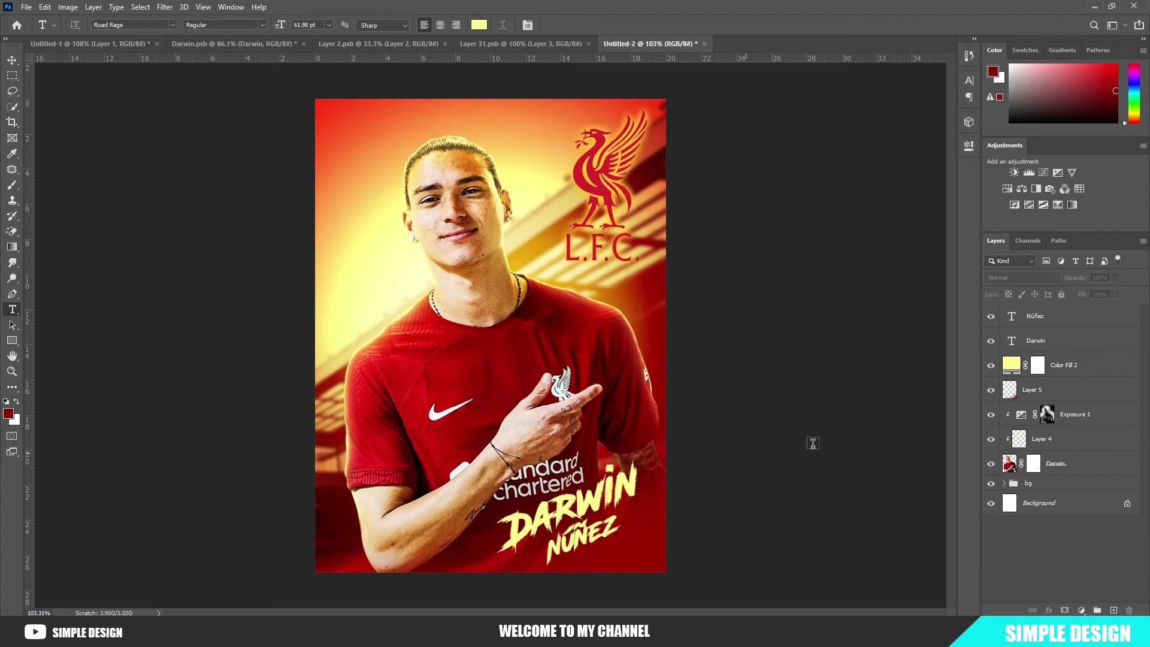
# Group the DARWIN and NÚÑEZ layers into Group 1 and enable Drop Shadow on it
pyautogui.click(1086, 339)
pyautogui.keyDown('shift'); pyautogui.click(1064, 323); pyautogui.keyUp('shift')
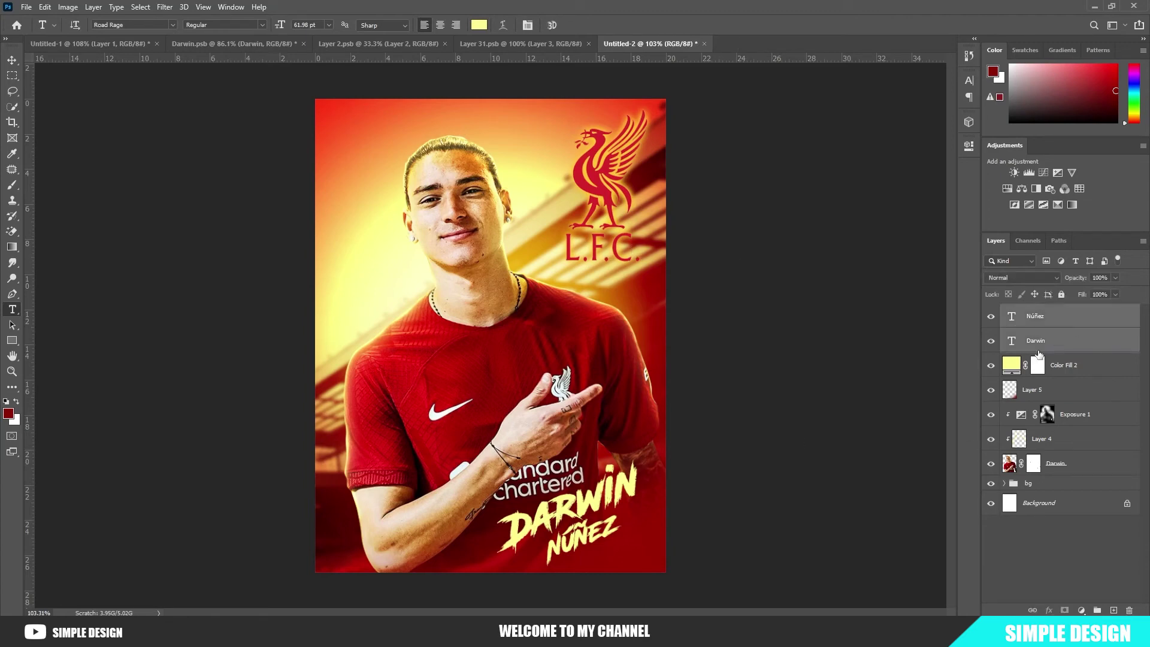
pyautogui.hotkey('ctrl', 'g')
pyautogui.rightClick(1064, 310)
pyautogui.click(979, 149)
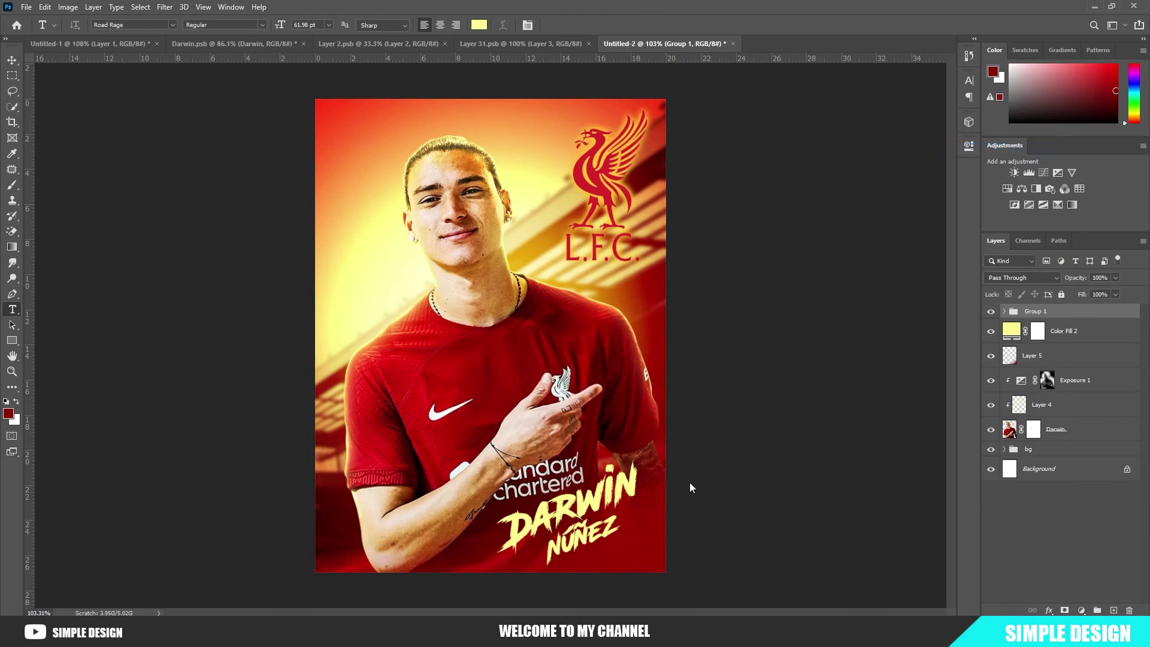
pyautogui.click(708, 513)
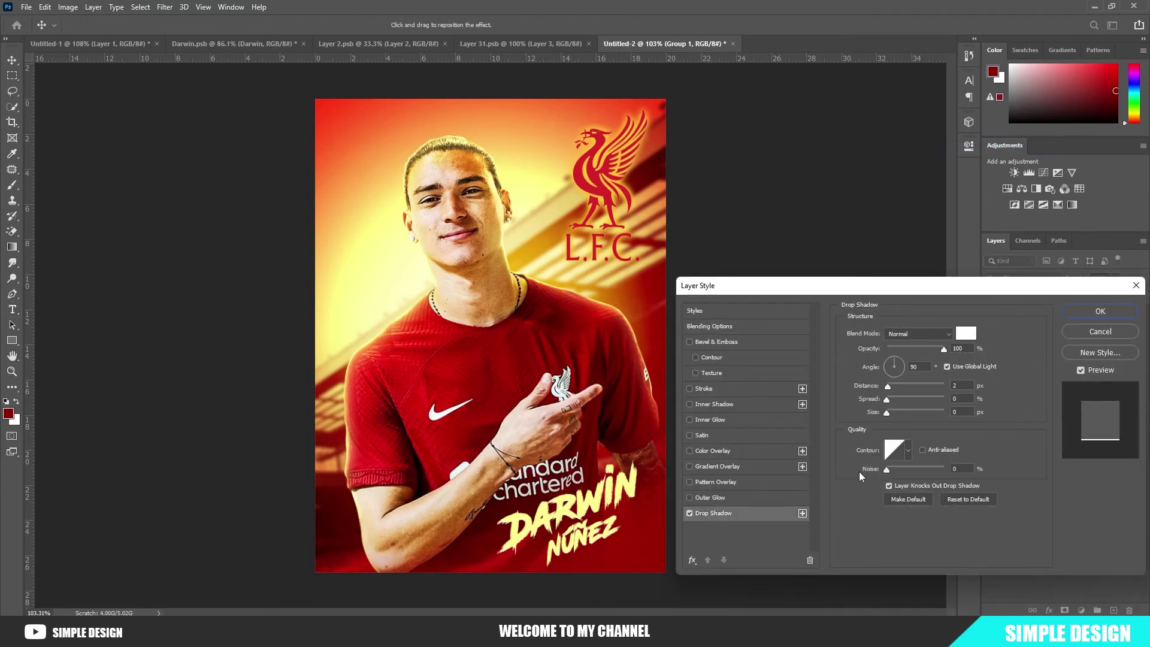
# Set the drop shadow colour to #290000 and enlarge its size to about 78 px
pyautogui.click(966, 334)
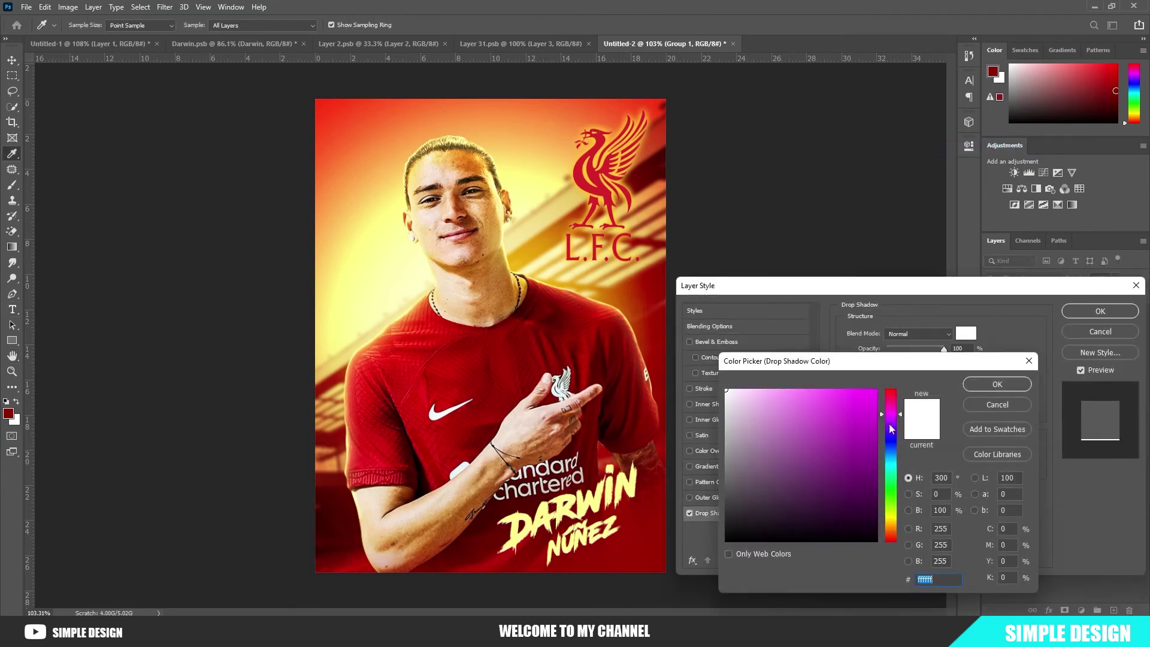
pyautogui.click(727, 530)
pyautogui.moveTo(891, 413); pyautogui.dragTo(892, 390)
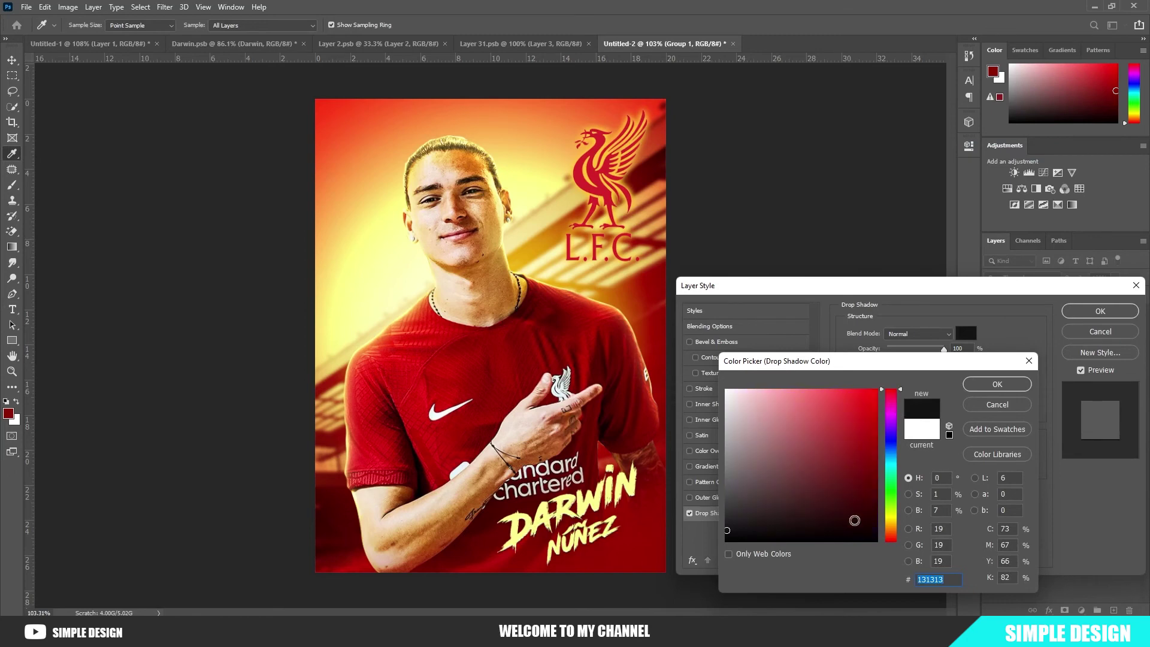
pyautogui.write('290000')
pyautogui.click(993, 383)
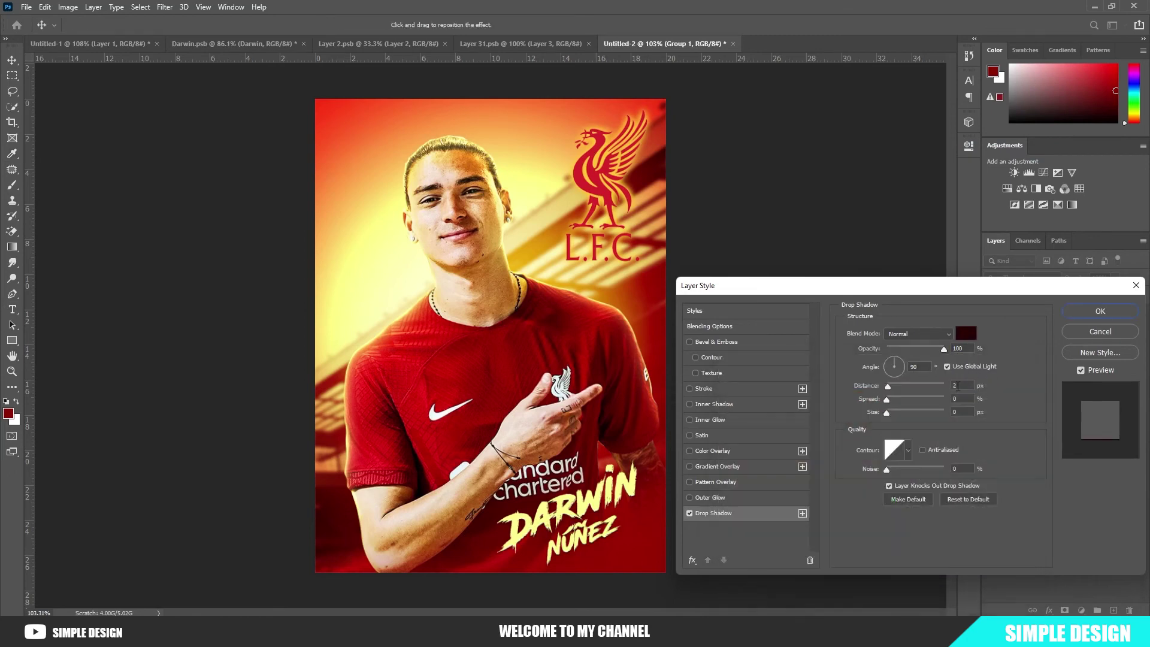
pyautogui.moveTo(890, 415); pyautogui.dragTo(907, 411)
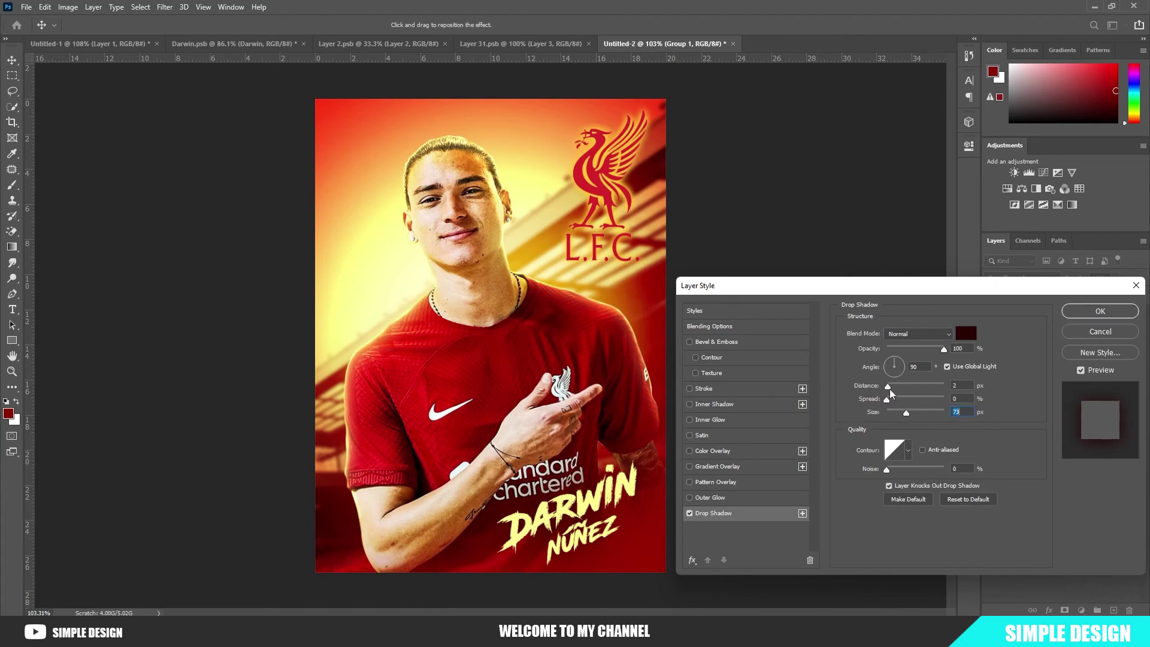
pyautogui.click(1078, 315)
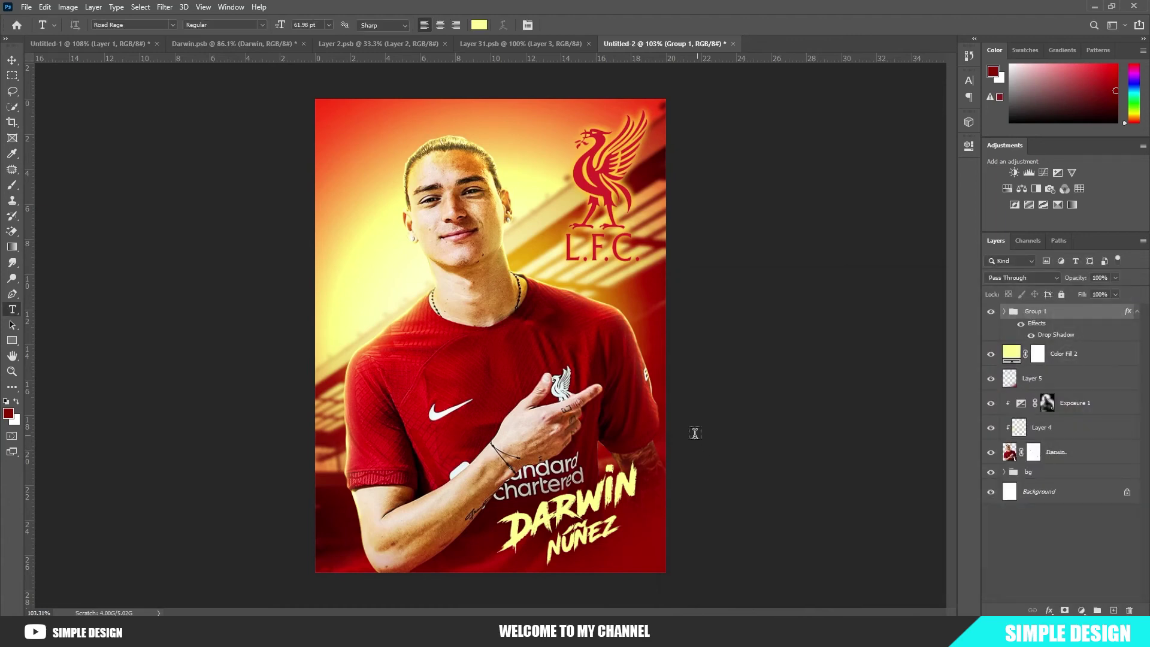
# Rotate the name group about 8° counter-clockwise and nudge it slightly up and right
pyautogui.scroll(5, 600, 557)
pyautogui.scroll(-1, 601, 557)
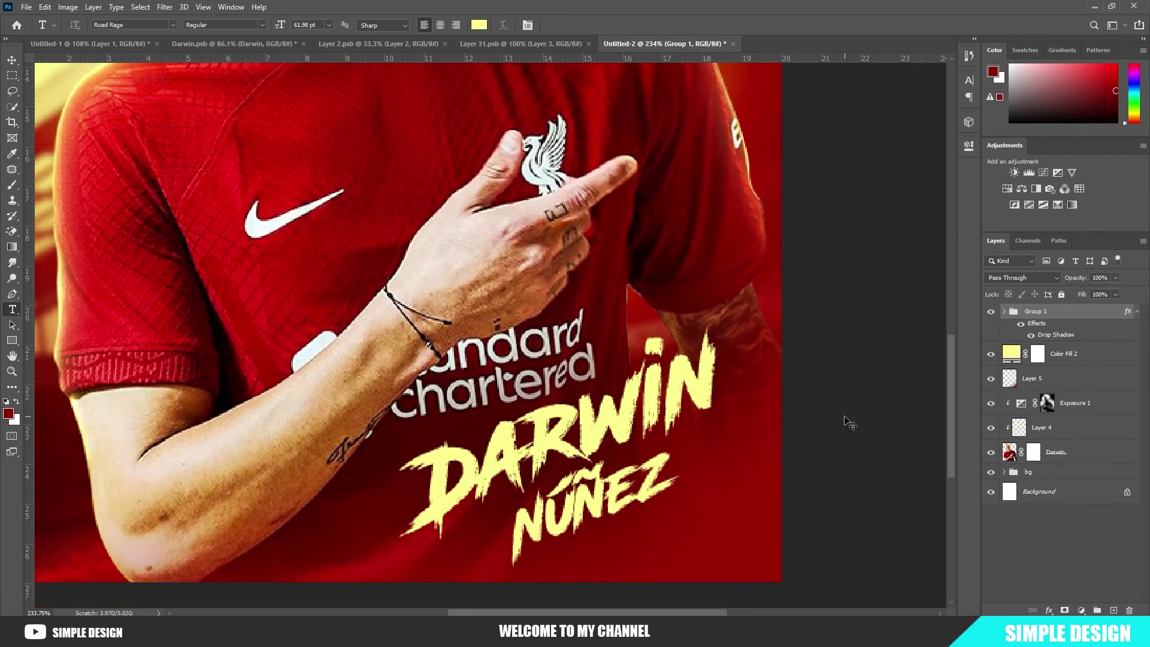
pyautogui.hotkey('ctrl', 't')
pyautogui.moveTo(757, 310); pyautogui.dragTo(733, 257)
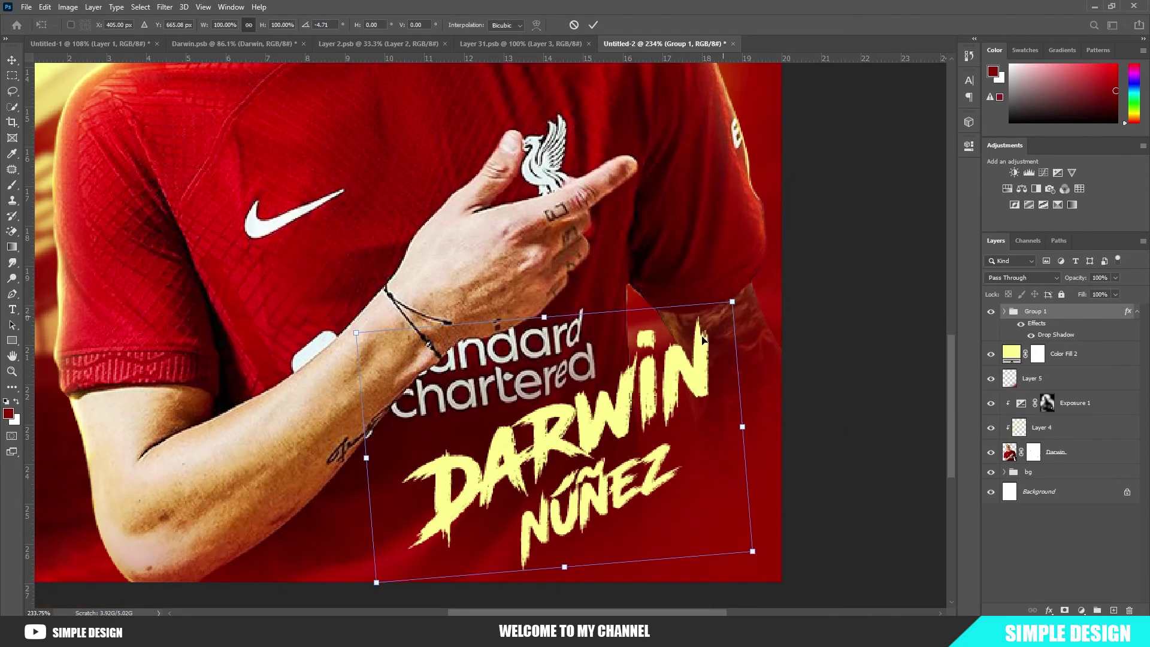
pyautogui.moveTo(626, 359); pyautogui.dragTo(640, 345)
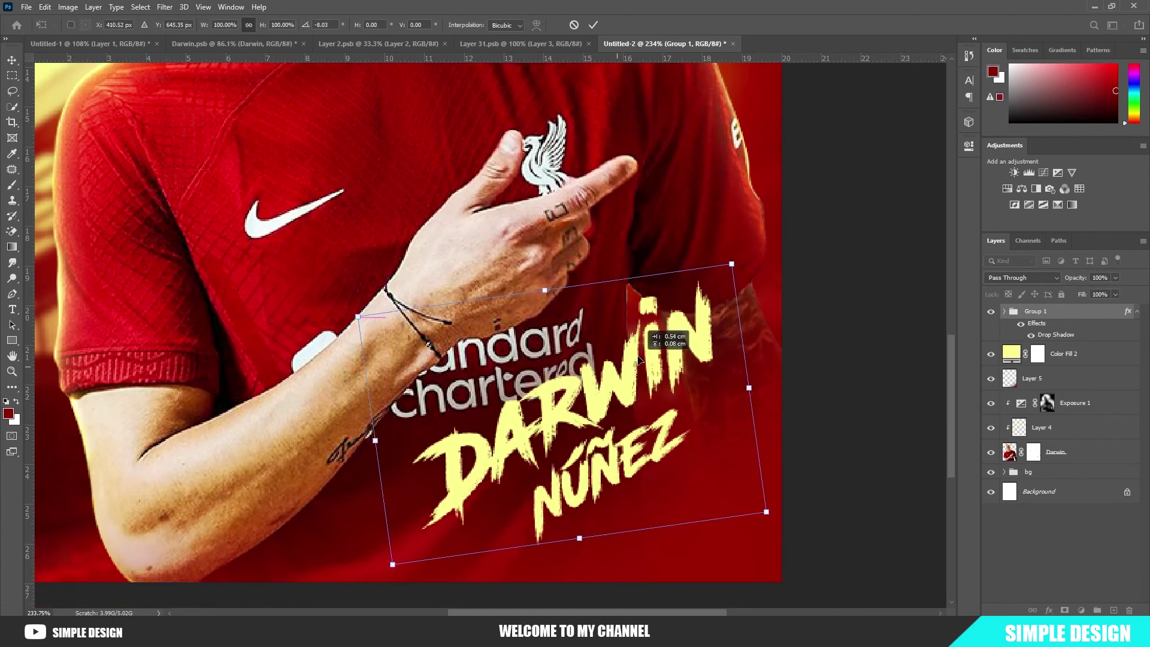
pyautogui.press('Return')
pyautogui.press('t')
pyautogui.scroll(-2, 715, 467)
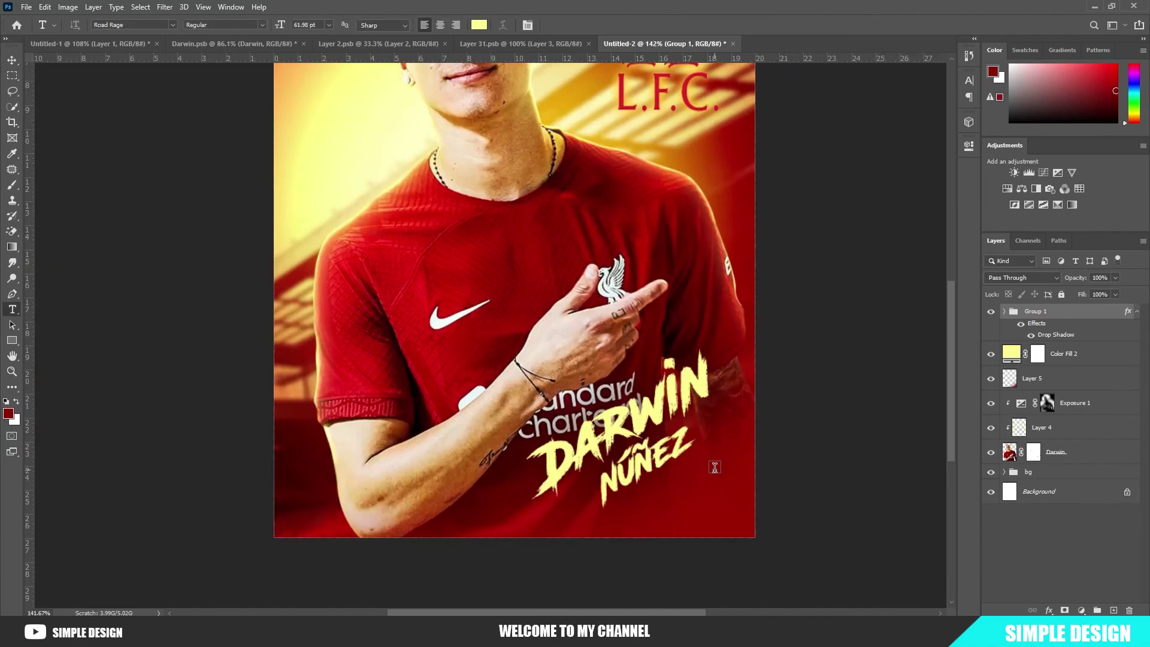
pyautogui.scroll(-2, 715, 467)
pyautogui.scroll(-2, 715, 466)
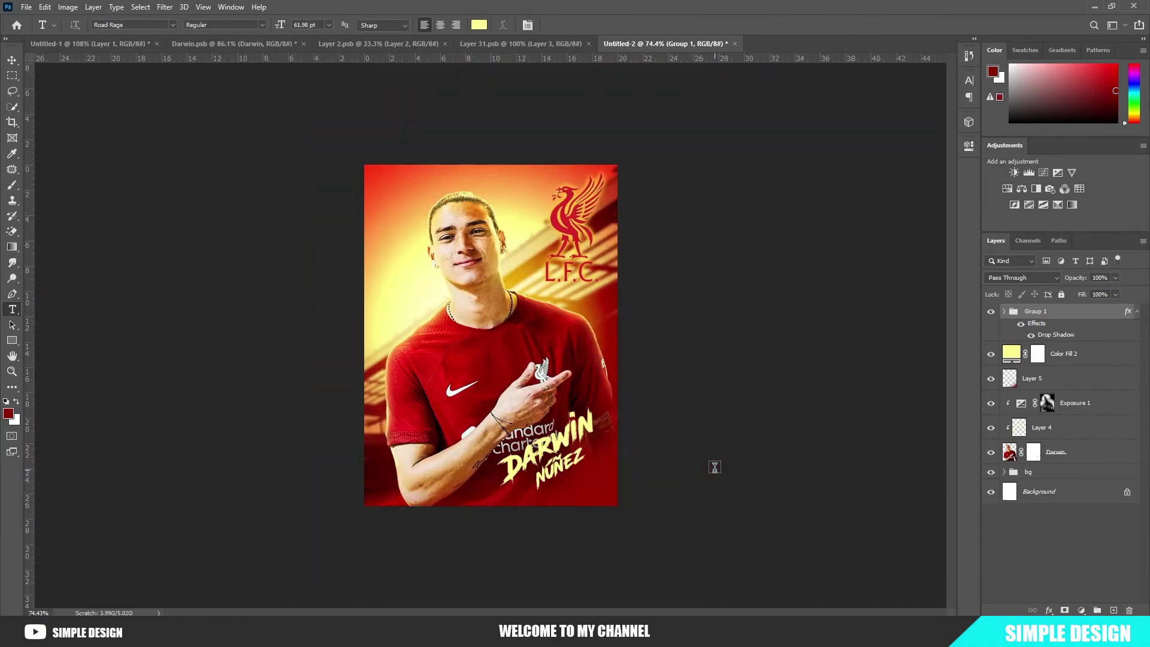
# Stamp all visible layers into Layer 6, convert it to a smart object, and open Camera Raw Filter
pyautogui.hotkey('ctrl', 'shift', 'alt', 'e')
pyautogui.rightClick(1058, 311)
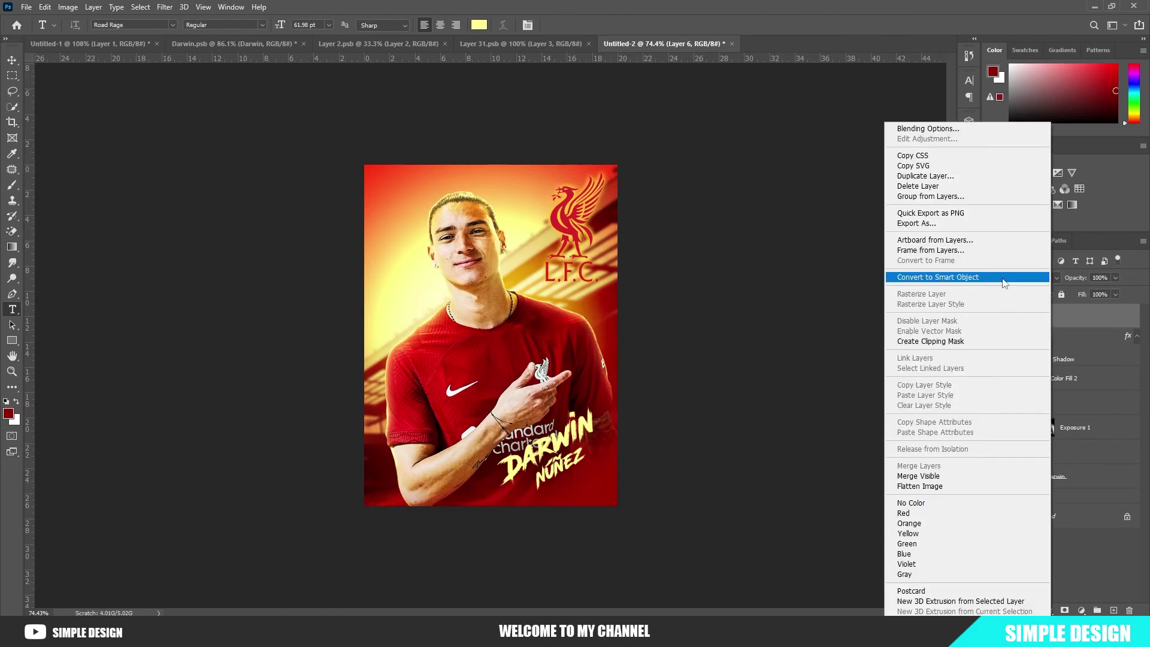
pyautogui.click(983, 278)
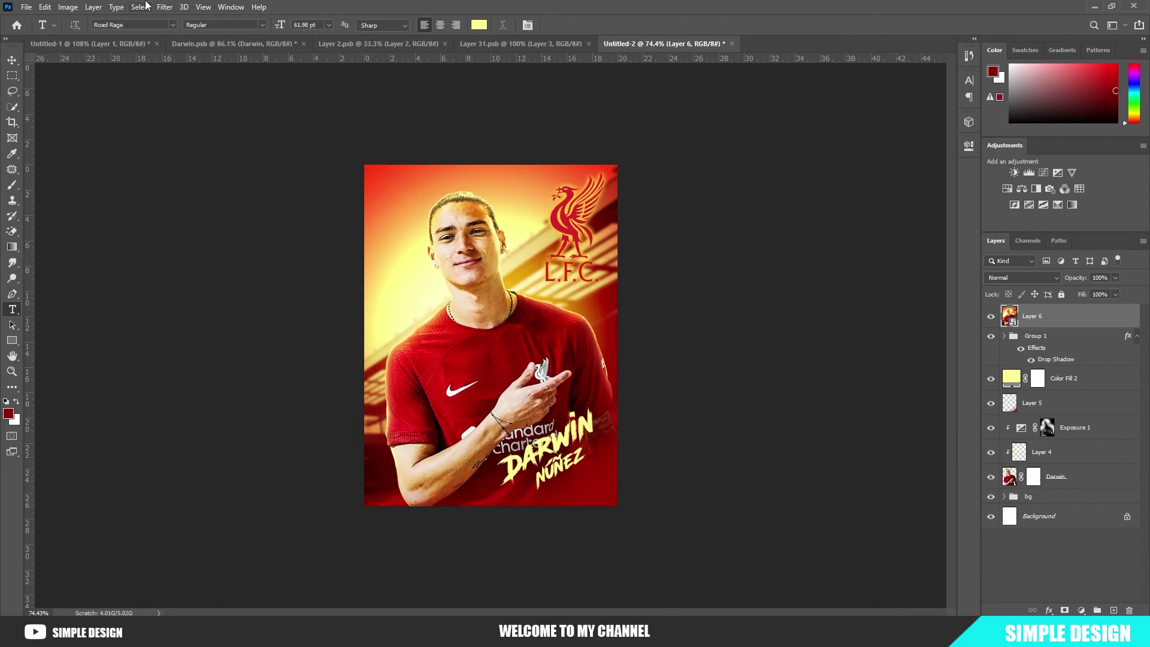
pyautogui.click(165, 7)
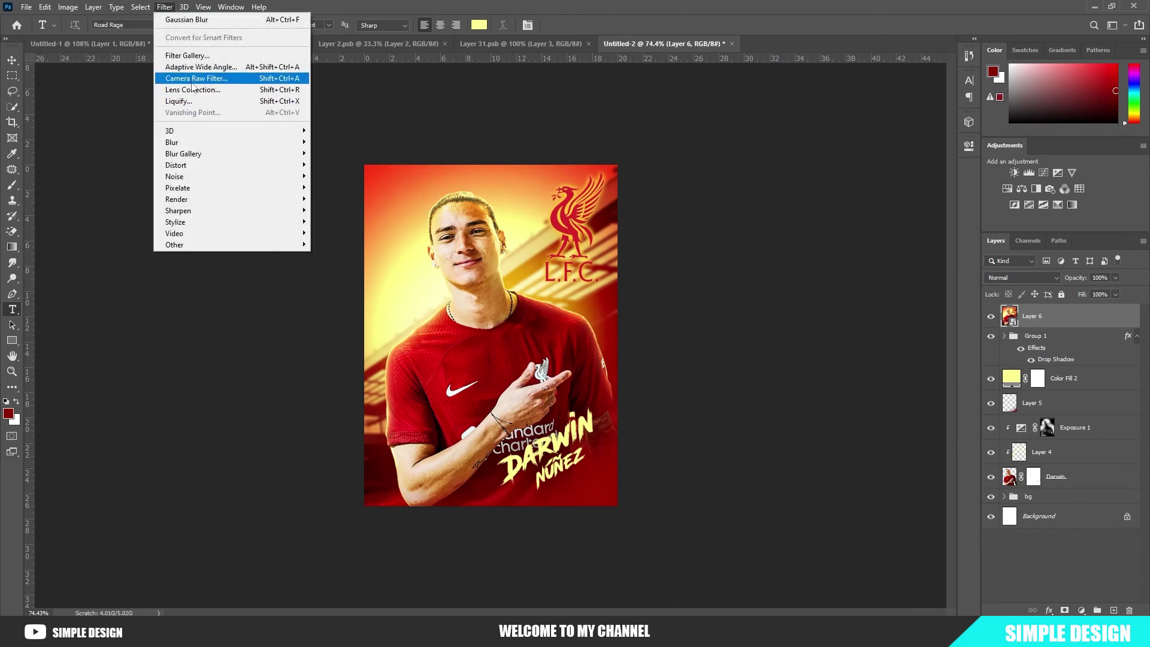
pyautogui.click(194, 89)
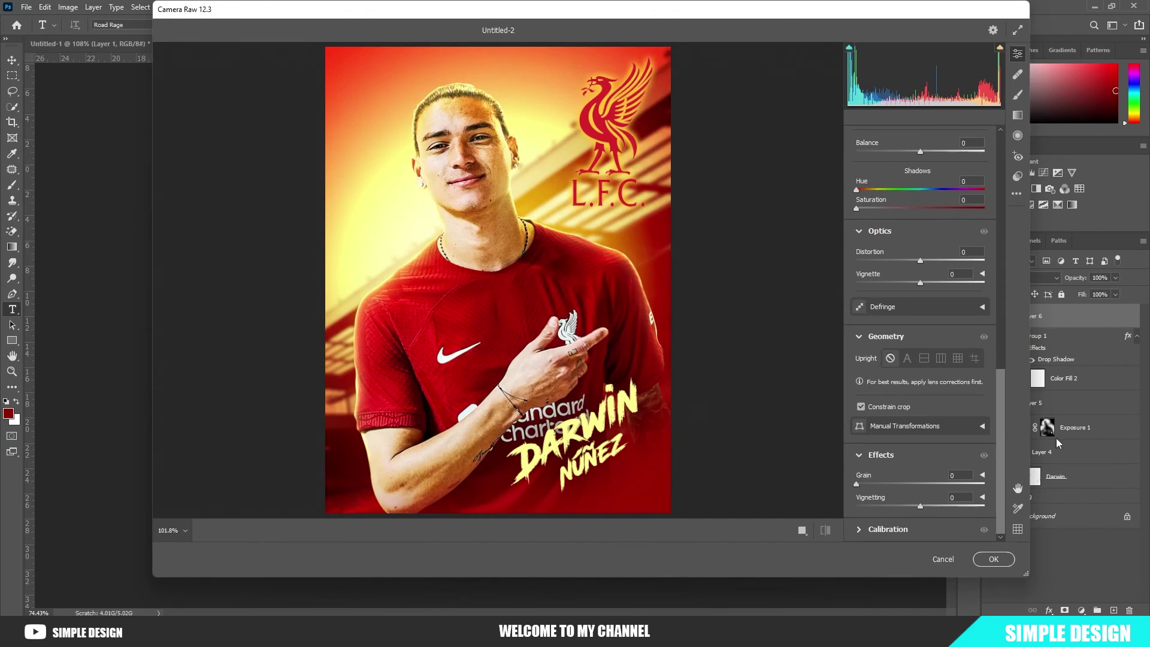
# Set Temperature +2, Contrast +23, Highlights -11, Texture +27 and Clarity +15
pyautogui.moveTo(999, 413); pyautogui.dragTo(1006, 122)
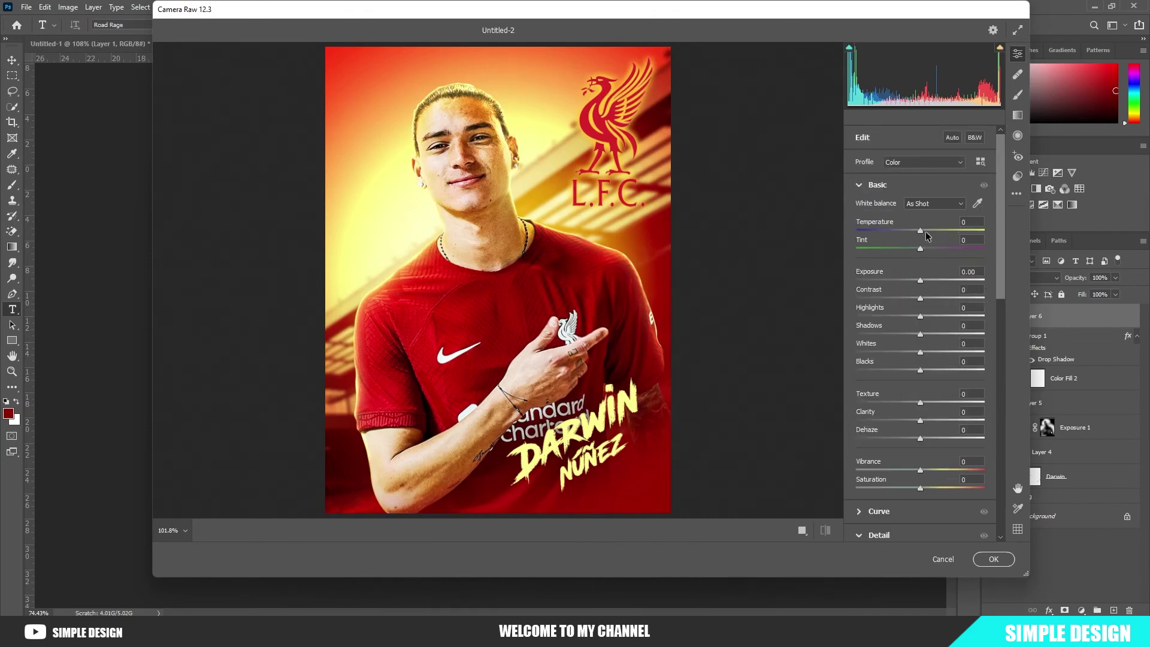
pyautogui.moveTo(925, 232); pyautogui.dragTo(922, 232)
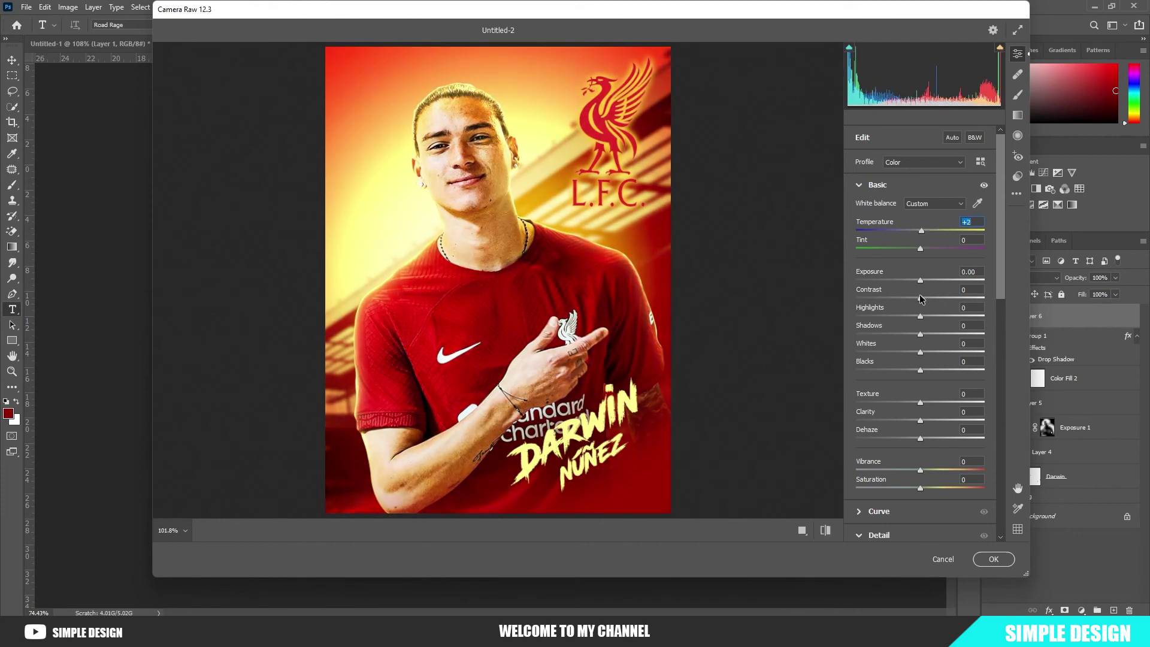
pyautogui.moveTo(920, 298)
pyautogui.mouseDown()
pyautogui.moveTo(938, 298)
pyautogui.moveTo(870, 317)
pyautogui.moveTo(912, 315)
pyautogui.mouseUp()
pyautogui.moveTo(921, 403)
pyautogui.mouseDown()
pyautogui.moveTo(954, 402)
pyautogui.moveTo(934, 420)
pyautogui.moveTo(937, 402)
pyautogui.mouseUp()
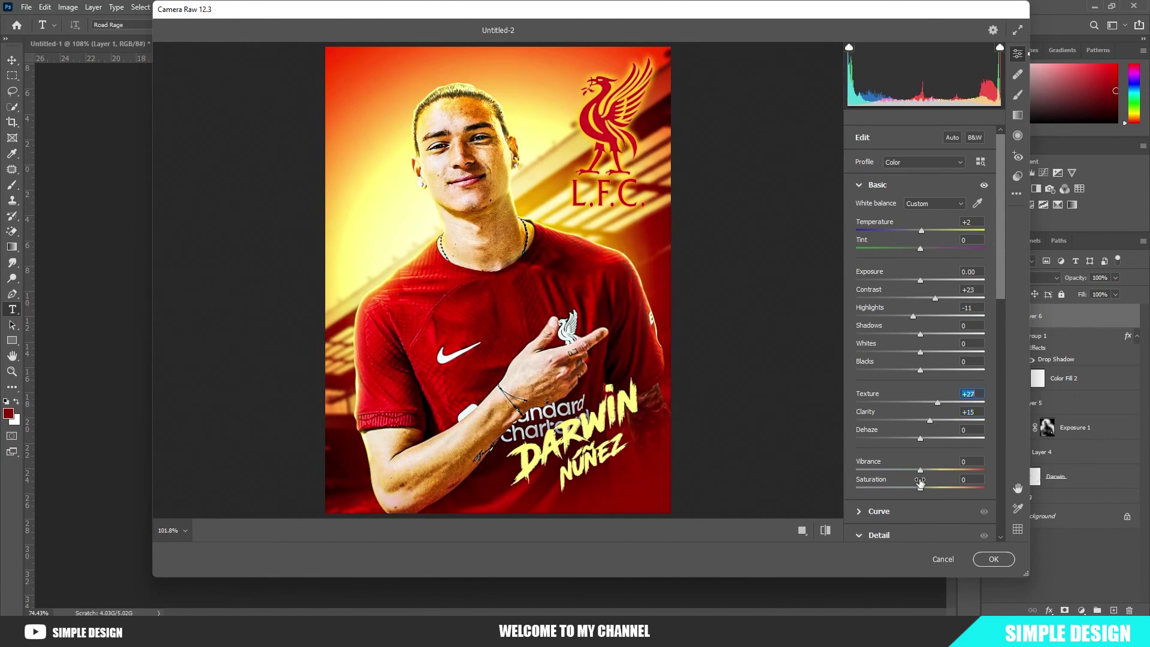
pyautogui.scroll(-1, 911, 508)
pyautogui.scroll(-2, 911, 508)
# Add noise reduction, a -53 vignette and grain 6, then apply the filter
pyautogui.click(857, 478)
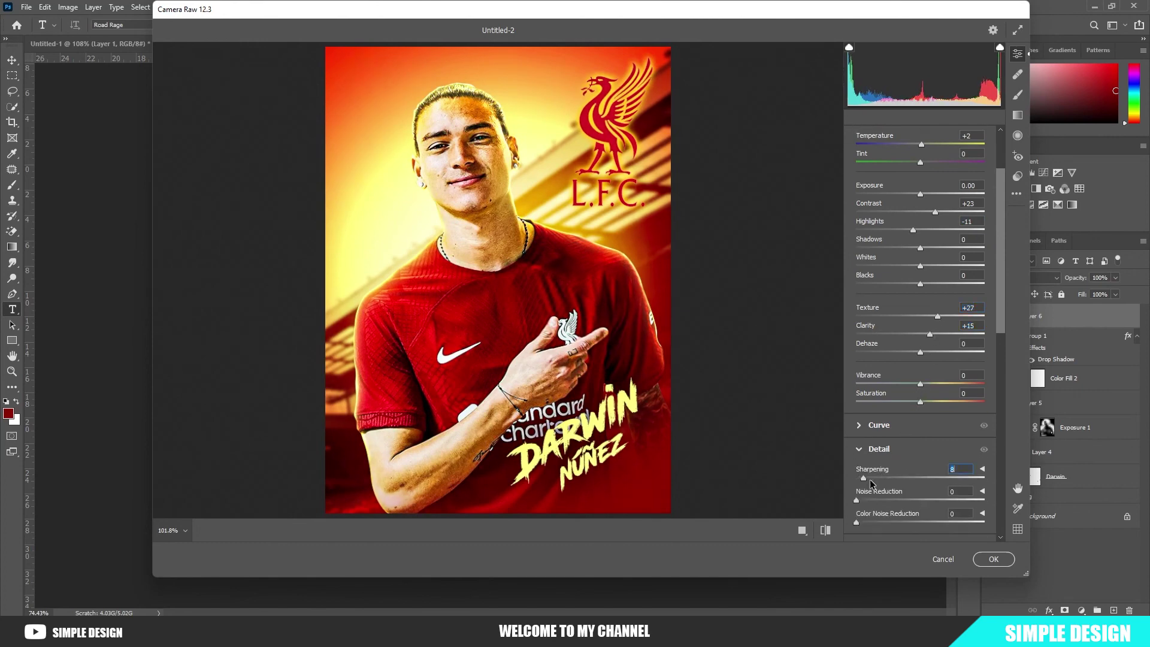
pyautogui.moveTo(856, 501); pyautogui.dragTo(872, 502)
pyautogui.scroll(-5, 906, 468)
pyautogui.moveTo(856, 381); pyautogui.dragTo(956, 383)
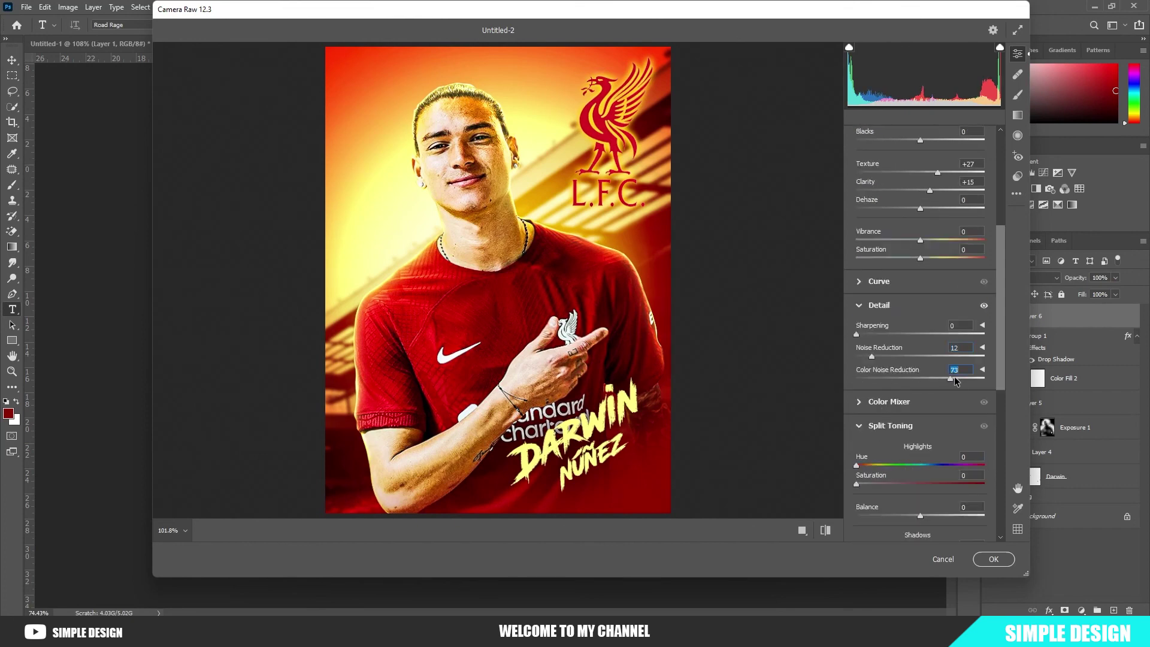
pyautogui.scroll(-3, 907, 475)
pyautogui.scroll(-2, 907, 475)
pyautogui.scroll(-1, 908, 475)
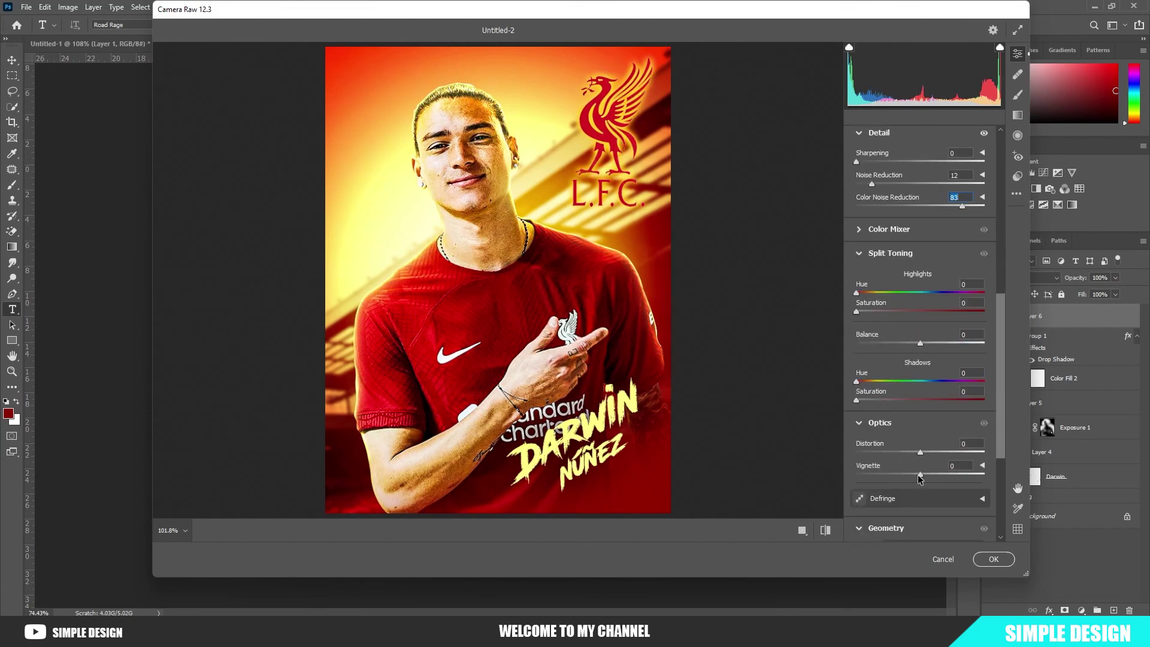
pyautogui.moveTo(920, 475)
pyautogui.mouseDown()
pyautogui.moveTo(864, 475)
pyautogui.moveTo(886, 474)
pyautogui.mouseUp()
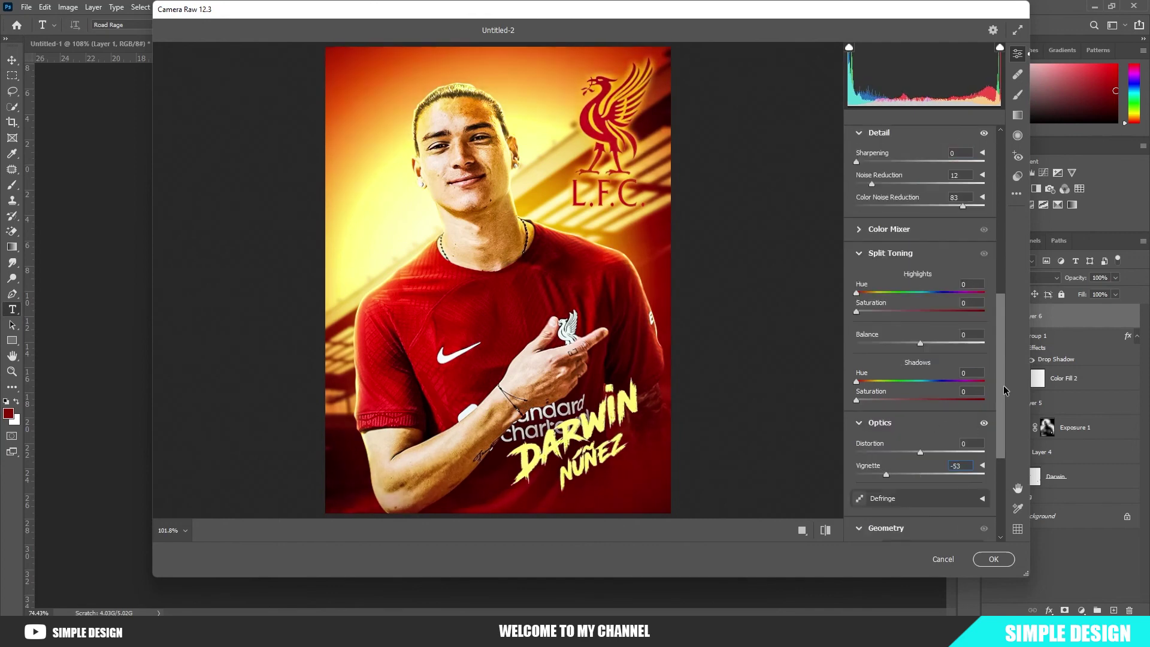
pyautogui.moveTo(1004, 387); pyautogui.dragTo(1005, 460)
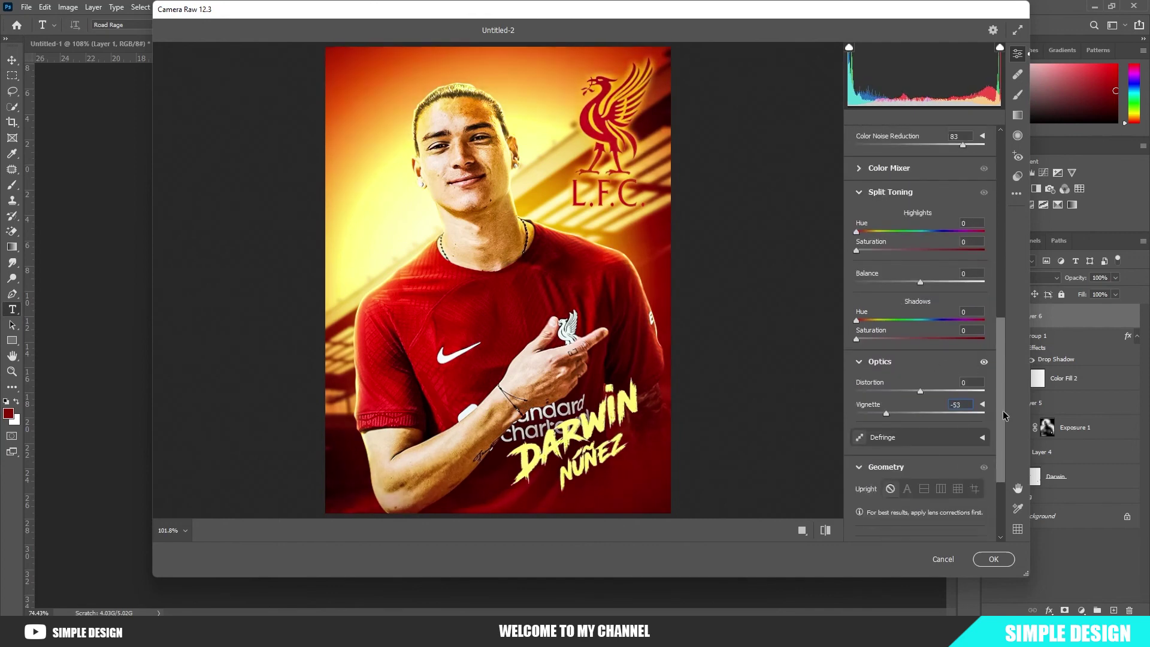
pyautogui.click(826, 530)
pyautogui.click(826, 531)
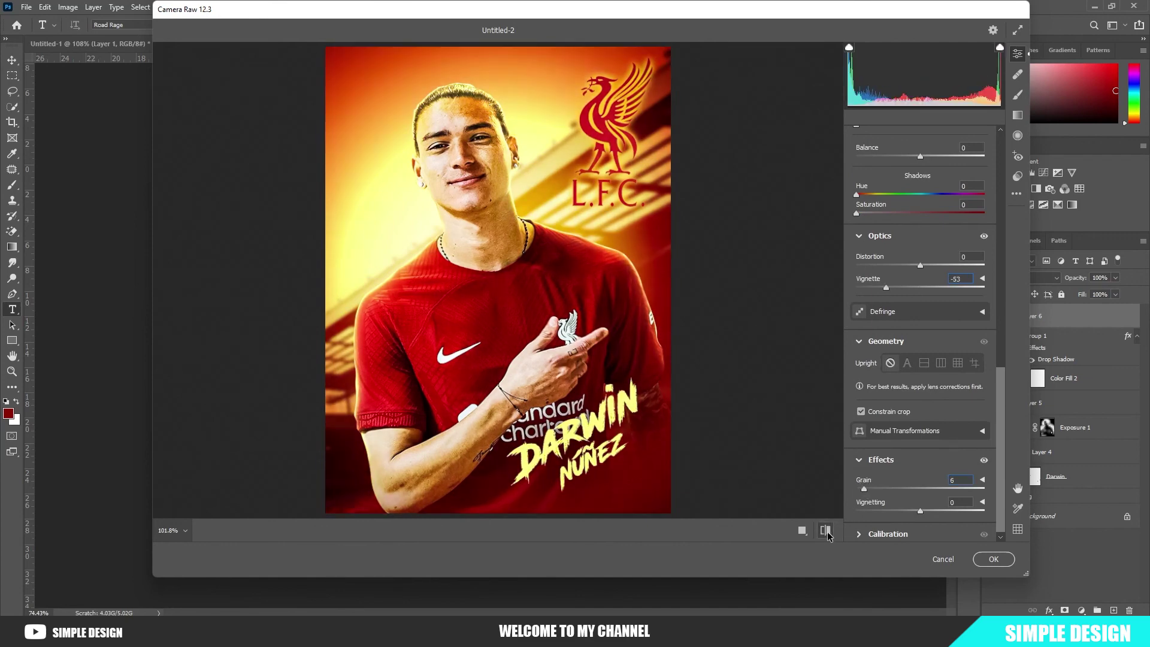
pyautogui.click(994, 558)
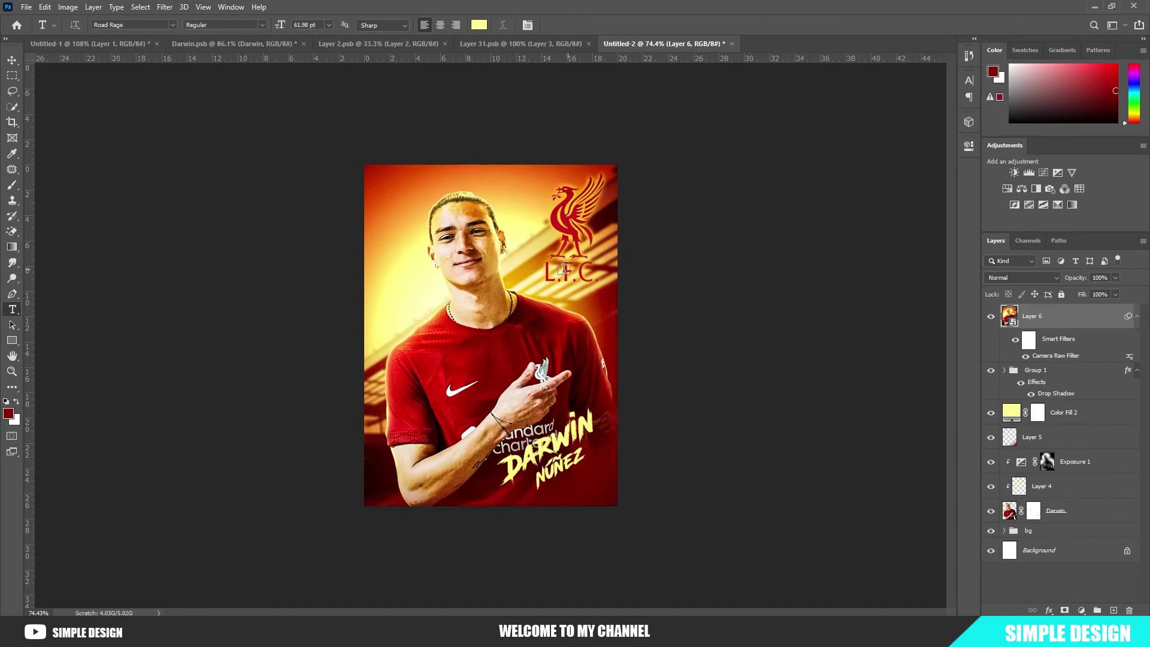
pyautogui.scroll(2, 564, 268)
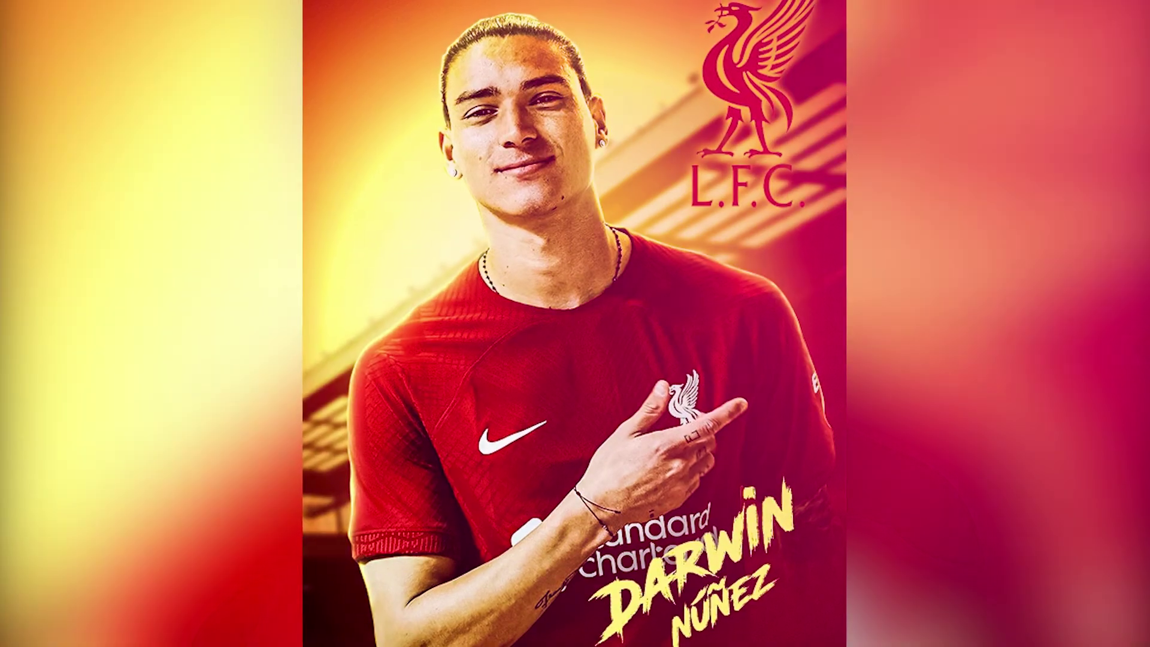